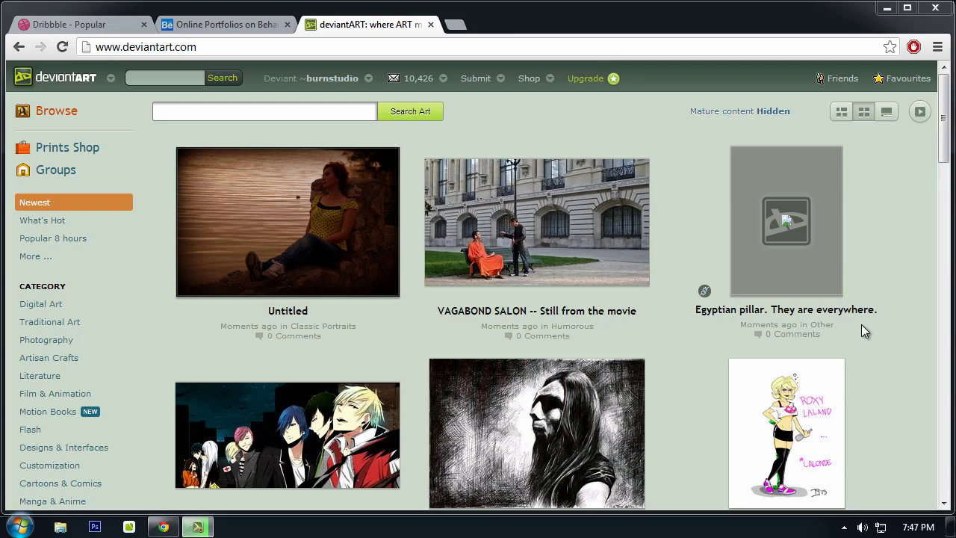
# Step: Look over the Dribbble popular shots, the Behance portfolios and the deviantART page
pyautogui.click(102, 22)
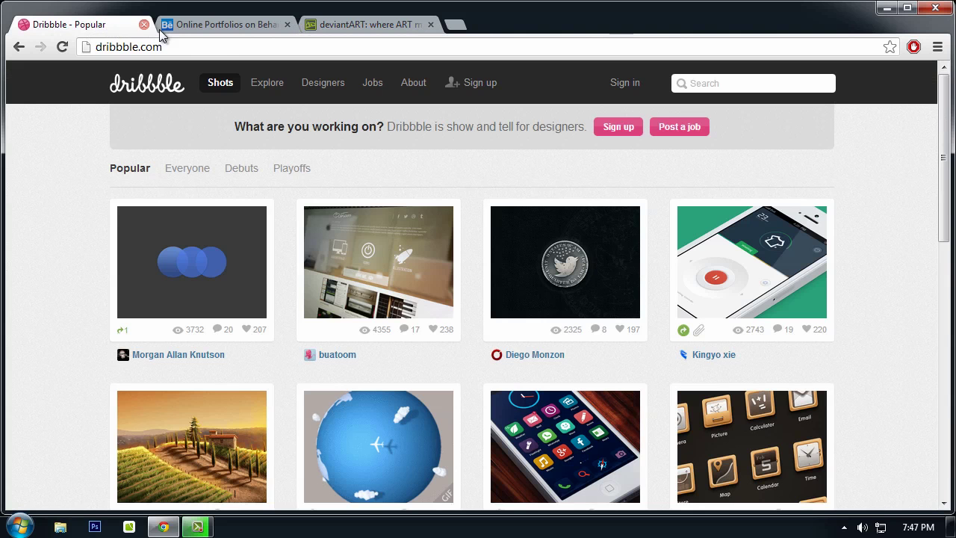
pyautogui.click(250, 25)
pyautogui.click(348, 27)
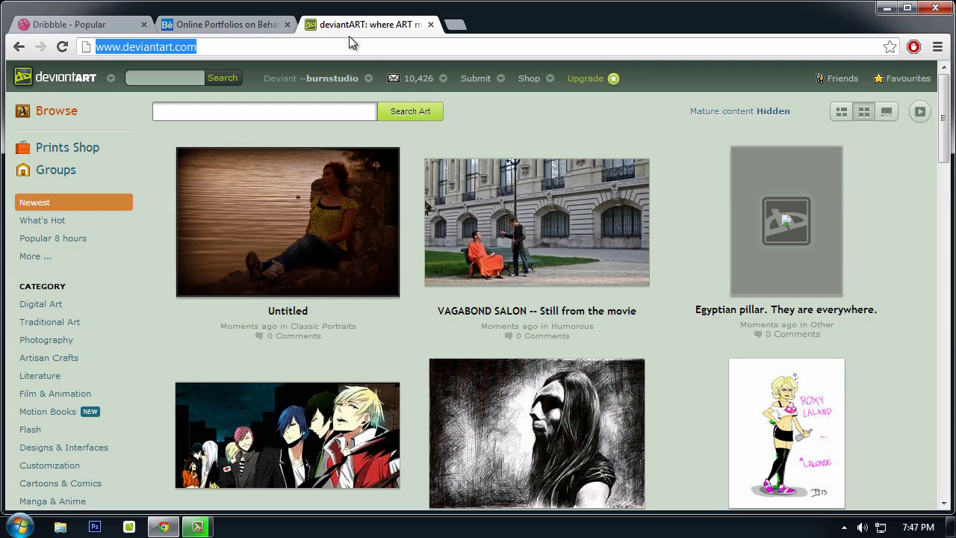
pyautogui.click(317, 46)
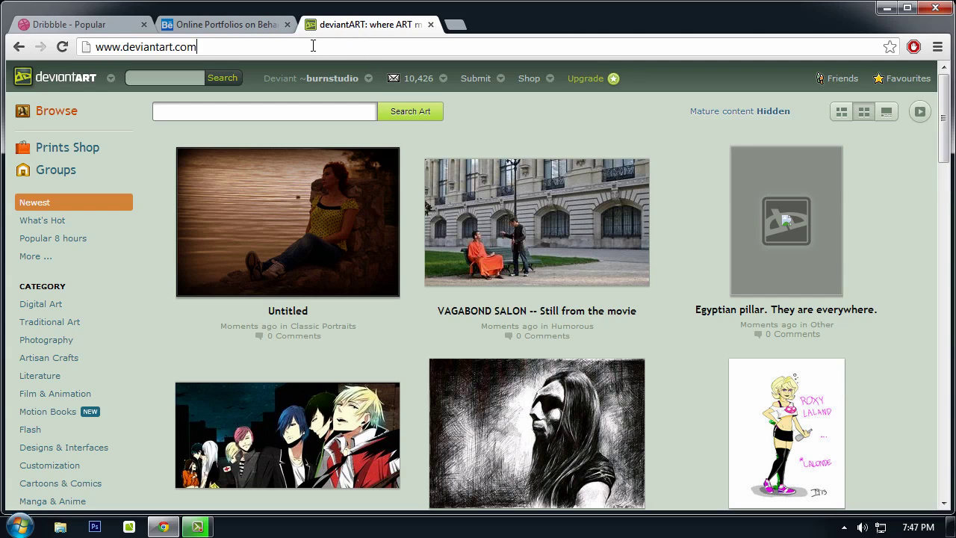
# Step: Revisit Behance and Dribbble, then open the deviantART message inbox
pyautogui.click(236, 23)
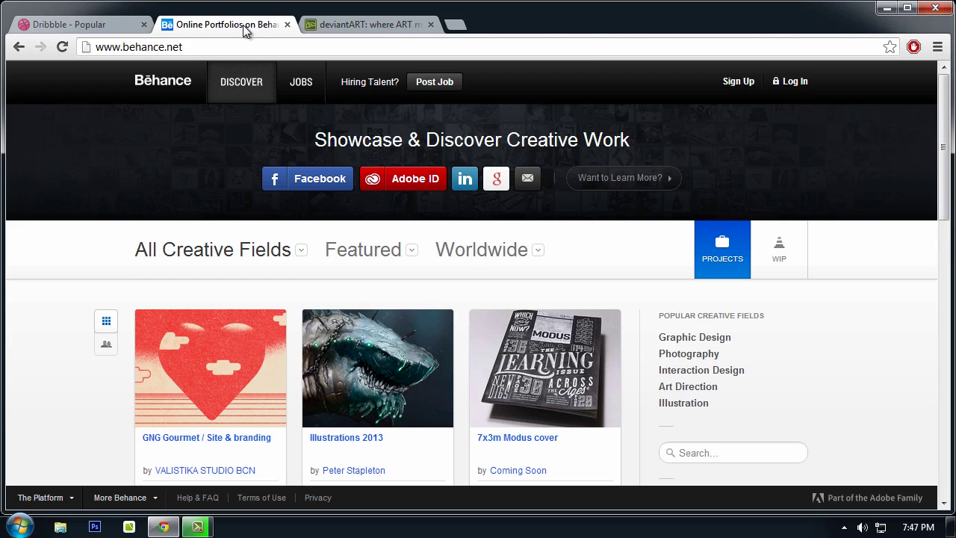
pyautogui.click(89, 24)
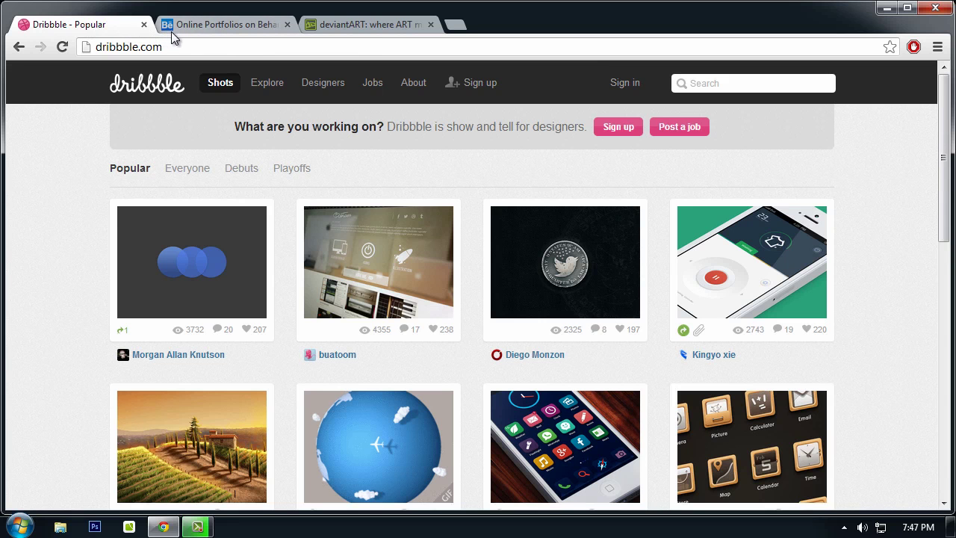
pyautogui.click(354, 21)
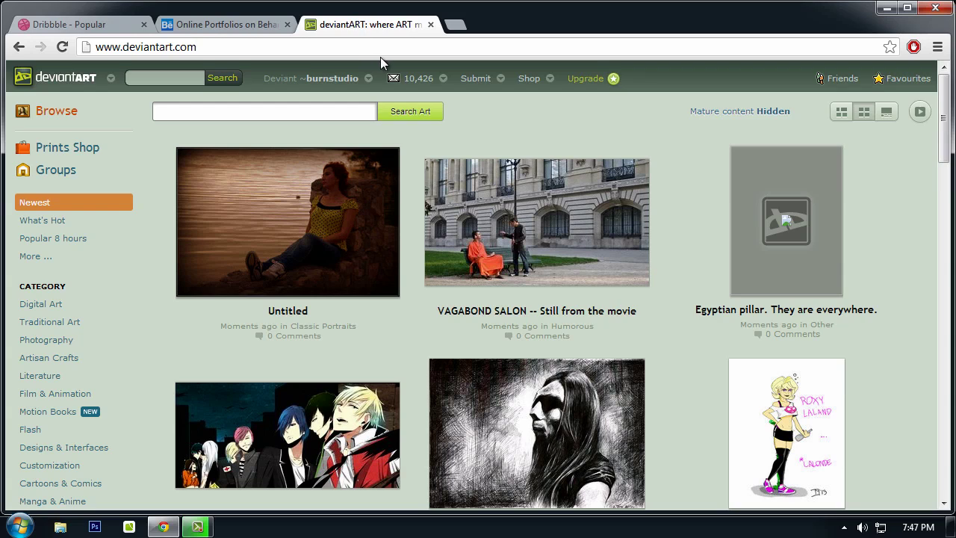
pyautogui.click(425, 79)
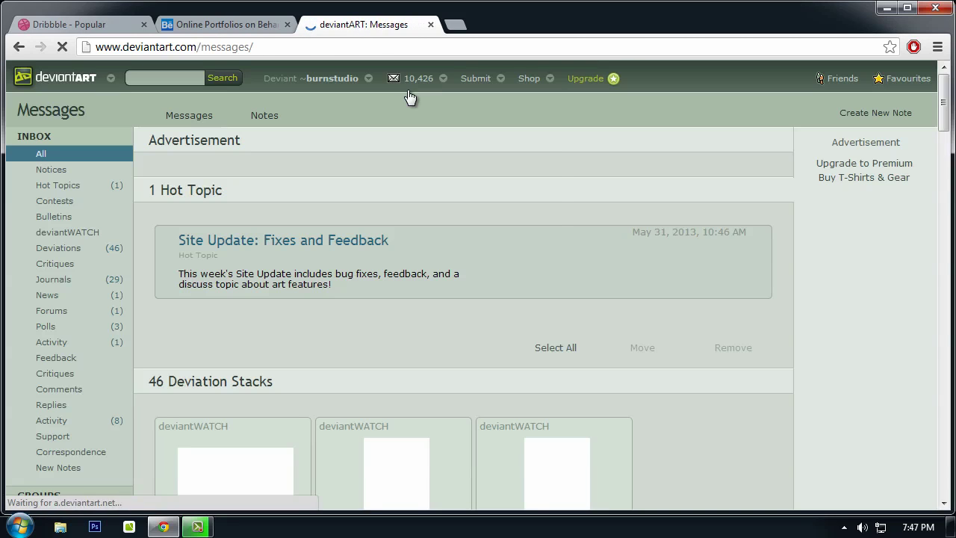
# Step: Show only deviantWATCH messages and open the #GraphicAndWebDesign group in a new tab
pyautogui.moveTo(419, 84)
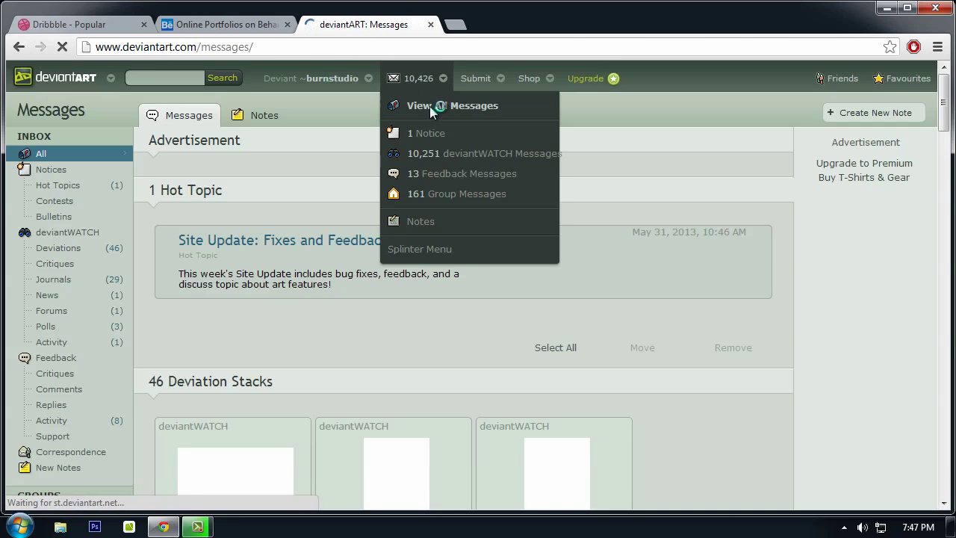
pyautogui.click(441, 153)
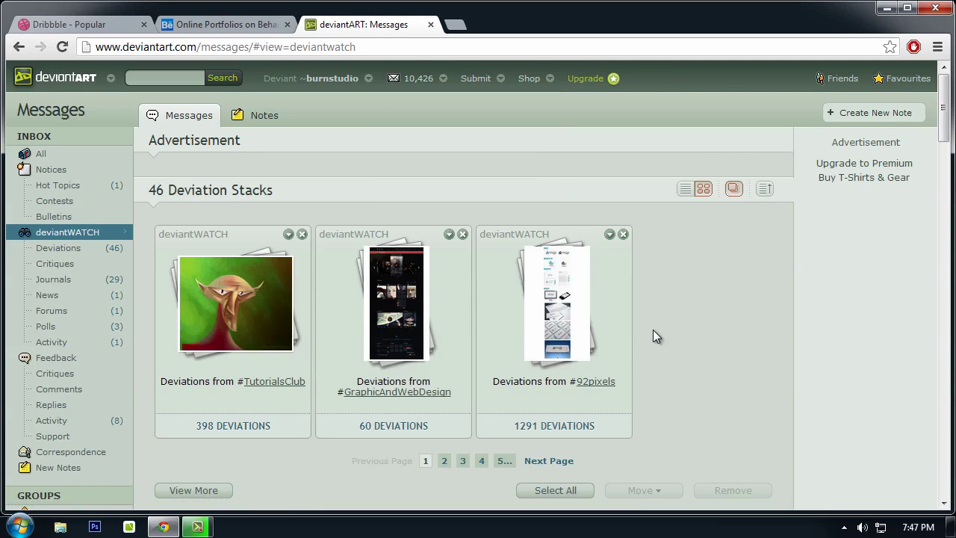
pyautogui.scroll(-1, 652, 330)
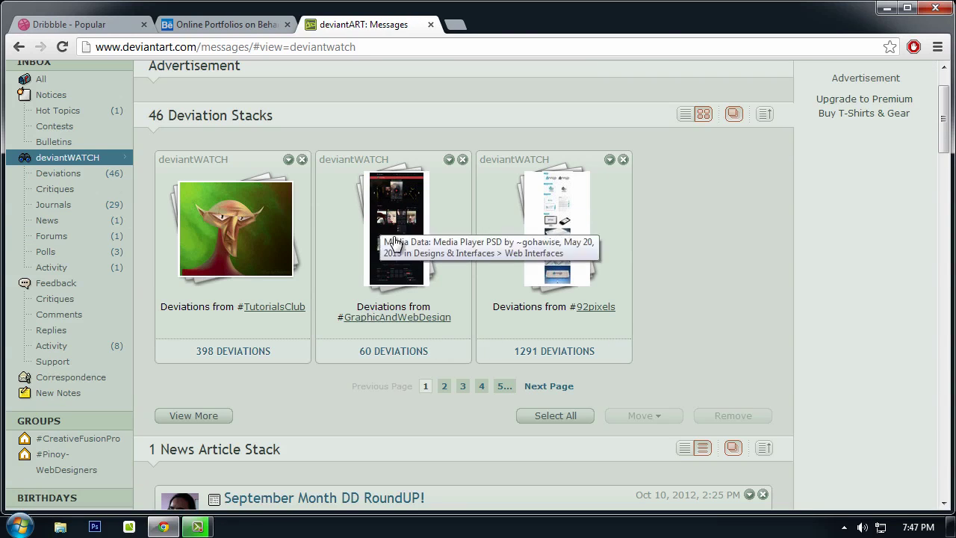
pyautogui.rightClick(397, 318)
pyautogui.click(460, 126)
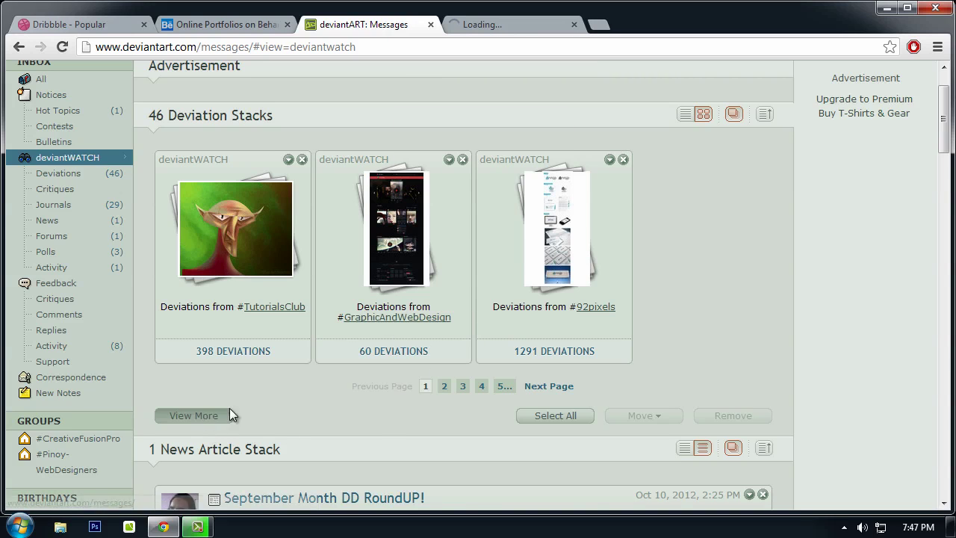
# Step: Expand the deviation stacks and open the #DevWebdesign group in a new tab
pyautogui.click(198, 417)
pyautogui.scroll(-4, 505, 207)
pyautogui.scroll(-2, 505, 207)
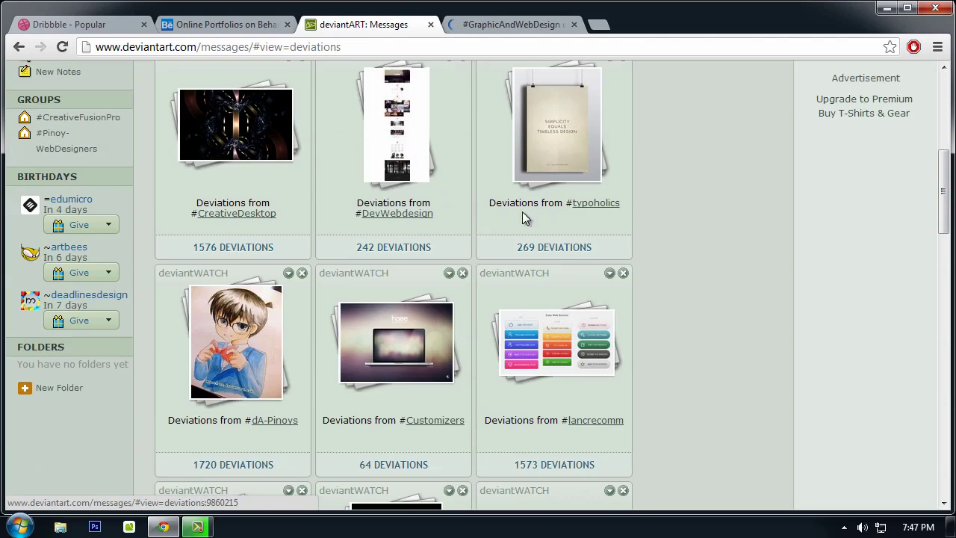
pyautogui.rightClick(394, 214)
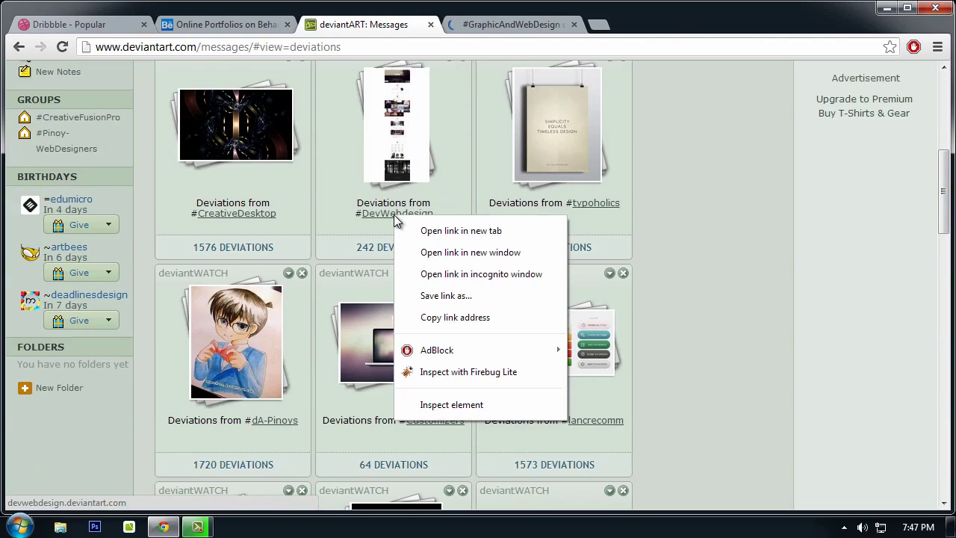
pyautogui.click(433, 227)
# Step: Scroll the #GraphicAndWebDesign group page down to its Web Design gallery
pyautogui.click(499, 24)
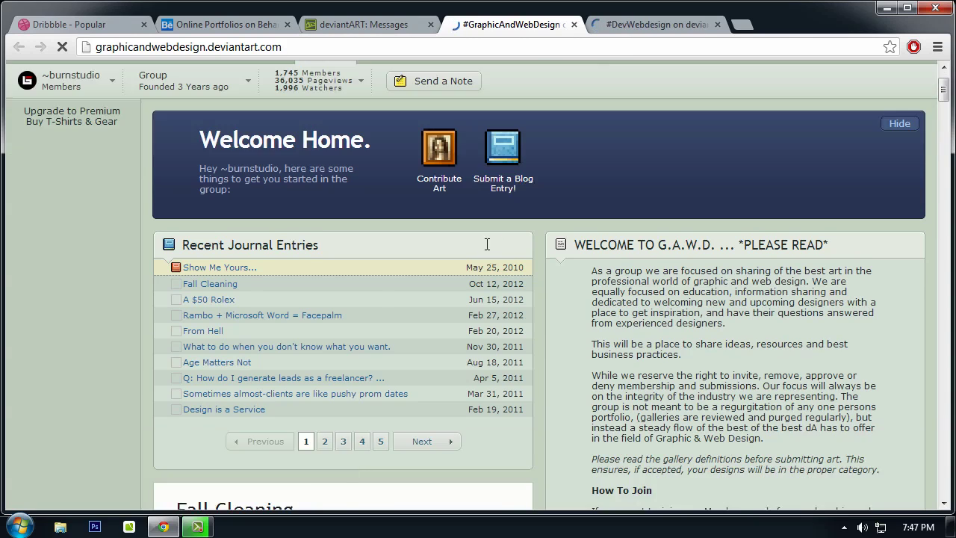
pyautogui.scroll(-12, 474, 231)
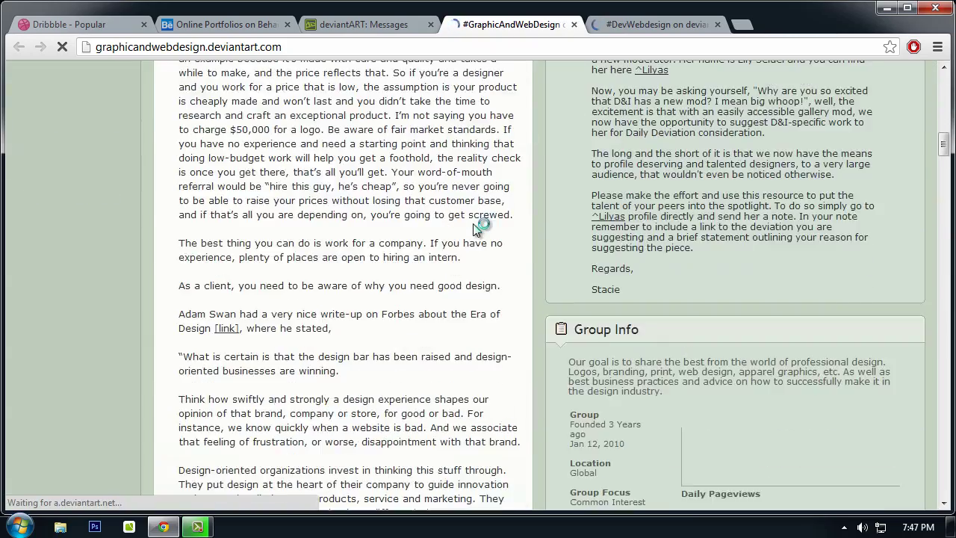
pyautogui.scroll(-15, 474, 228)
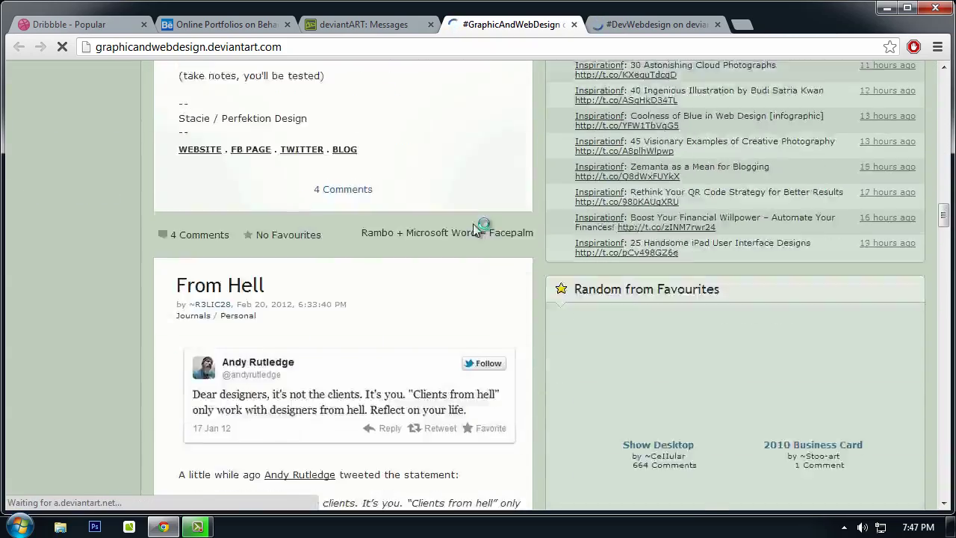
pyautogui.scroll(-10, 472, 223)
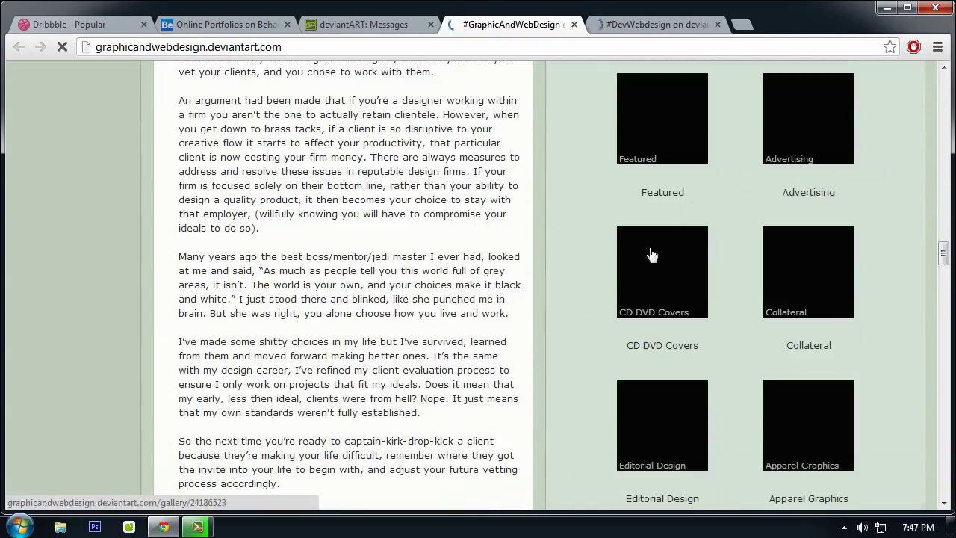
pyautogui.scroll(-4, 651, 260)
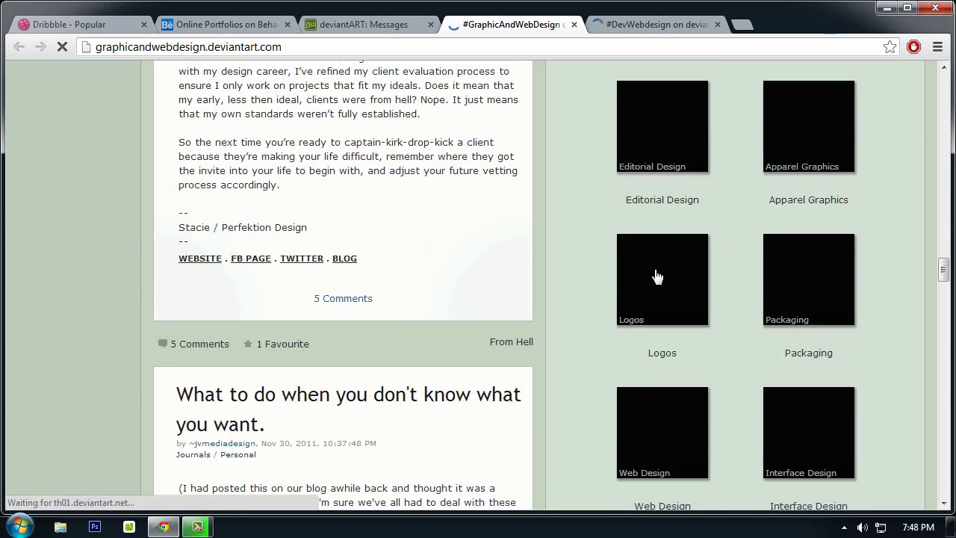
pyautogui.scroll(-1, 792, 250)
pyautogui.scroll(-1, 802, 303)
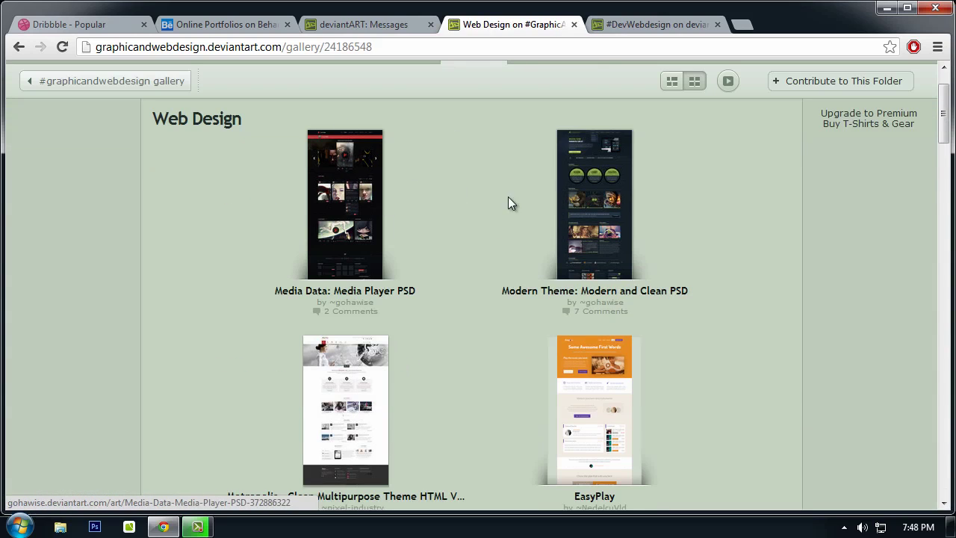
pyautogui.scroll(-2, 366, 252)
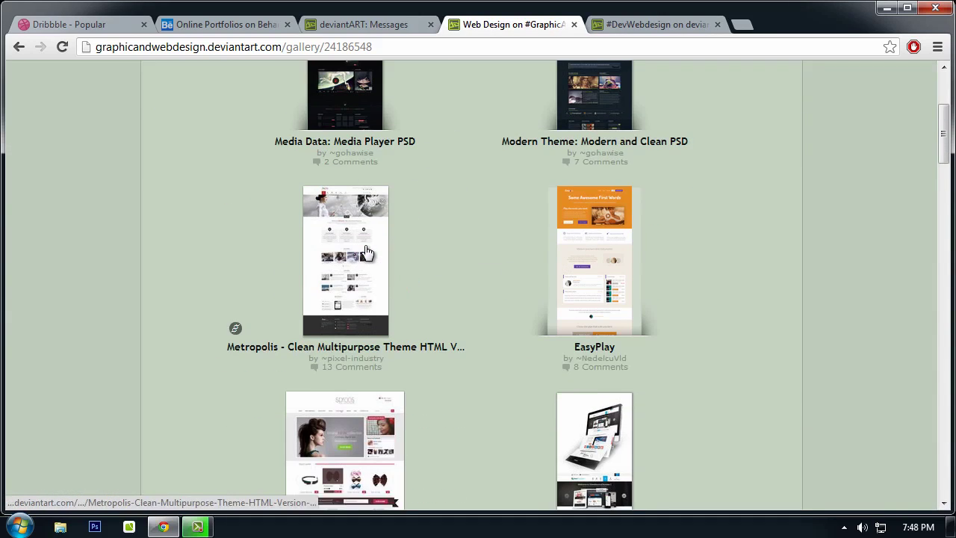
pyautogui.scroll(3, 341, 169)
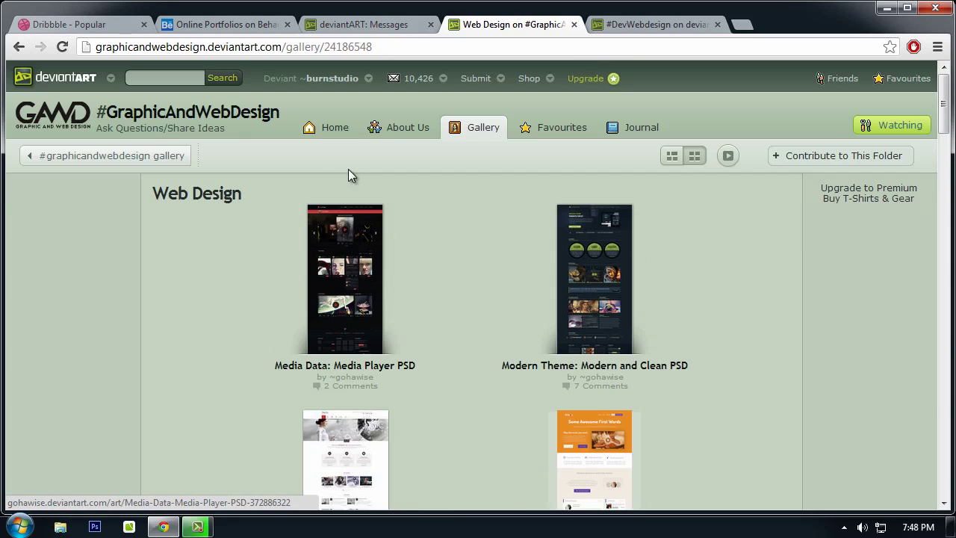
# Step: Open the Media Data: Media Player PSD deviation and look it over
pyautogui.scroll(-5, 431, 264)
pyautogui.scroll(5, 430, 261)
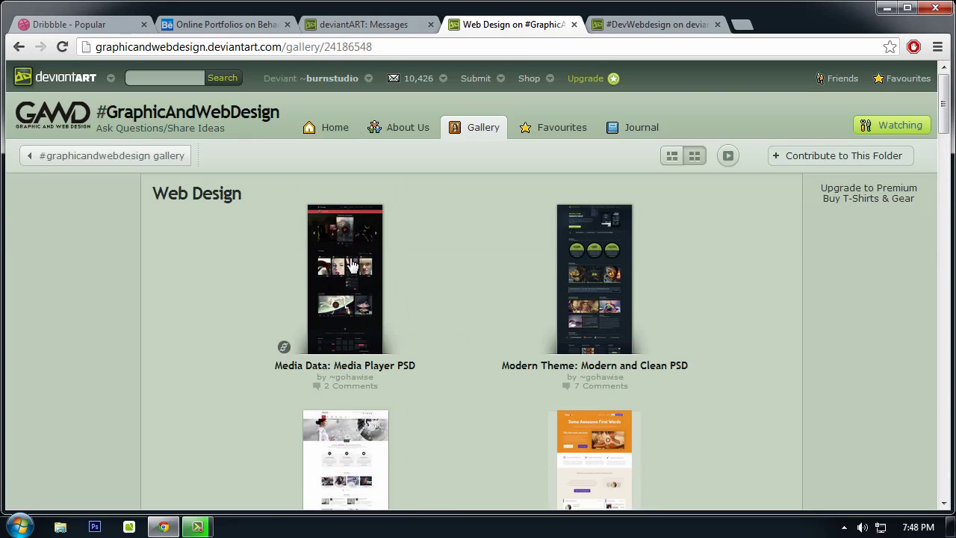
pyautogui.click(353, 264)
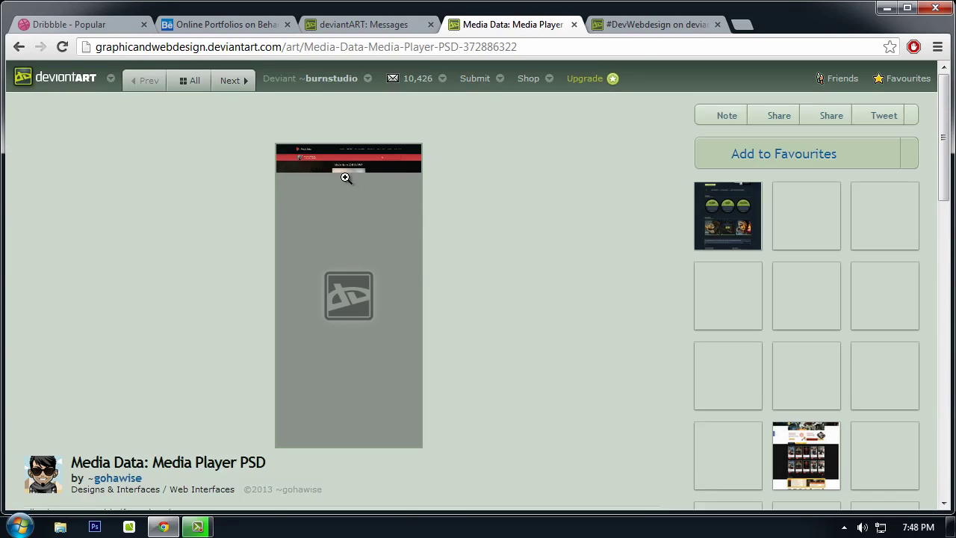
pyautogui.scroll(-1, 342, 222)
pyautogui.scroll(1, 345, 217)
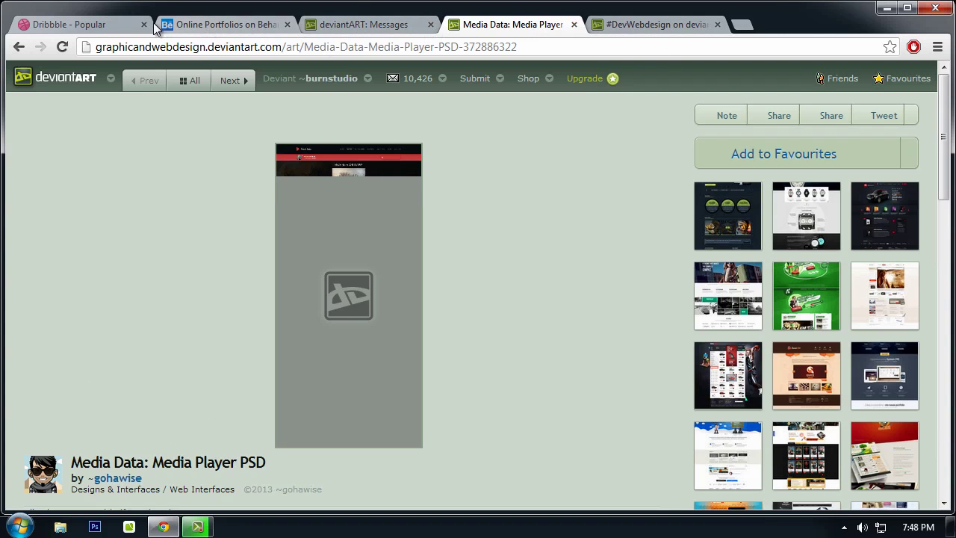
# Step: Browse Dribbble's popular shots
pyautogui.click(74, 24)
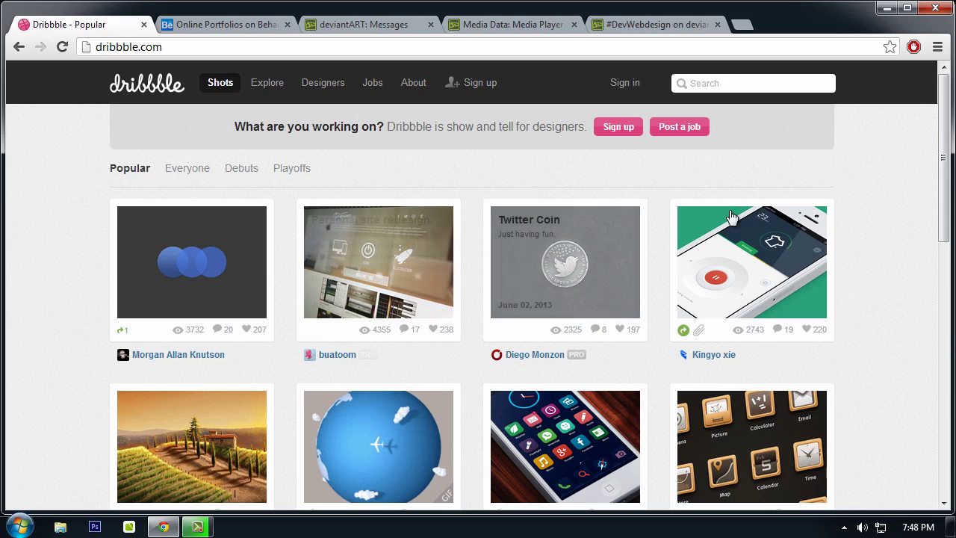
pyautogui.scroll(-2, 817, 203)
pyautogui.scroll(2, 919, 270)
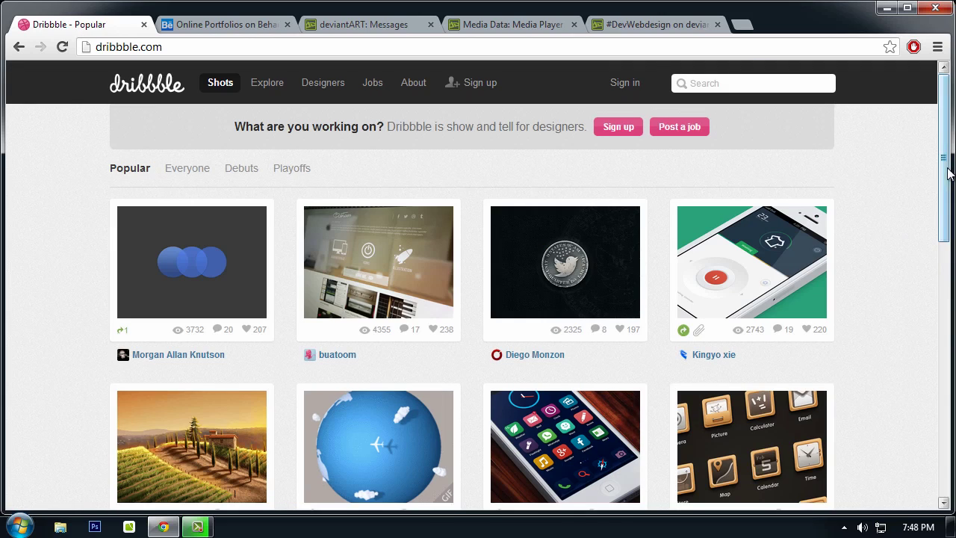
pyautogui.moveTo(946, 157); pyautogui.dragTo(62, 130)
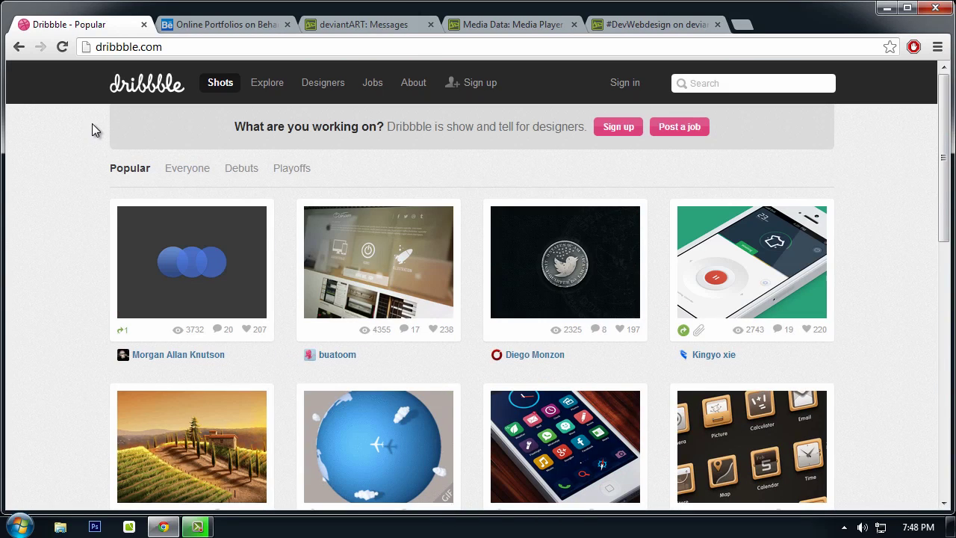
pyautogui.moveTo(132, 262)
pyautogui.scroll(-1, 868, 164)
pyautogui.scroll(1, 503, 222)
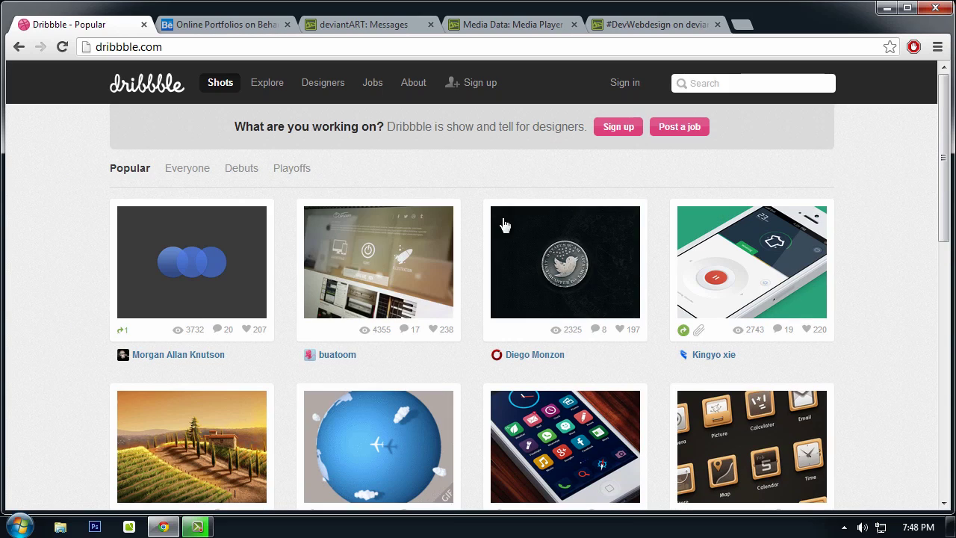
# Step: Open the Personal site redesign shot in a new tab
pyautogui.rightClick(338, 242)
pyautogui.click(365, 248)
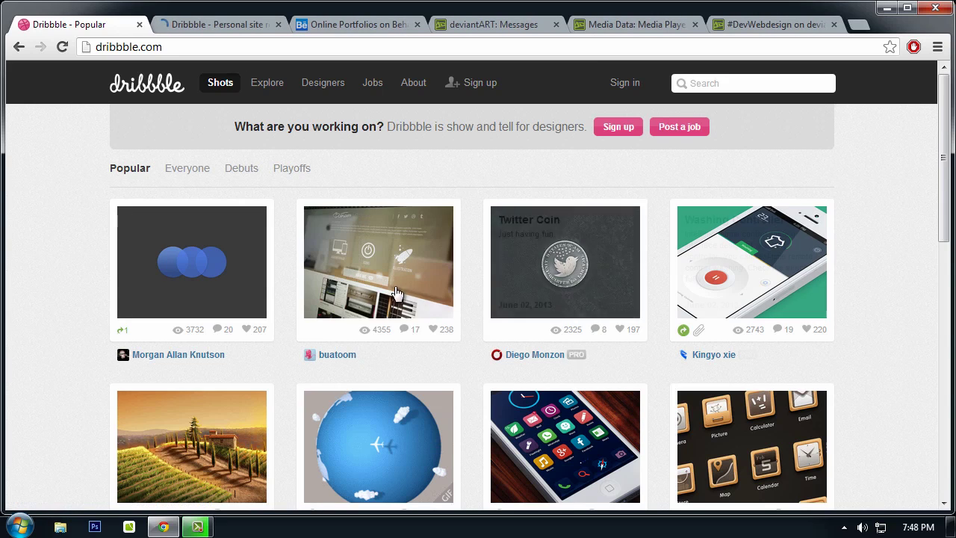
pyautogui.scroll(-2, 887, 263)
pyautogui.scroll(2, 762, 149)
# Step: Search Dribbble shots for 'website'
pyautogui.click(755, 83)
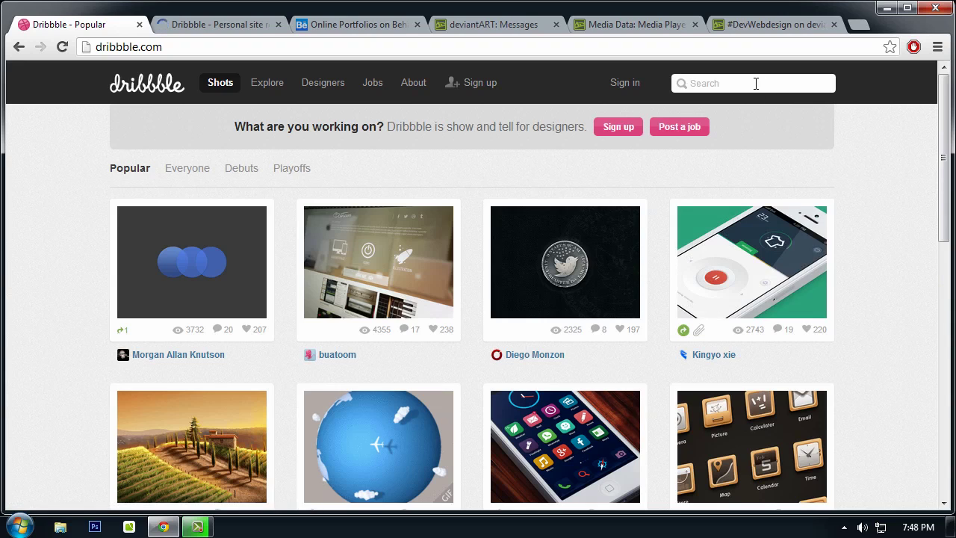
pyautogui.write('website')
pyautogui.press('Return')
# Step: Scroll through the Personal site redesign shot and its responses, selecting the shot title
pyautogui.click(215, 24)
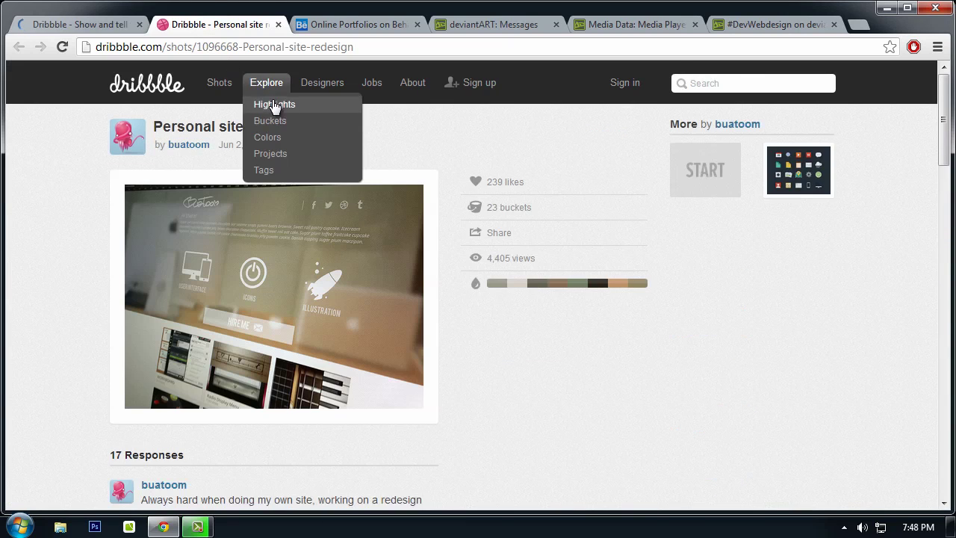
pyautogui.scroll(-2, 267, 174)
pyautogui.scroll(2, 123, 191)
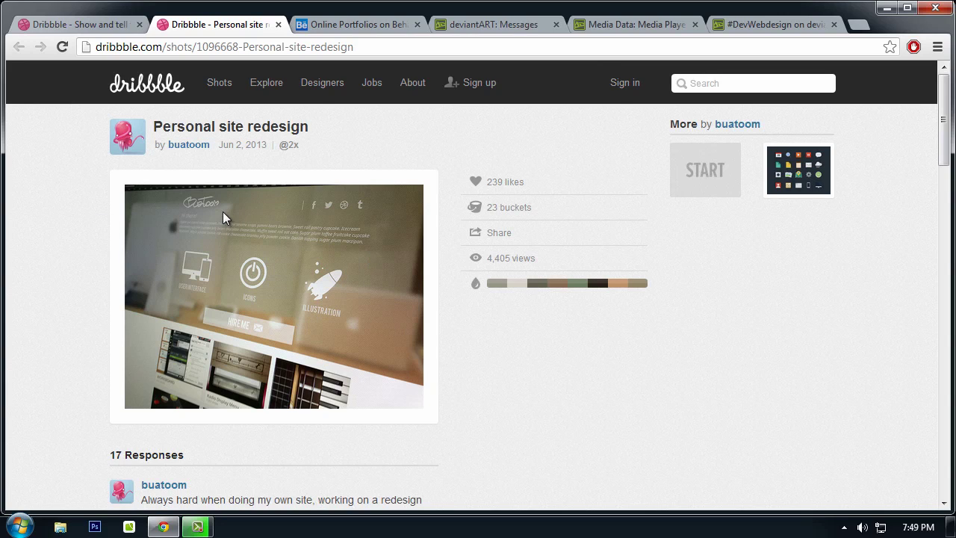
pyautogui.scroll(-2, 329, 292)
pyautogui.scroll(2, 331, 292)
pyautogui.moveTo(154, 125); pyautogui.dragTo(356, 130)
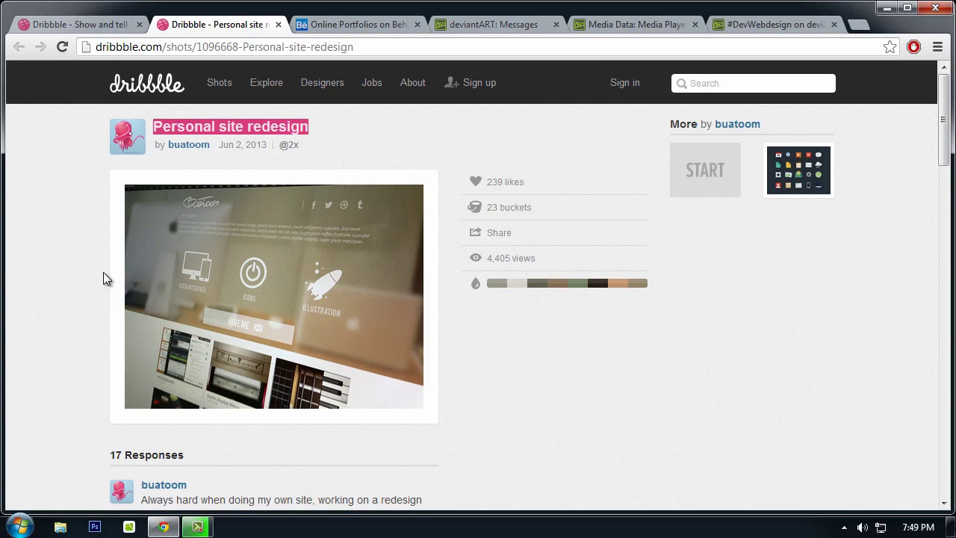
pyautogui.scroll(-1, 104, 273)
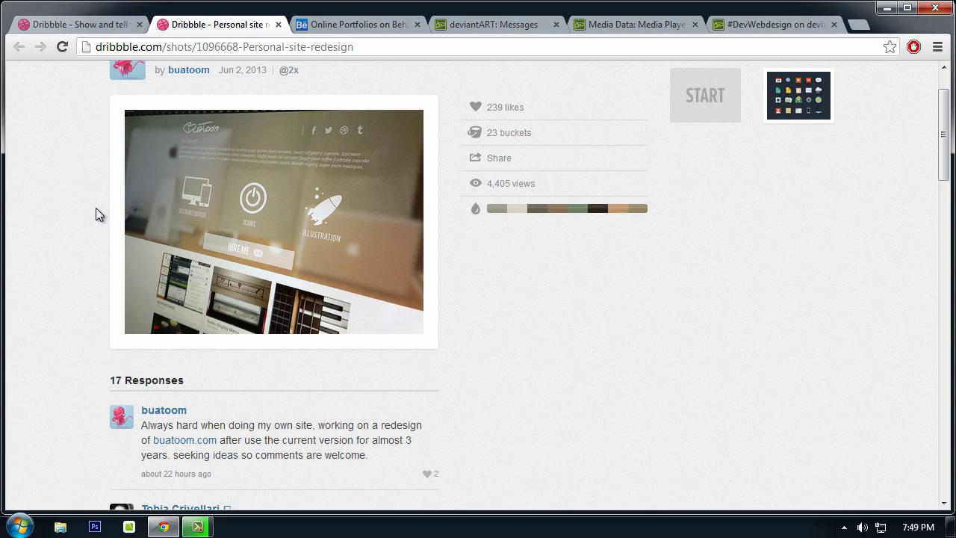
pyautogui.scroll(-3, 188, 218)
pyautogui.scroll(3, 232, 229)
# Step: Close the redesign shot and open the Student Guide and MindStorm Website shots in new tabs
pyautogui.click(278, 26)
pyautogui.scroll(-1, 29, 263)
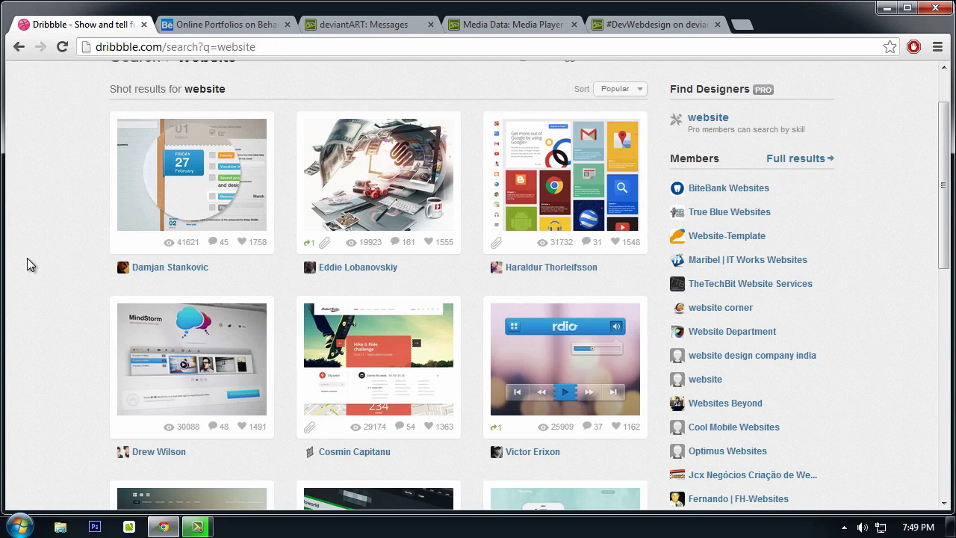
pyautogui.scroll(-2, 30, 263)
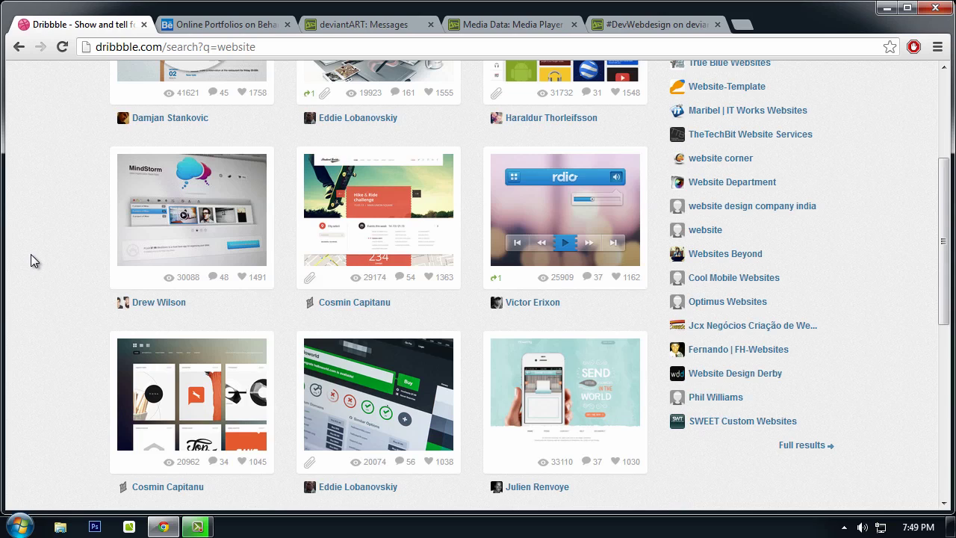
pyautogui.rightClick(376, 191)
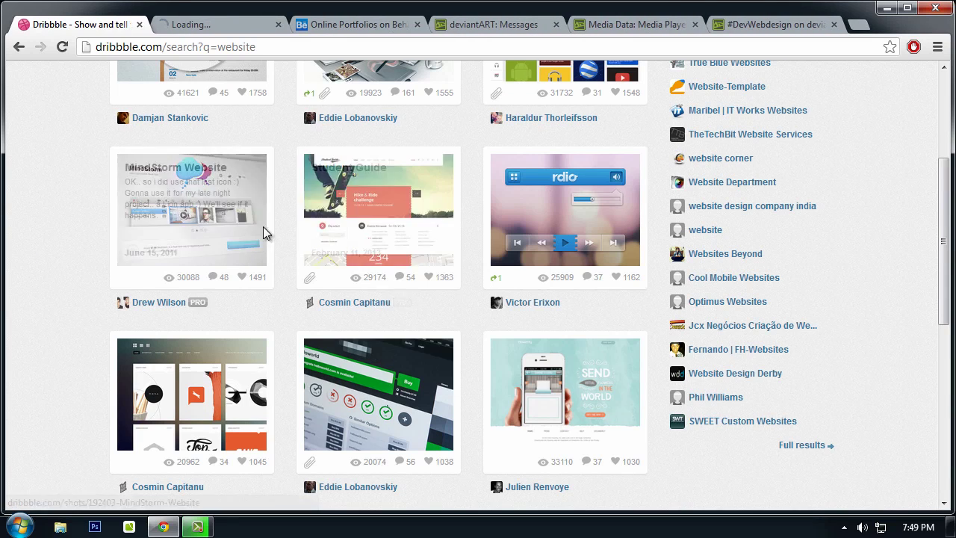
pyautogui.click(396, 199)
pyautogui.scroll(-1, 262, 234)
pyautogui.rightClick(198, 146)
pyautogui.click(217, 157)
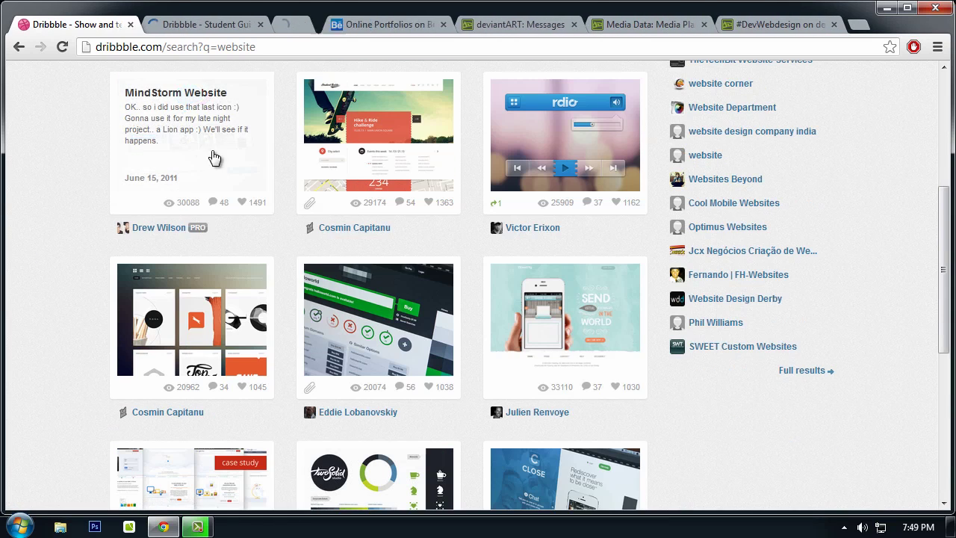
# Step: Review the Student Guide and MindStorm Website shots, closing each tab afterward
pyautogui.click(187, 25)
pyautogui.scroll(-1, 347, 241)
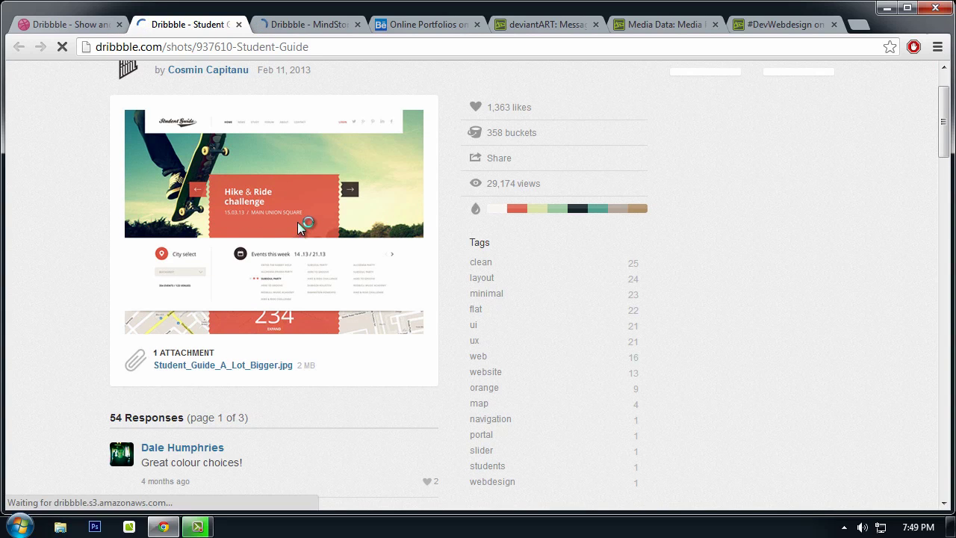
pyautogui.scroll(-1, 314, 224)
pyautogui.scroll(2, 273, 179)
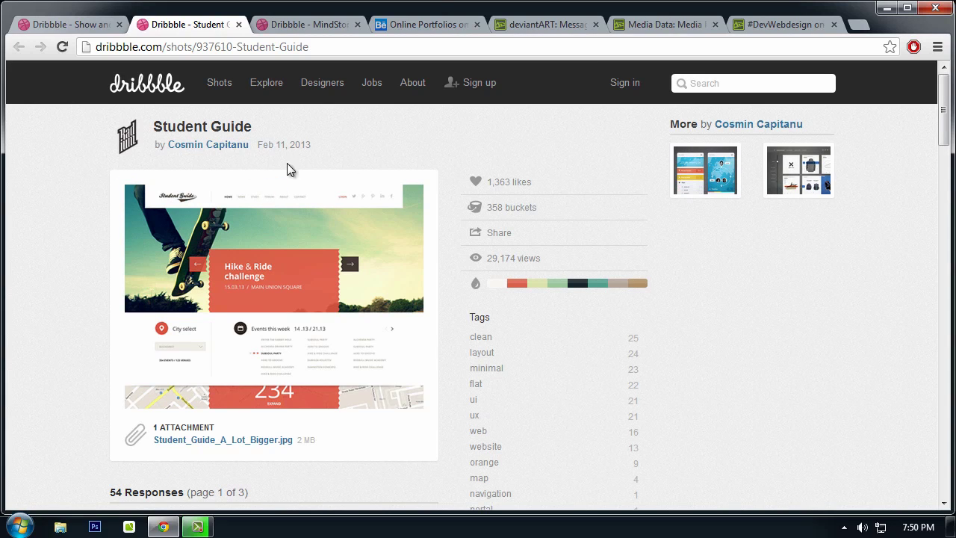
pyautogui.scroll(-1, 309, 266)
pyautogui.scroll(1, 345, 273)
pyautogui.click(238, 24)
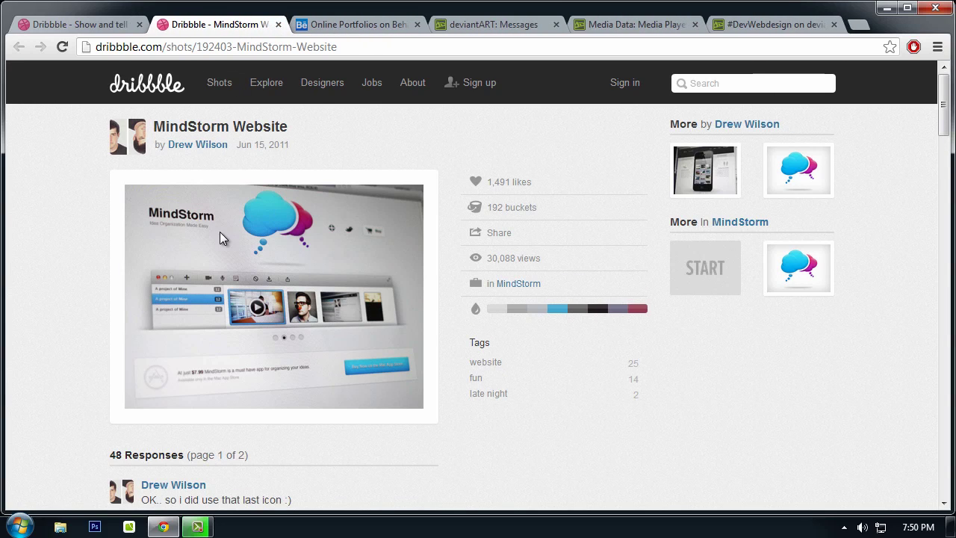
pyautogui.scroll(-1, 220, 238)
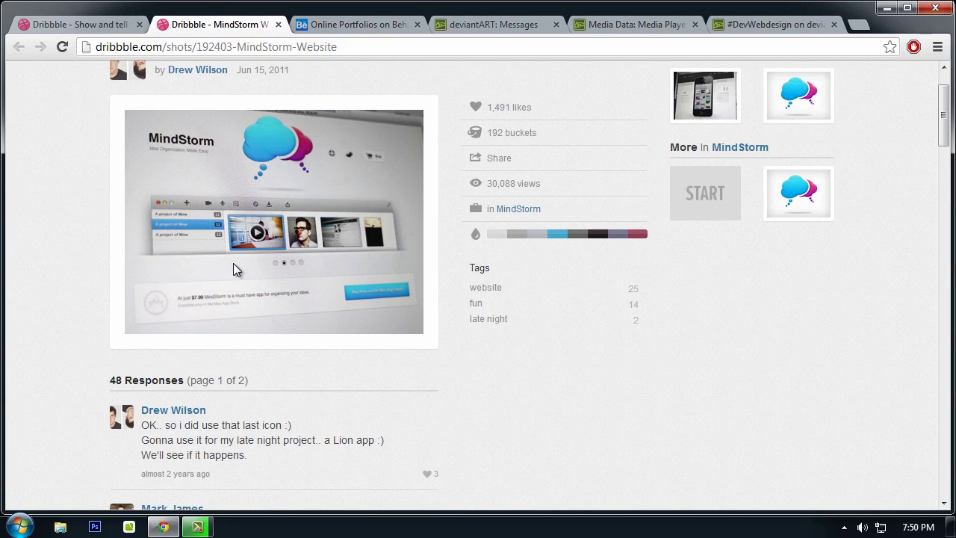
pyautogui.click(278, 24)
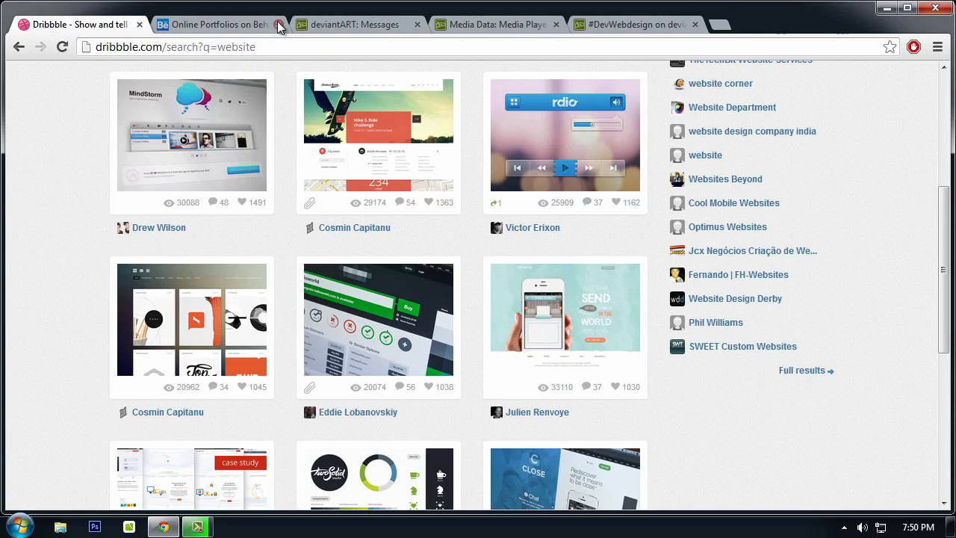
# Step: Filter the Behance projects to the Web Design creative field
pyautogui.click(243, 30)
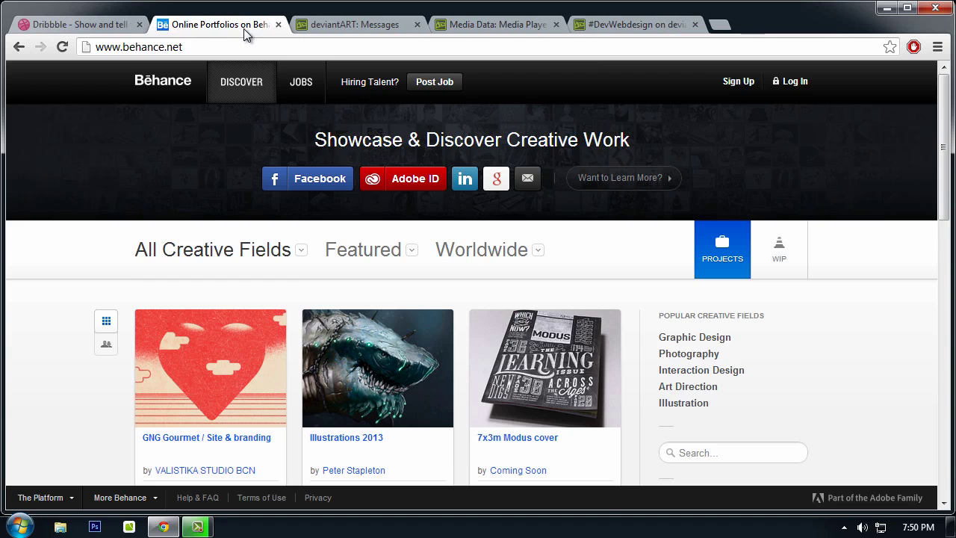
pyautogui.click(247, 260)
pyautogui.scroll(-1, 246, 250)
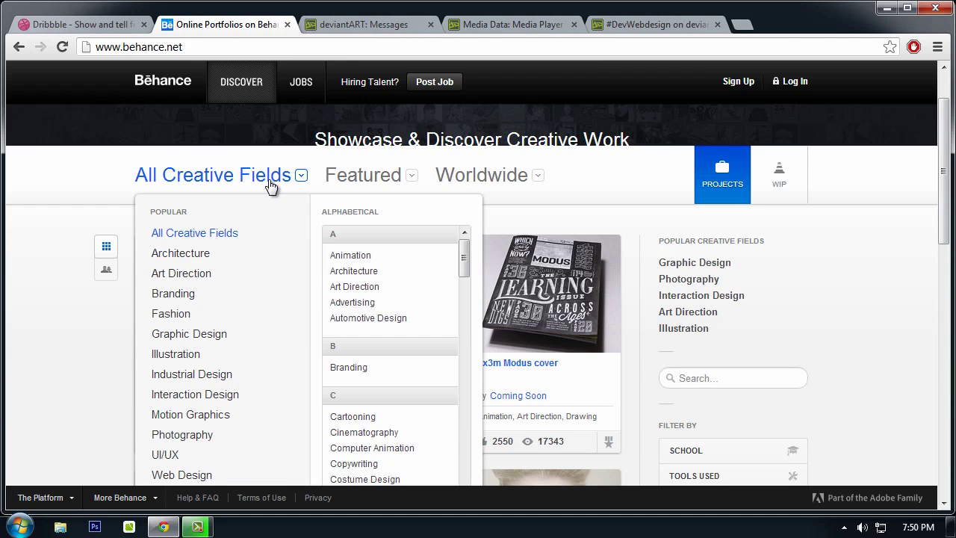
pyautogui.scroll(-1, 270, 185)
pyautogui.click(181, 431)
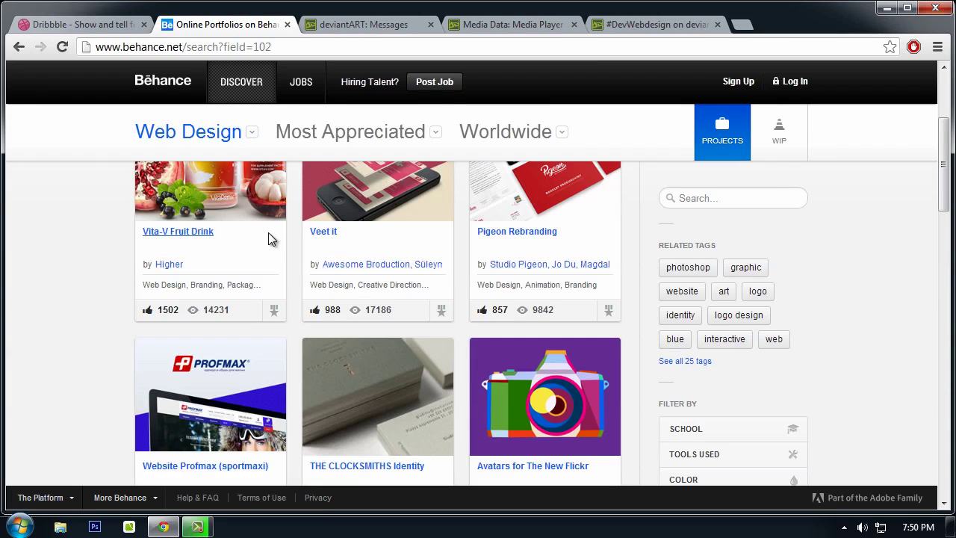
pyautogui.scroll(3, 265, 254)
pyautogui.scroll(-1, 259, 266)
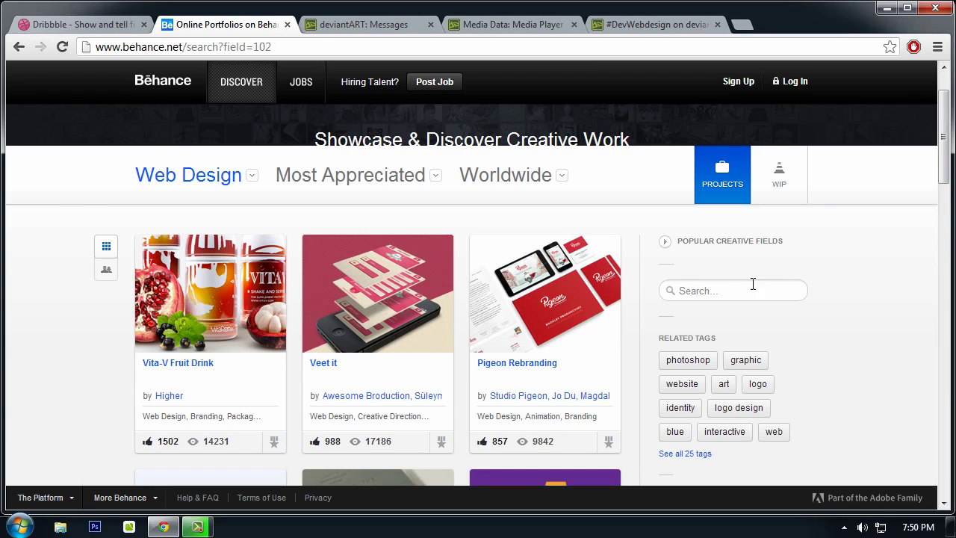
pyautogui.scroll(-1, 944, 133)
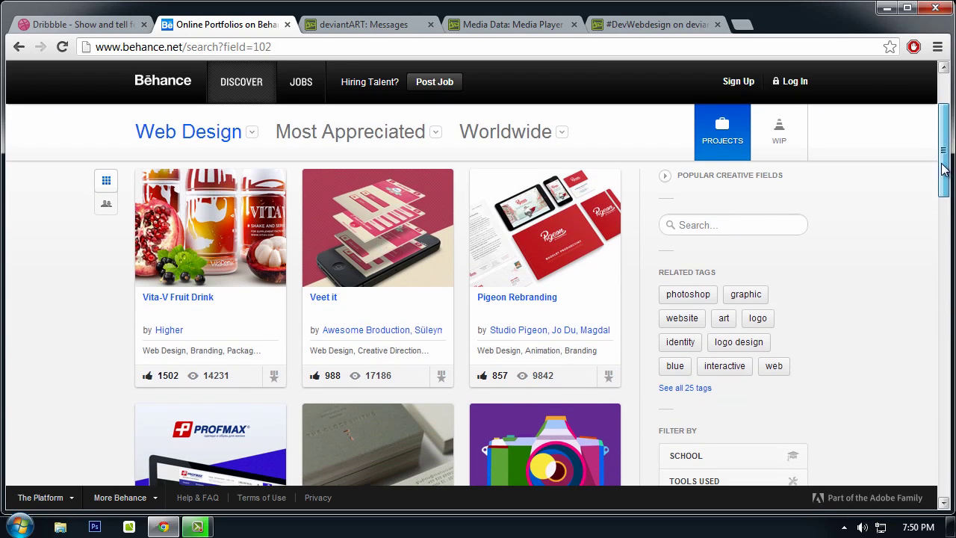
# Step: Open the Veet it project in a new tab and scroll through its website design
pyautogui.rightClick(357, 216)
pyautogui.click(380, 228)
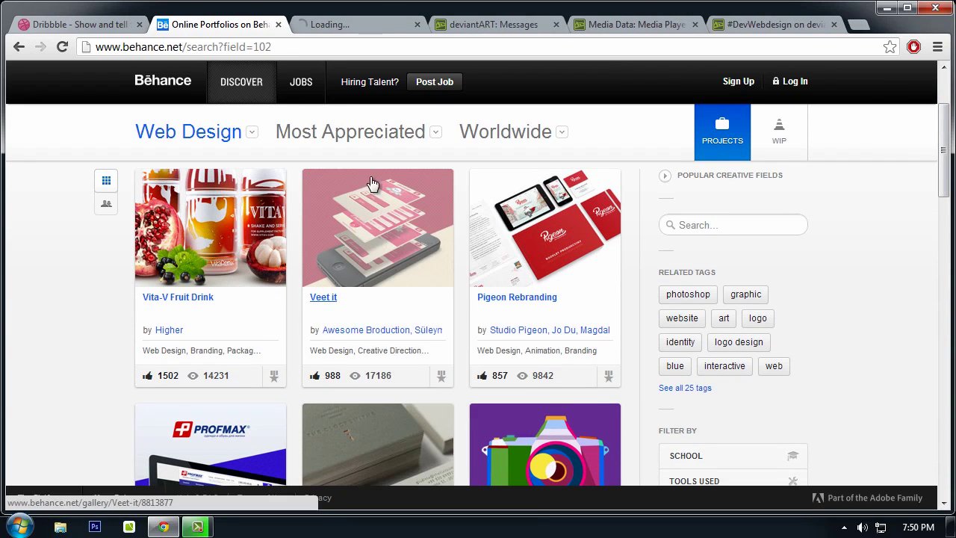
pyautogui.click(331, 26)
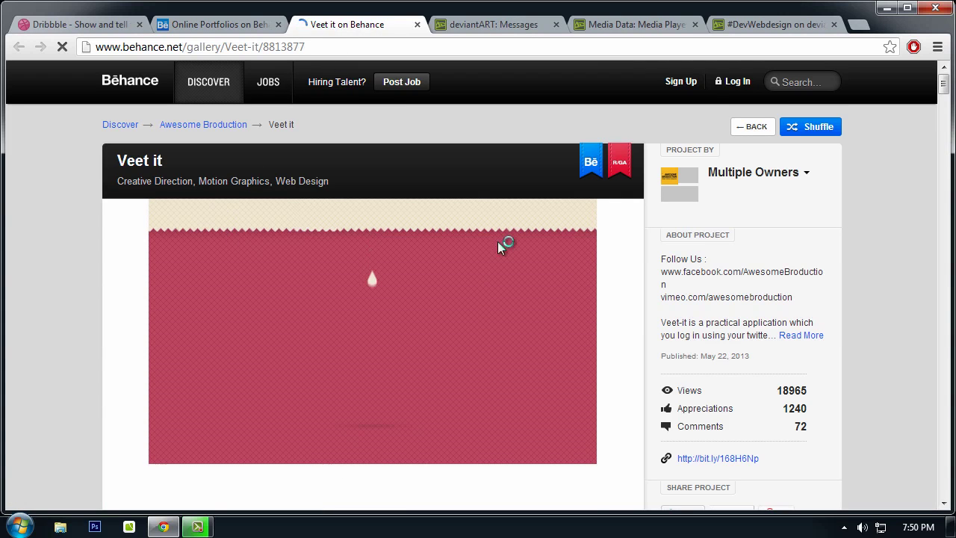
pyautogui.moveTo(943, 89); pyautogui.dragTo(943, 105)
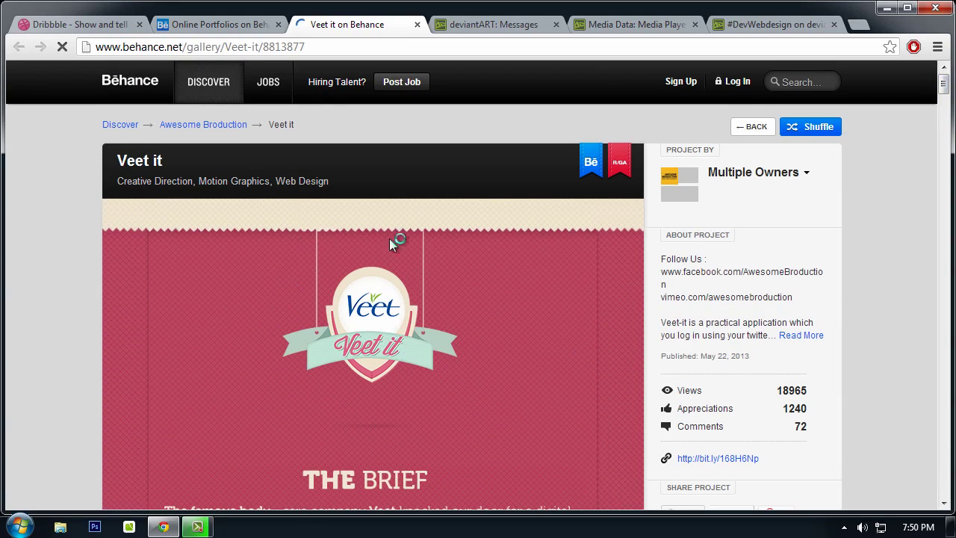
pyautogui.moveTo(941, 82); pyautogui.dragTo(950, 263)
pyautogui.scroll(-12, 395, 394)
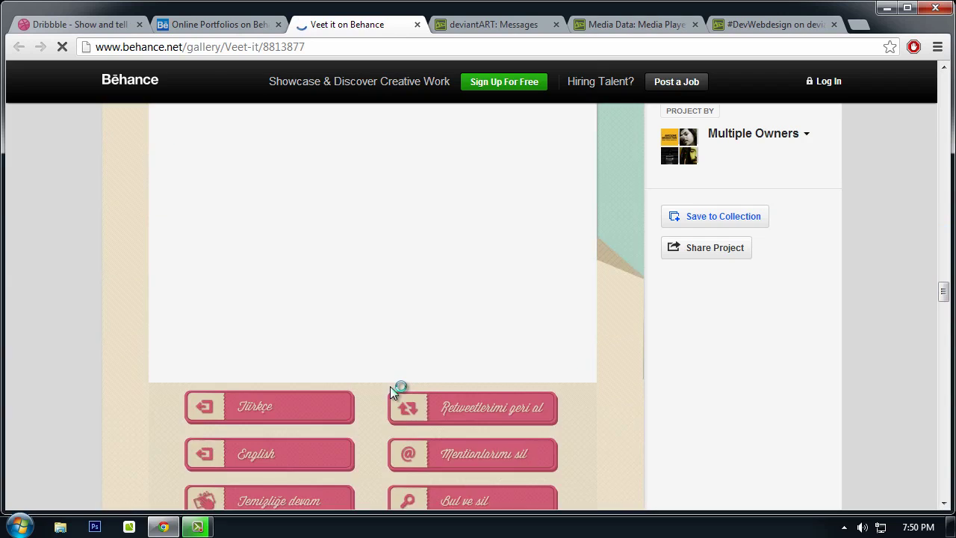
pyautogui.scroll(-4, 391, 387)
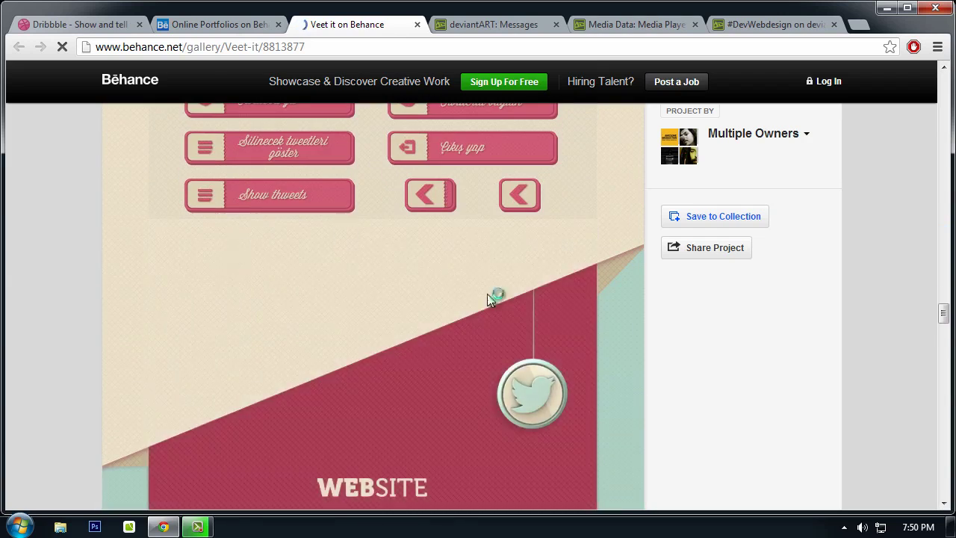
pyautogui.scroll(1, 747, 261)
# Step: View the Media Data: Media Player PSD layout at full size and scroll through it
pyautogui.click(477, 25)
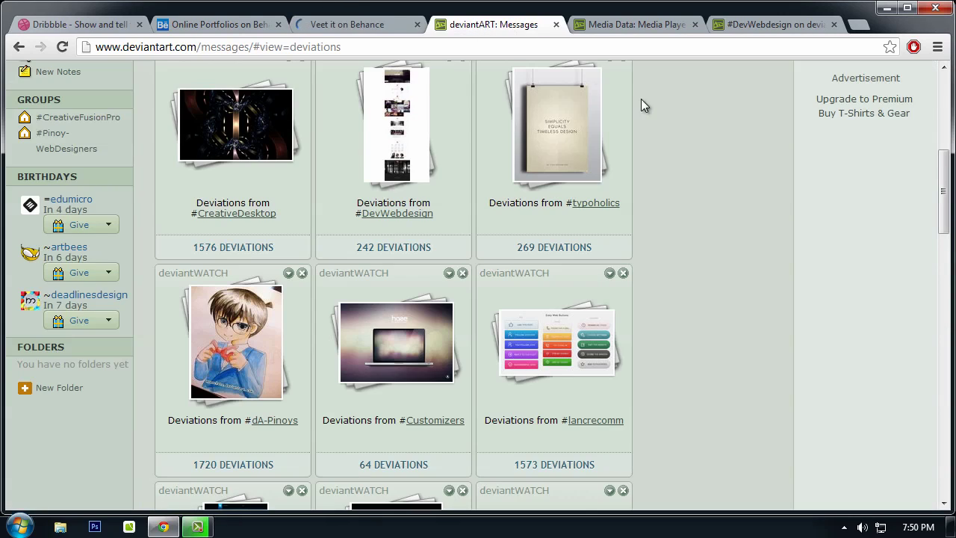
pyautogui.click(618, 25)
pyautogui.click(351, 213)
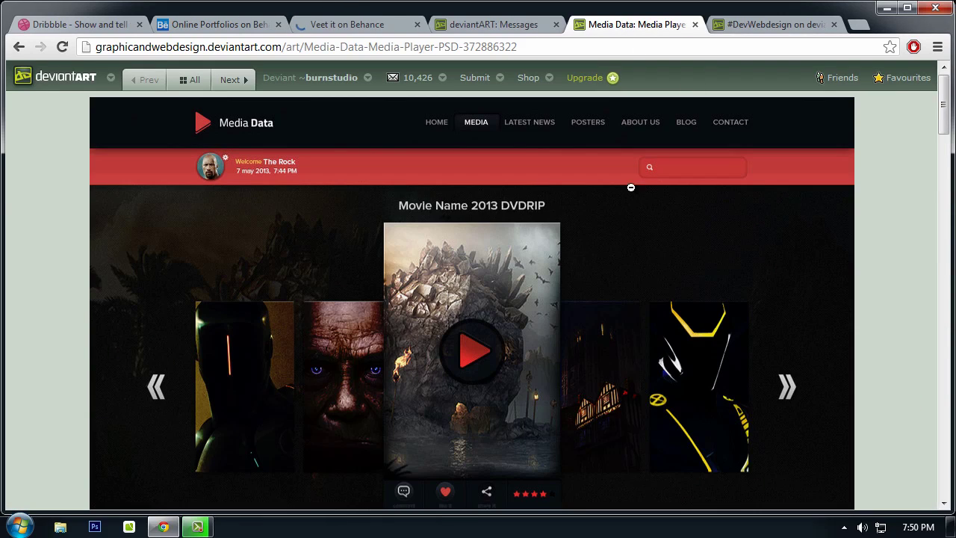
pyautogui.scroll(-4, 672, 211)
pyautogui.scroll(4, 691, 212)
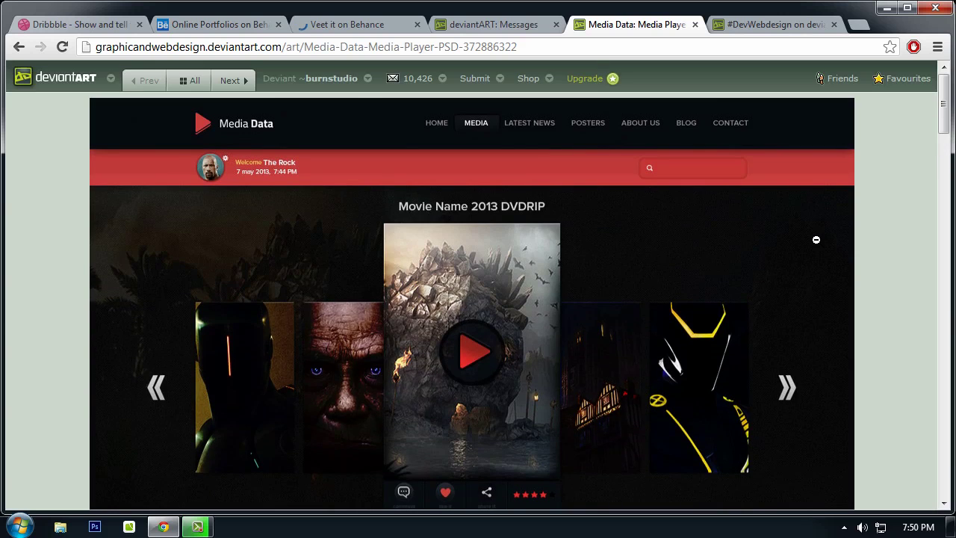
pyautogui.click(804, 244)
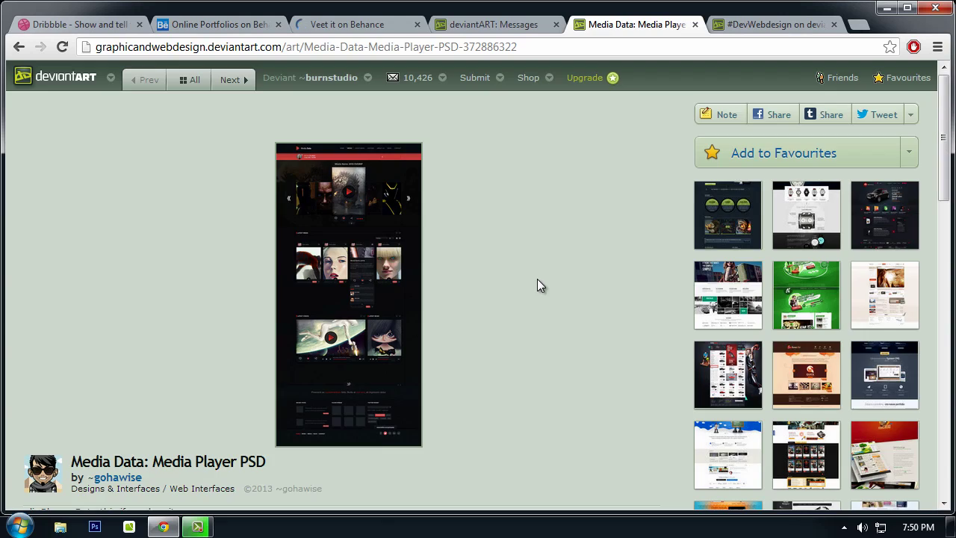
pyautogui.click(360, 267)
pyautogui.scroll(-9, 665, 224)
pyautogui.scroll(3, 669, 228)
pyautogui.scroll(6, 669, 228)
pyautogui.scroll(-5, 668, 227)
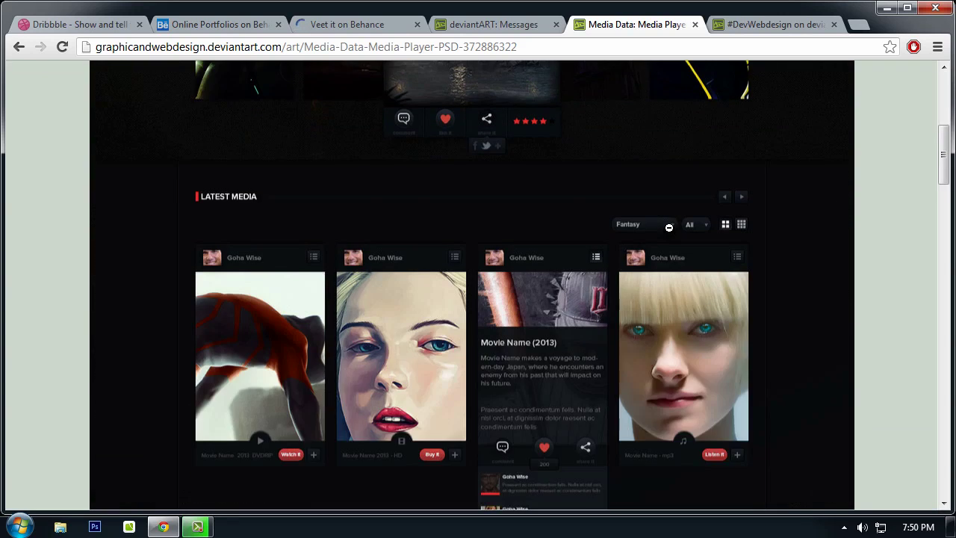
pyautogui.scroll(-14, 669, 227)
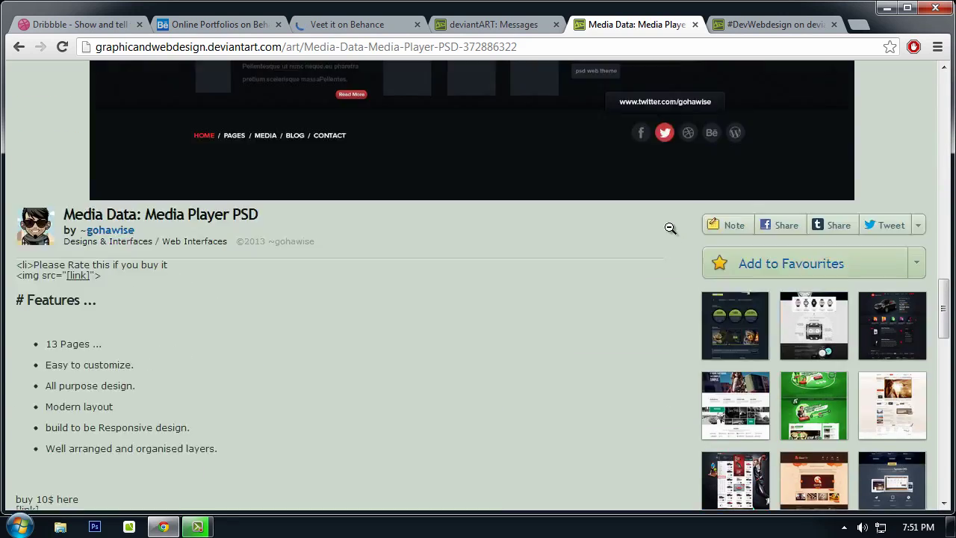
pyautogui.scroll(1, 669, 227)
pyautogui.scroll(2, 669, 227)
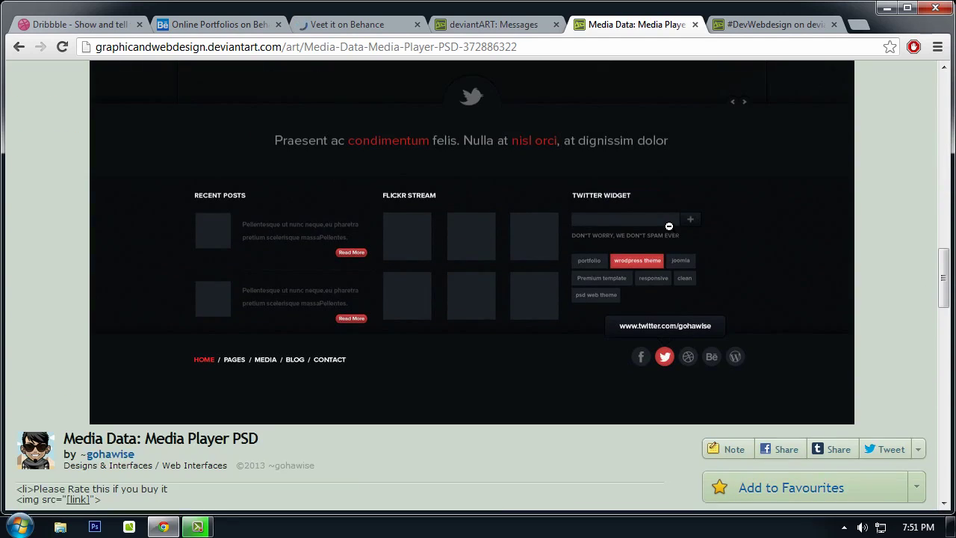
pyautogui.scroll(12, 669, 227)
# Step: Close the Media Data tab and open the #DevWebdesign Featured gallery folder
pyautogui.hotkey('ctrl', 'w')
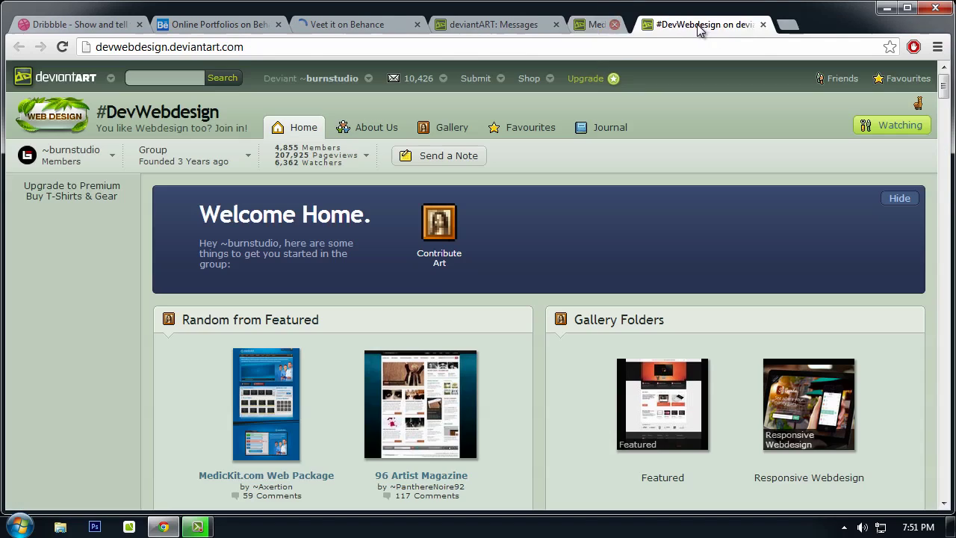
pyautogui.scroll(-2, 437, 215)
pyautogui.scroll(-1, 617, 94)
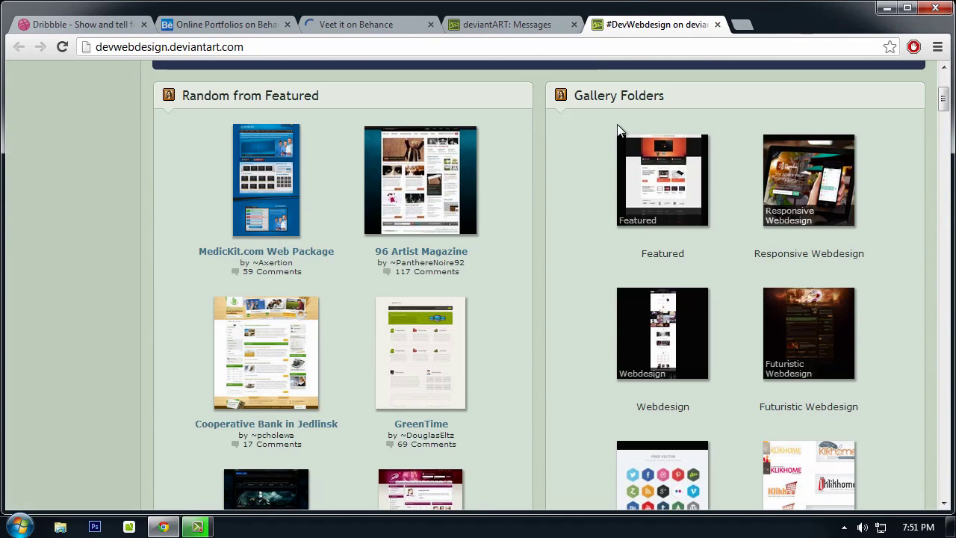
pyautogui.click(662, 186)
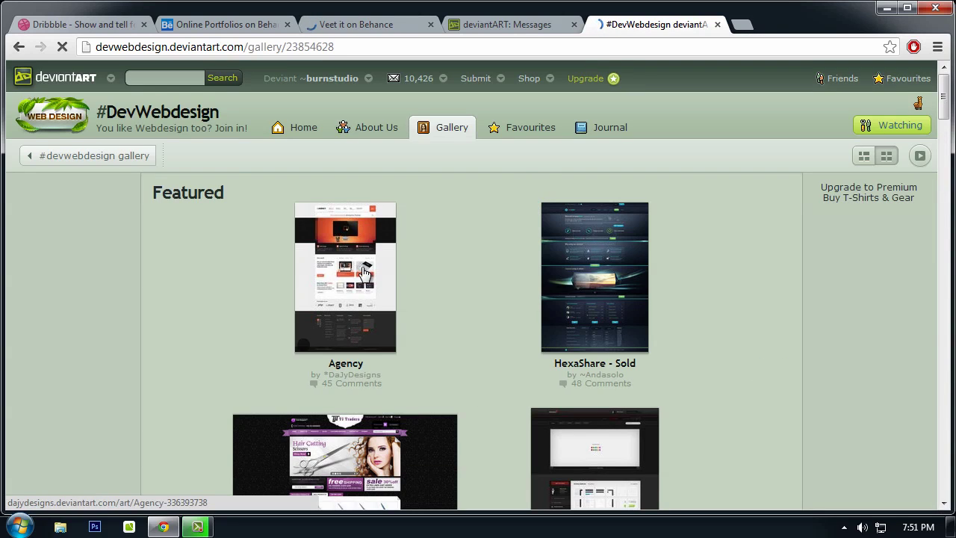
# Step: Open the Agency layout at full size and scroll through its 'Our work' and freebies sections
pyautogui.click(356, 266)
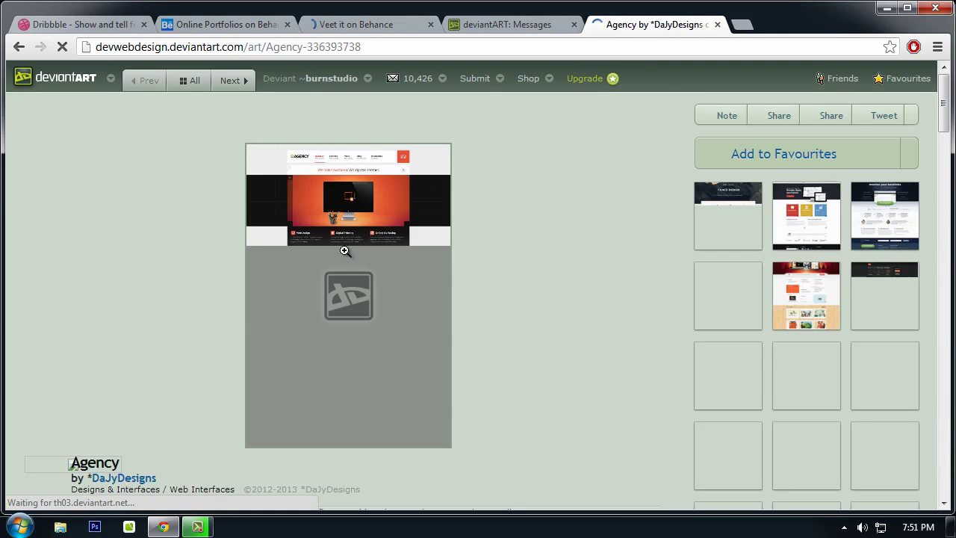
pyautogui.click(346, 247)
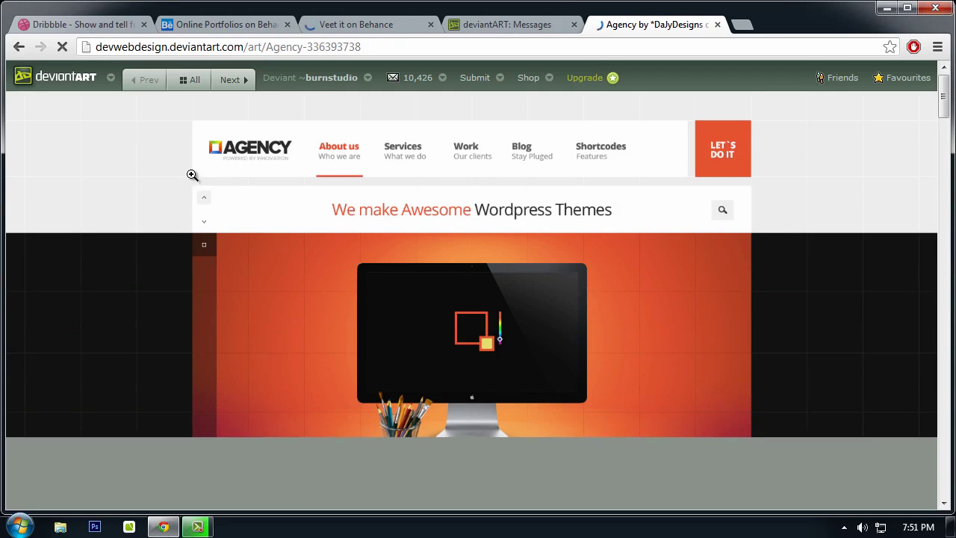
pyautogui.scroll(-1, 389, 198)
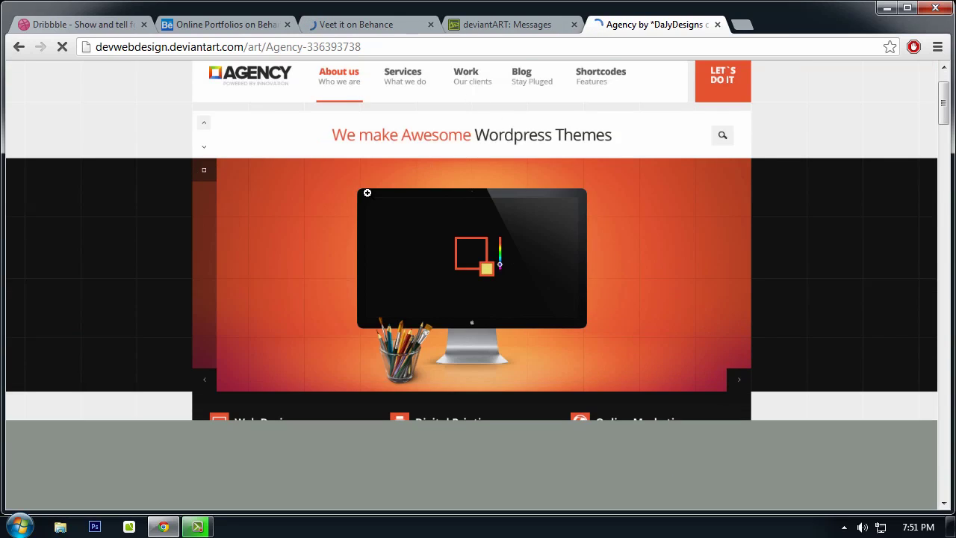
pyautogui.scroll(-1, 369, 196)
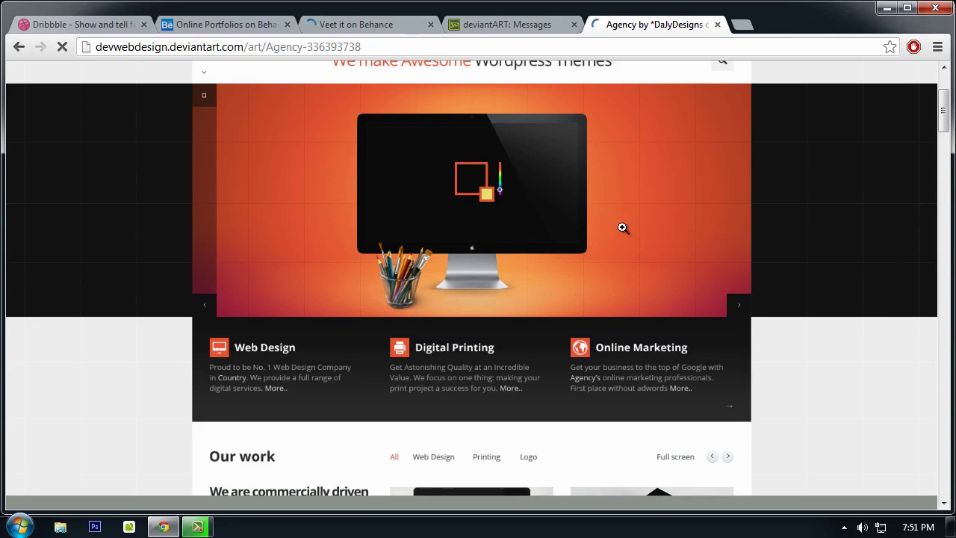
pyautogui.scroll(-1, 626, 229)
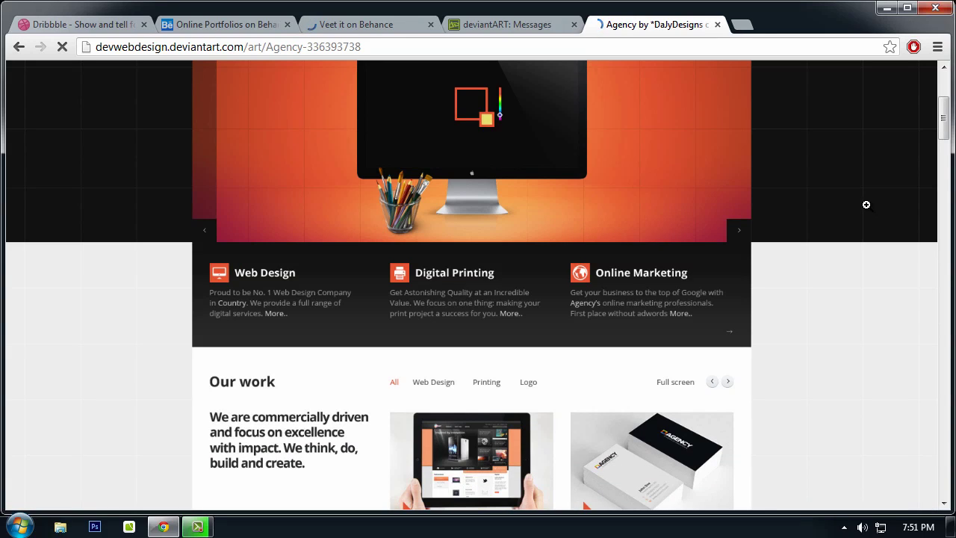
pyautogui.scroll(3, 866, 202)
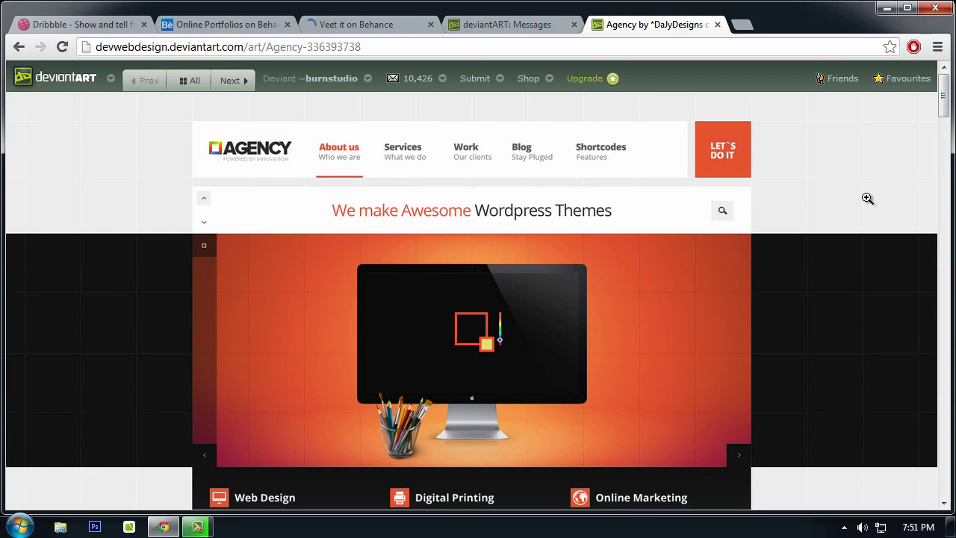
pyautogui.scroll(-2, 866, 196)
pyautogui.scroll(2, 315, 216)
pyautogui.scroll(-2, 439, 182)
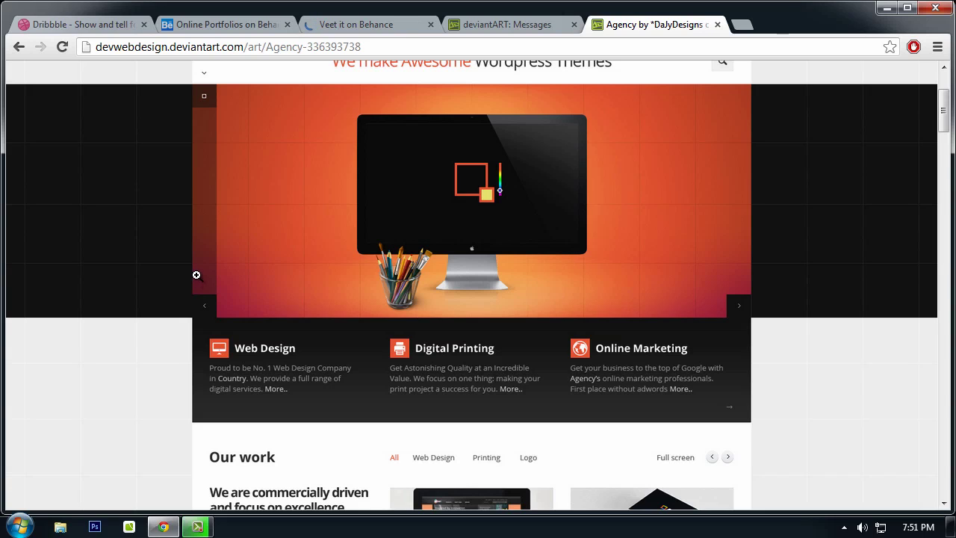
pyautogui.scroll(-4, 570, 328)
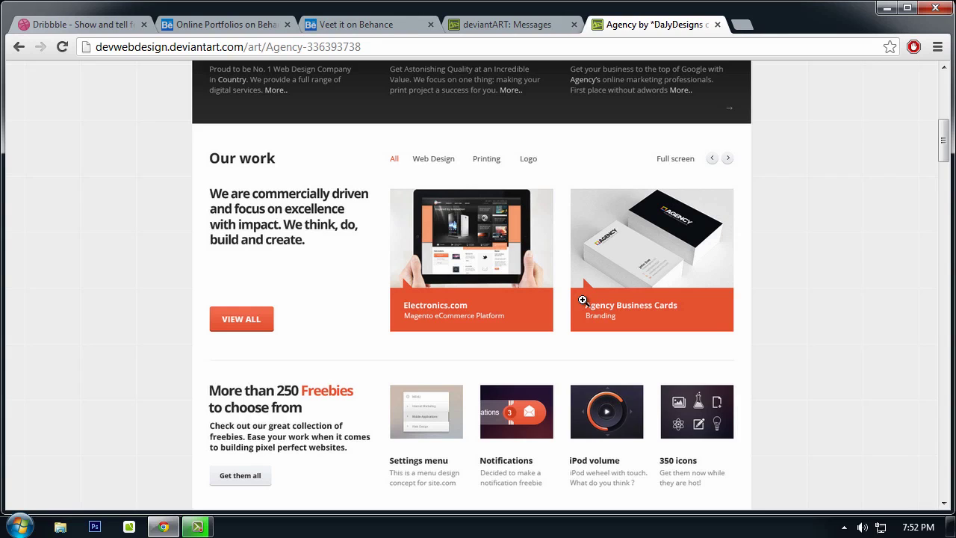
pyautogui.click(613, 284)
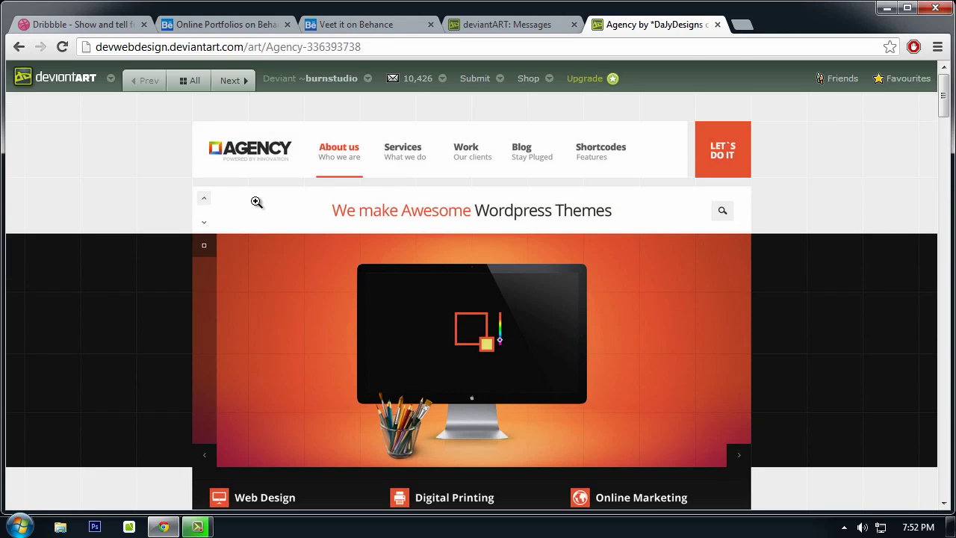
pyautogui.scroll(-4, 264, 195)
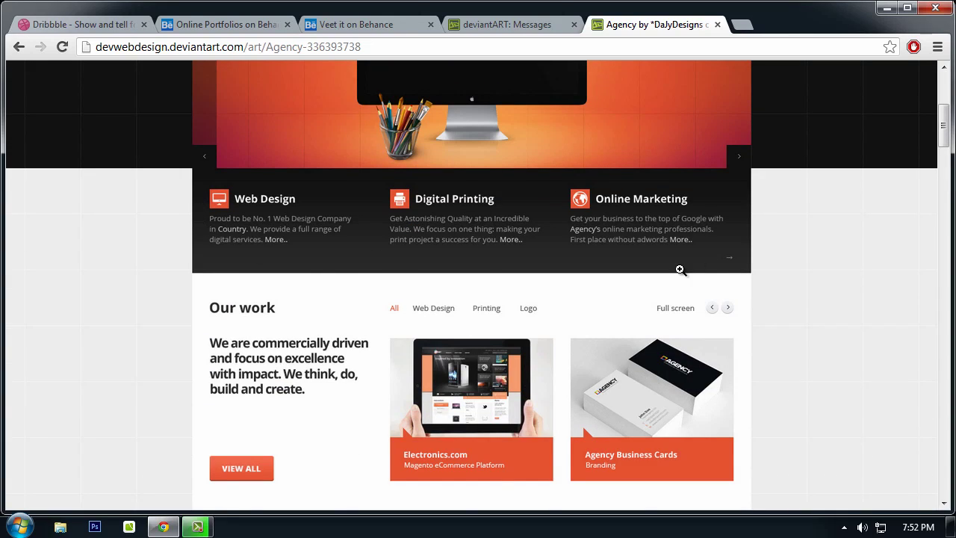
pyautogui.scroll(-4, 680, 269)
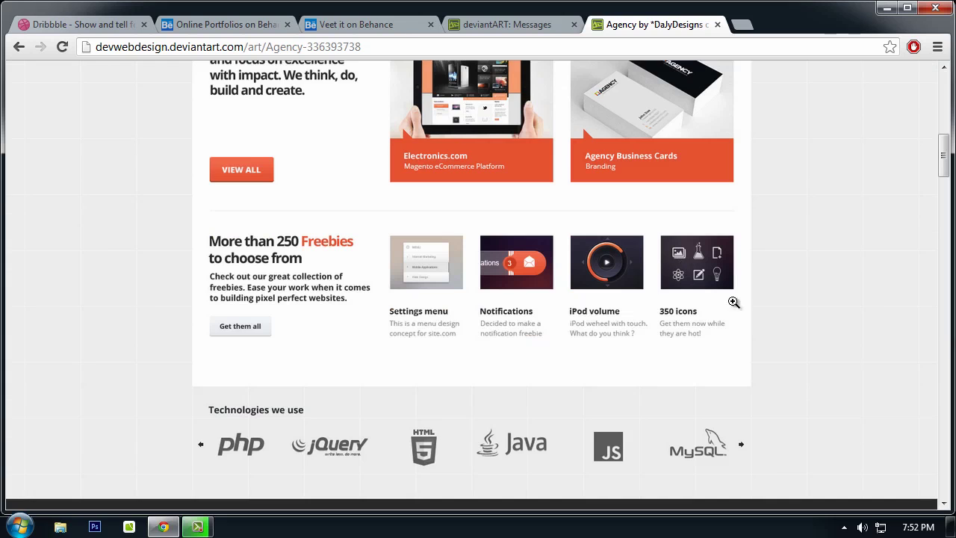
pyautogui.scroll(-3, 495, 398)
pyautogui.scroll(2, 483, 381)
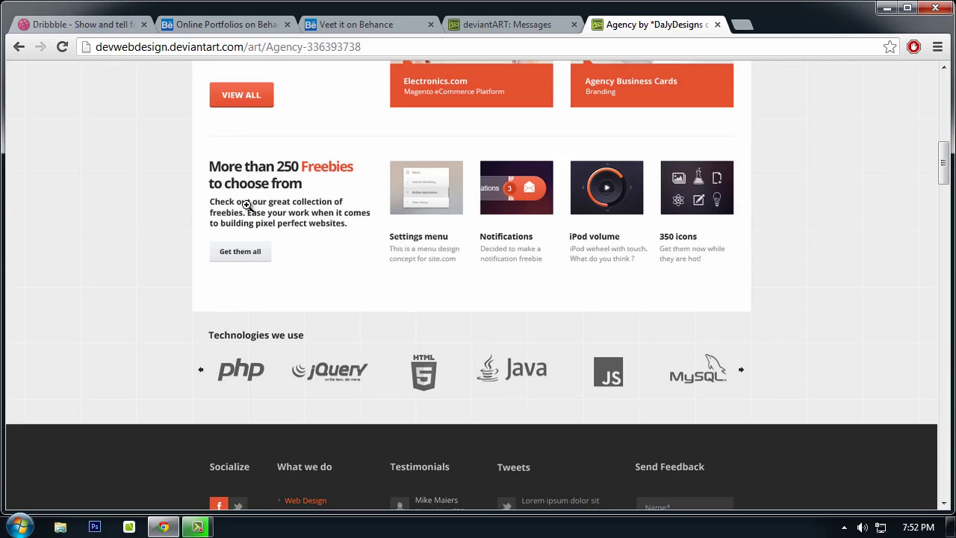
pyautogui.scroll(2, 254, 201)
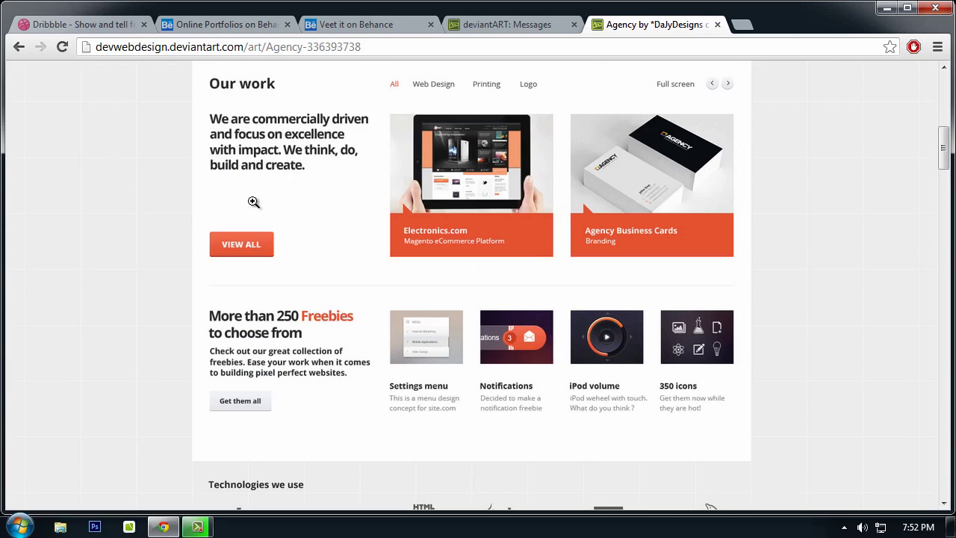
pyautogui.scroll(2, 253, 201)
pyautogui.scroll(-2, 252, 195)
pyautogui.scroll(-2, 671, 194)
pyautogui.scroll(-4, 209, 284)
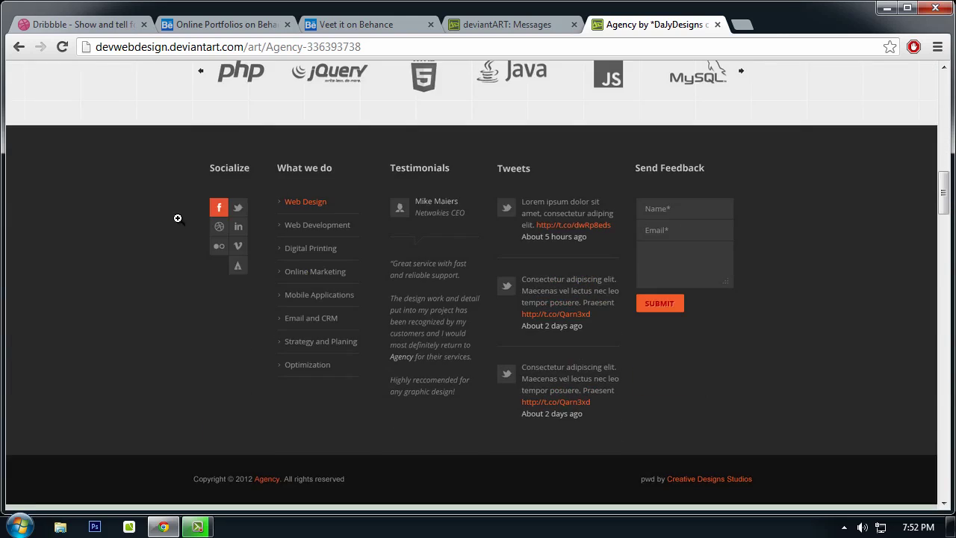
pyautogui.scroll(2, 91, 242)
pyautogui.scroll(-3, 208, 247)
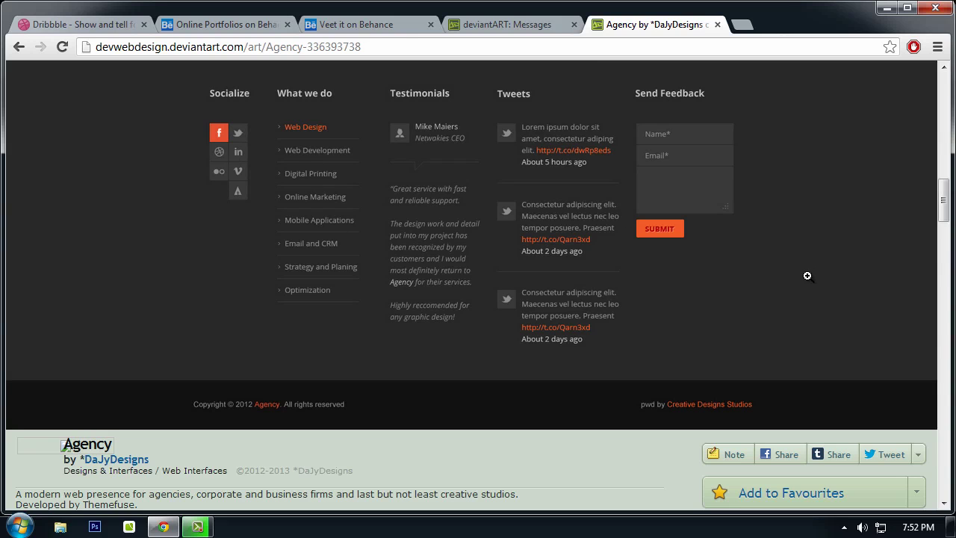
pyautogui.scroll(-3, 490, 324)
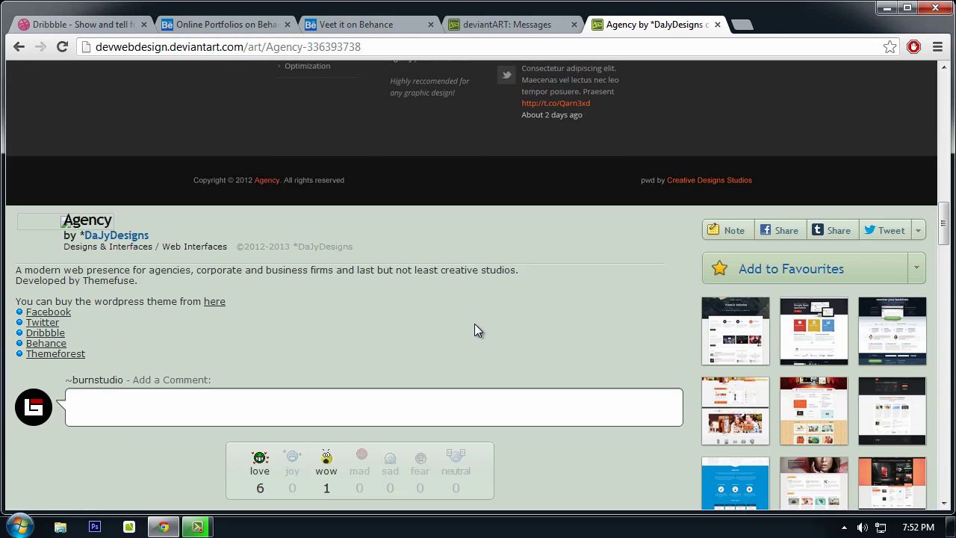
pyautogui.scroll(15, 481, 325)
pyautogui.scroll(1, 603, 292)
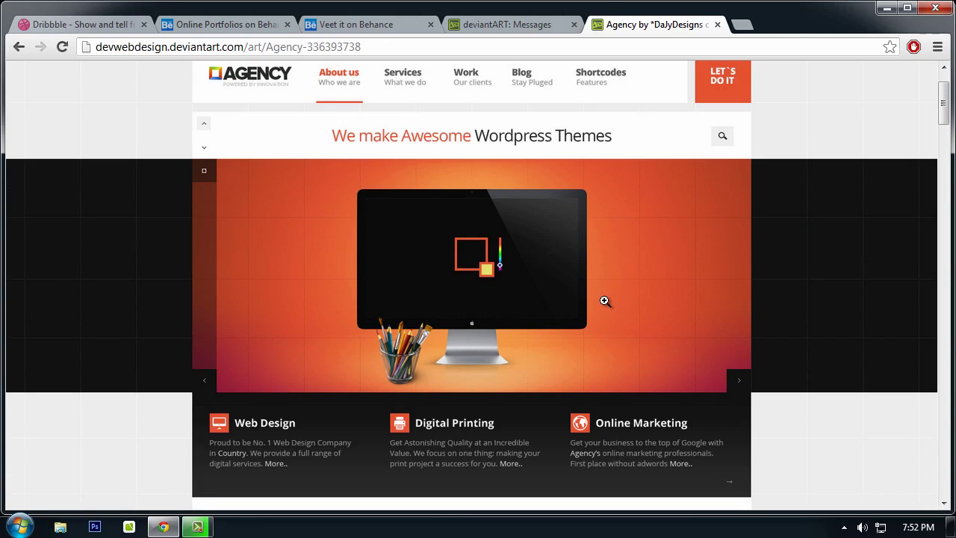
pyautogui.click(525, 29)
pyautogui.click(698, 28)
pyautogui.scroll(1, 595, 147)
pyautogui.scroll(-9, 226, 201)
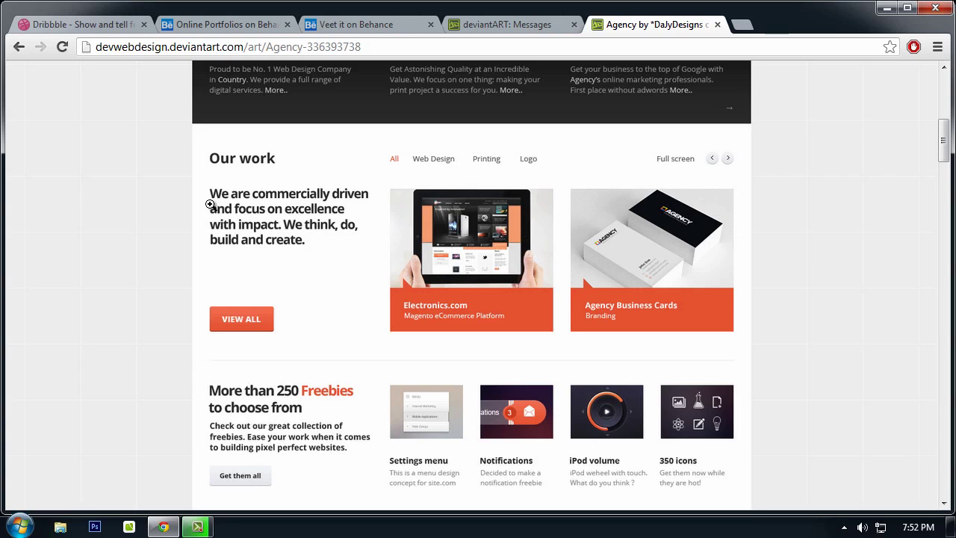
pyautogui.scroll(-2, 210, 208)
pyautogui.scroll(5, 209, 207)
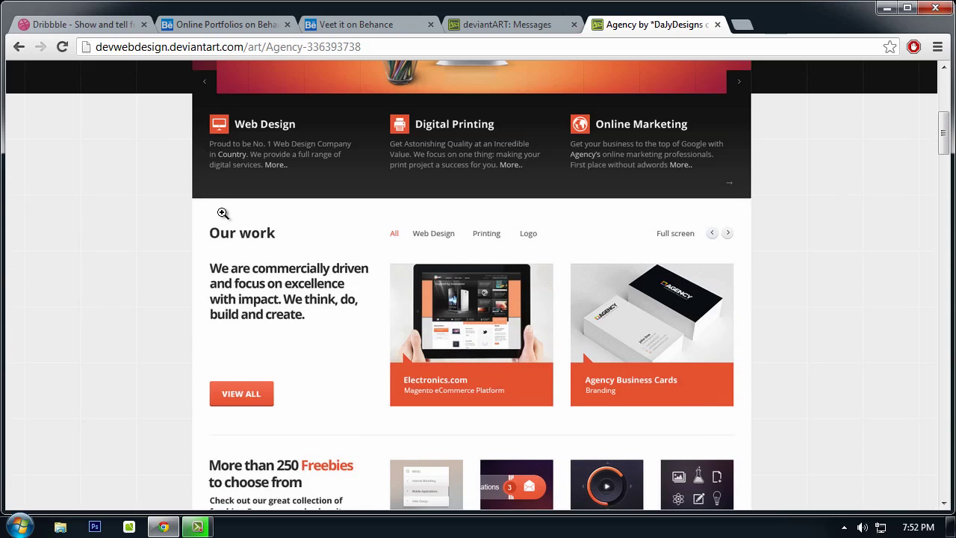
pyautogui.scroll(-3, 157, 285)
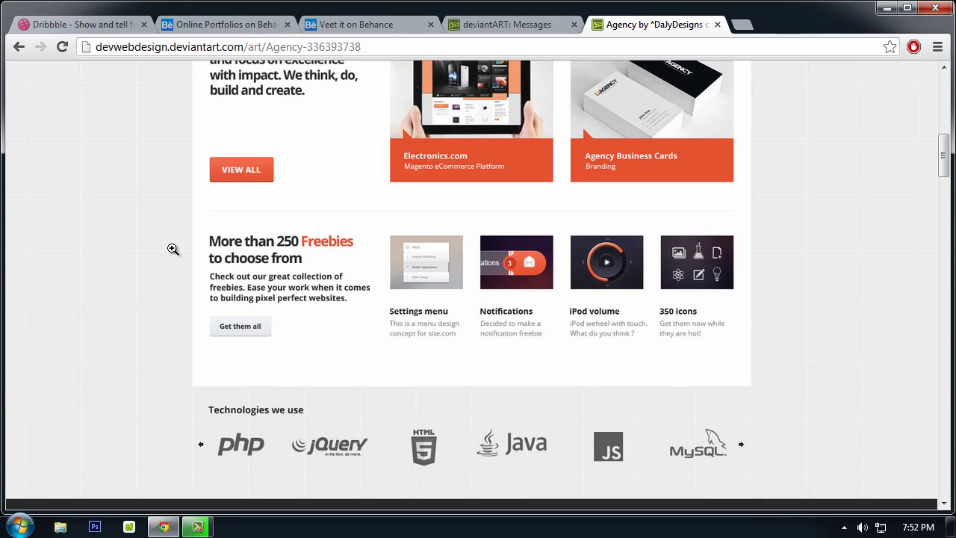
pyautogui.scroll(-1, 523, 253)
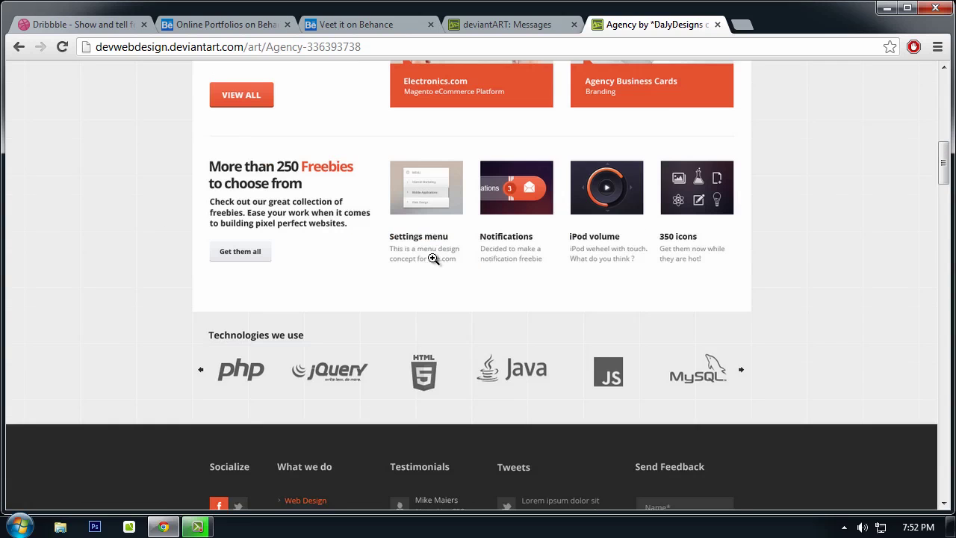
pyautogui.scroll(3, 249, 224)
pyautogui.scroll(-2, 253, 247)
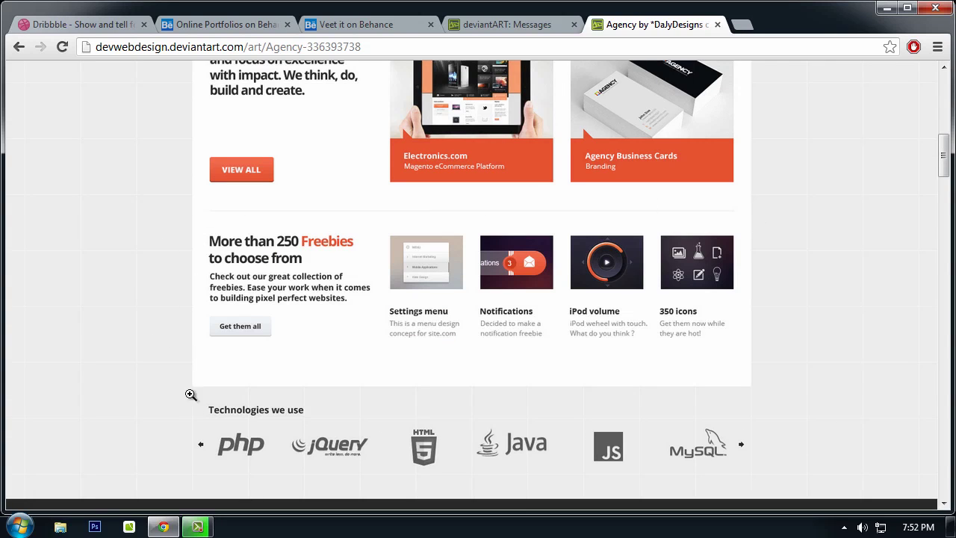
pyautogui.scroll(-5, 749, 216)
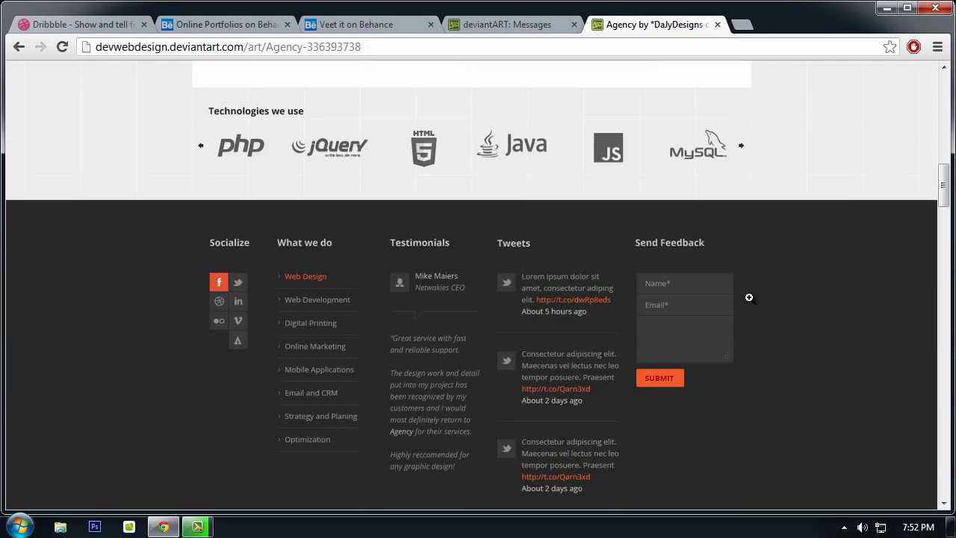
pyautogui.scroll(-3, 749, 298)
pyautogui.scroll(2, 304, 245)
pyautogui.scroll(1, 221, 175)
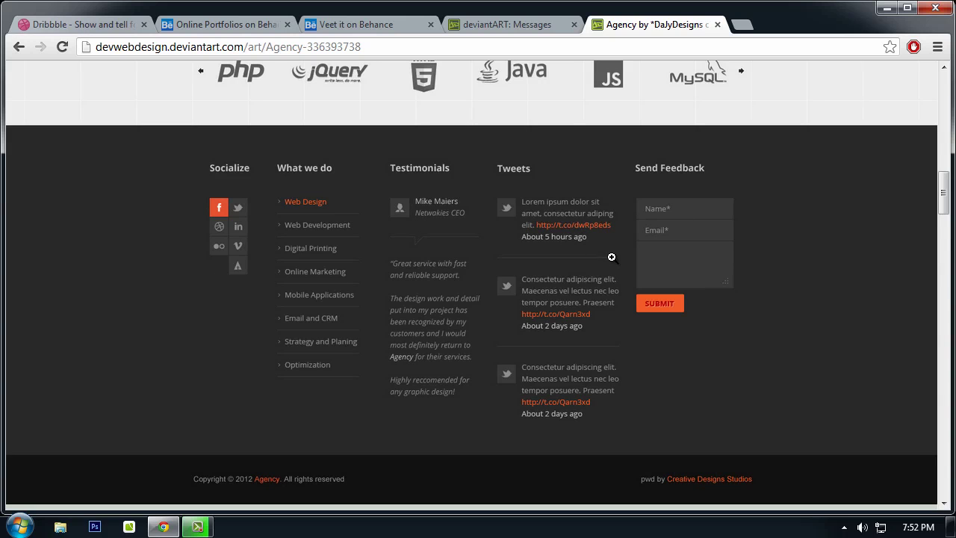
pyautogui.scroll(-2, 612, 256)
pyautogui.scroll(13, 594, 265)
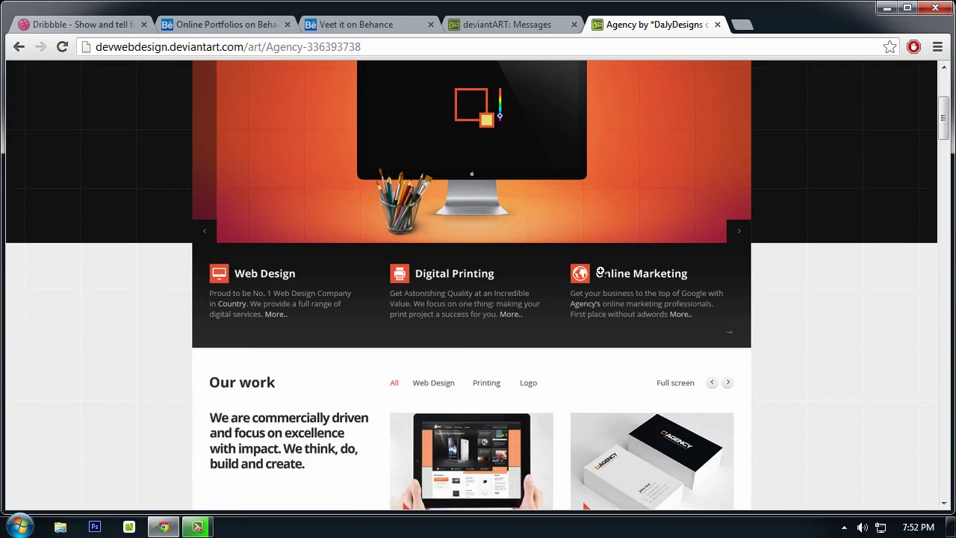
pyautogui.scroll(2, 600, 271)
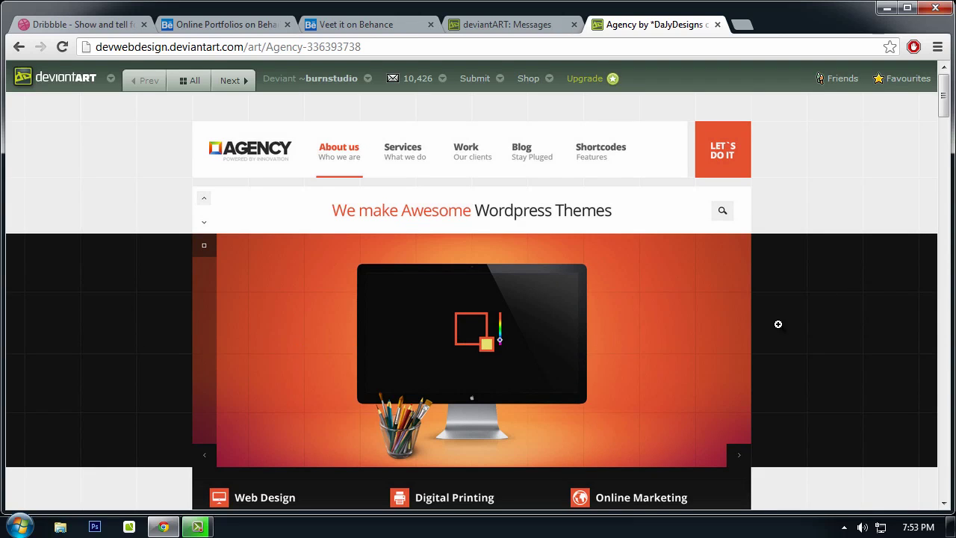
# Step: Glance at Behance, then go back from Dribbble's website results to the popular shots
pyautogui.click(187, 23)
pyautogui.click(85, 24)
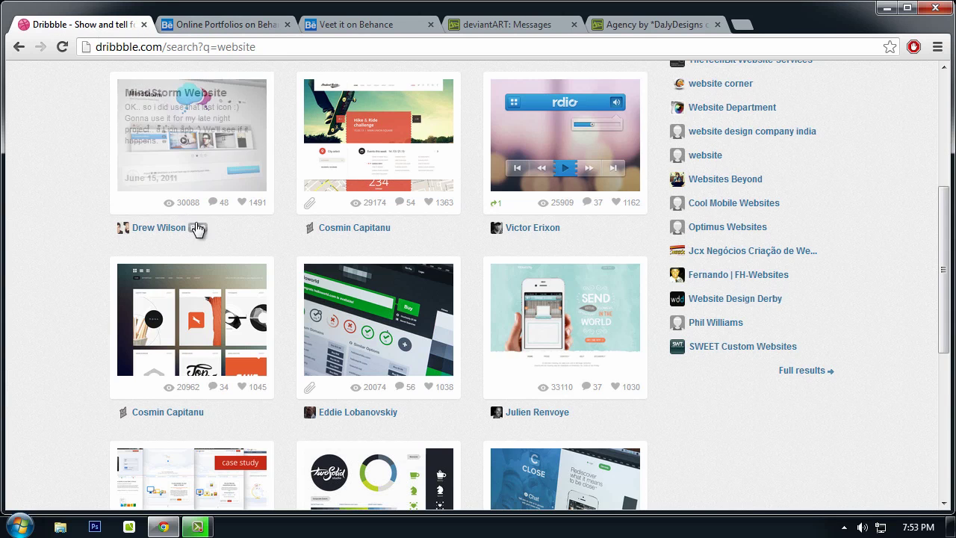
pyautogui.scroll(3, 364, 246)
pyautogui.scroll(1, 363, 247)
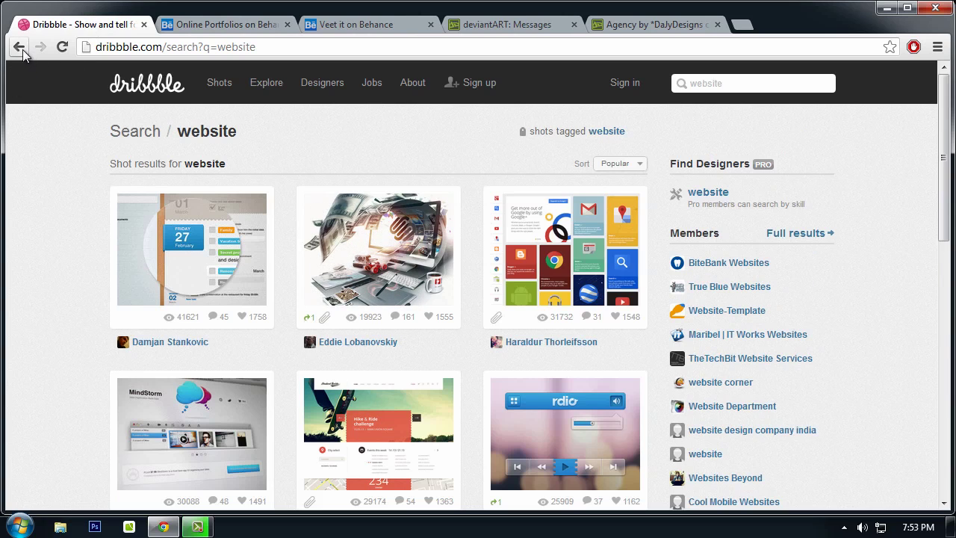
pyautogui.click(18, 46)
# Step: Open the Personal site redesign shot and scroll through its page and responses
pyautogui.click(381, 271)
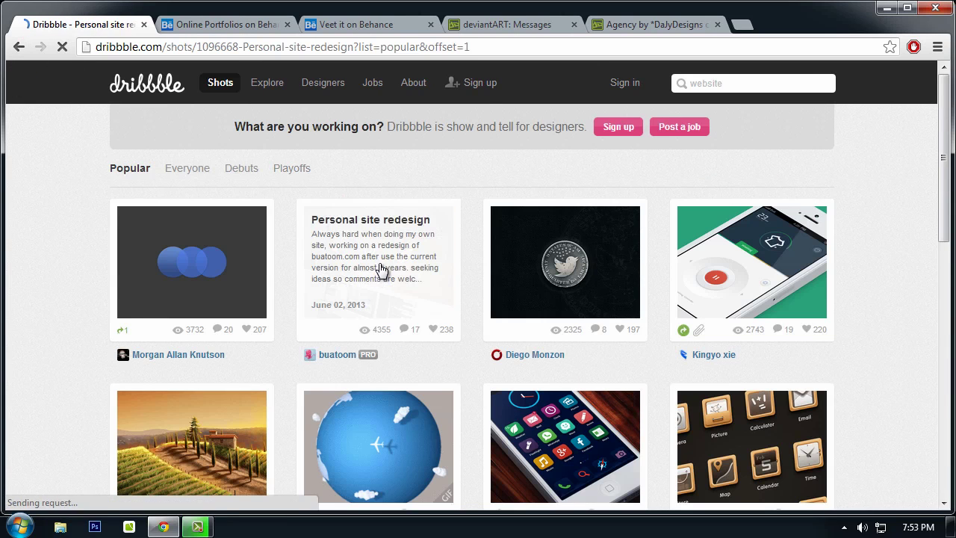
pyautogui.scroll(-2, 166, 227)
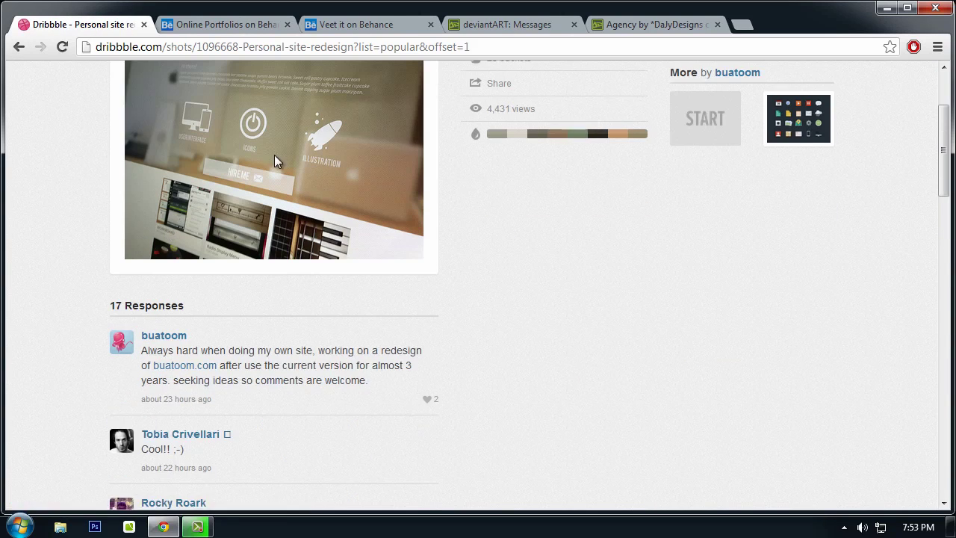
pyautogui.scroll(2, 277, 249)
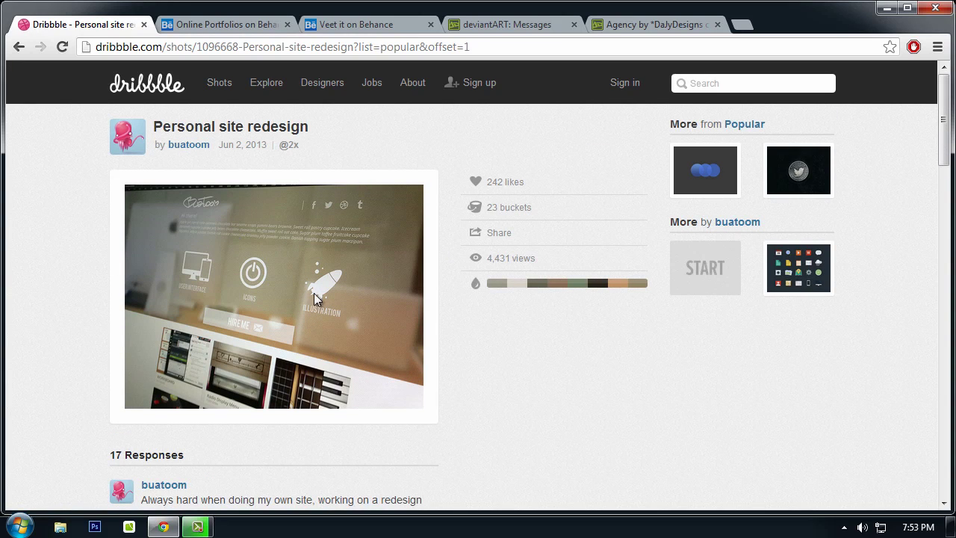
pyautogui.scroll(-1, 153, 242)
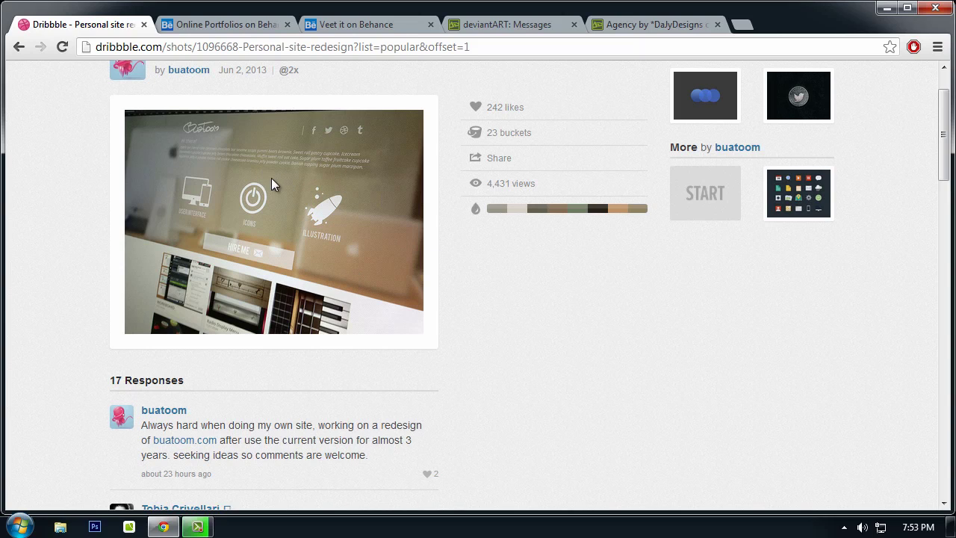
pyautogui.scroll(-1, 187, 202)
pyautogui.scroll(2, 189, 176)
# Step: Browse the Behance web design results and scroll through the Veet it project page
pyautogui.scroll(-1, 217, 282)
pyautogui.click(242, 26)
pyautogui.moveTo(343, 166)
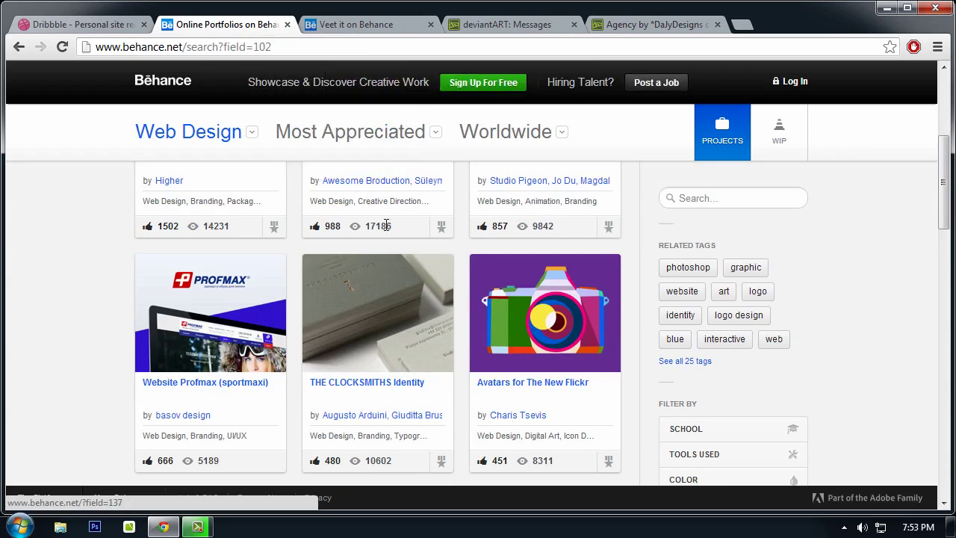
pyautogui.scroll(-2, 401, 273)
pyautogui.scroll(3, 401, 266)
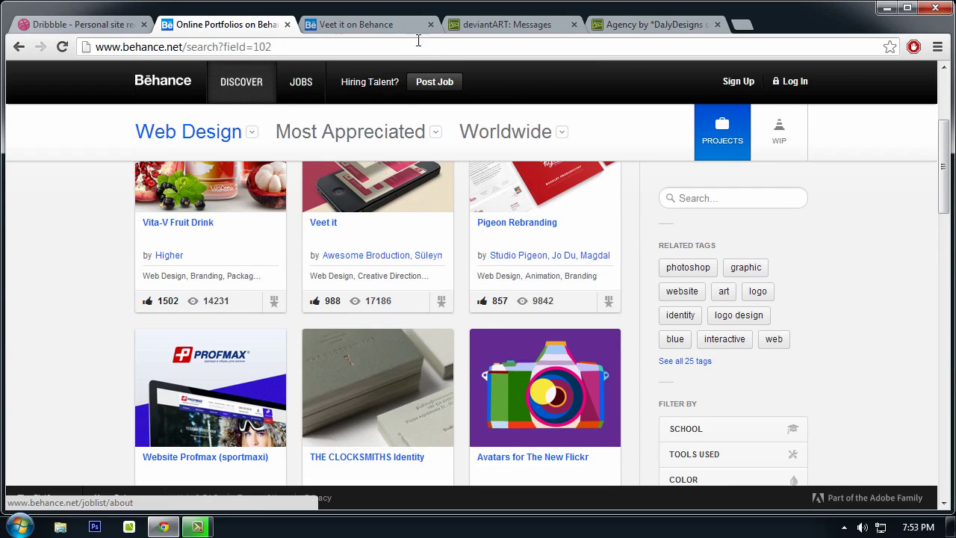
pyautogui.click(352, 27)
pyautogui.scroll(3, 478, 269)
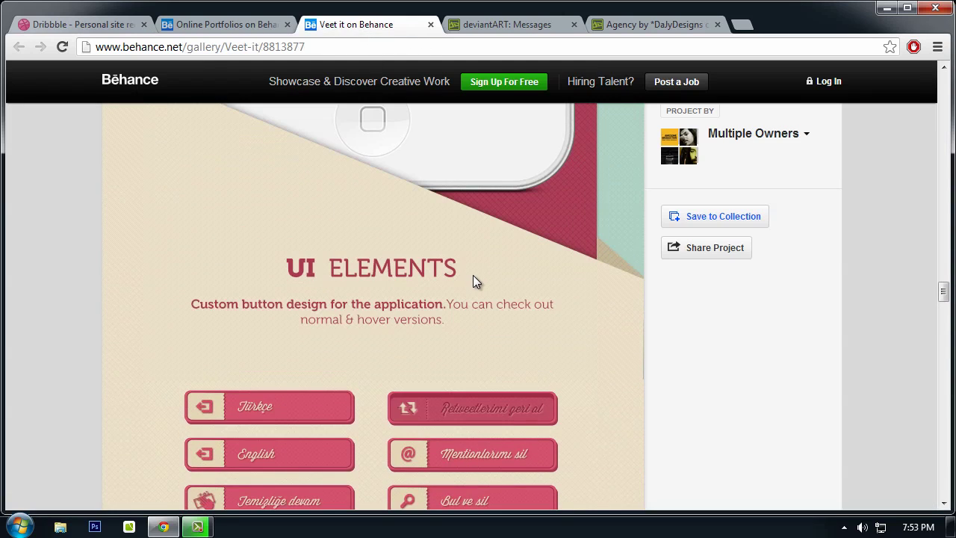
pyautogui.scroll(5, 476, 284)
pyautogui.scroll(-3, 944, 271)
pyautogui.scroll(3, 944, 270)
pyautogui.scroll(10, 324, 261)
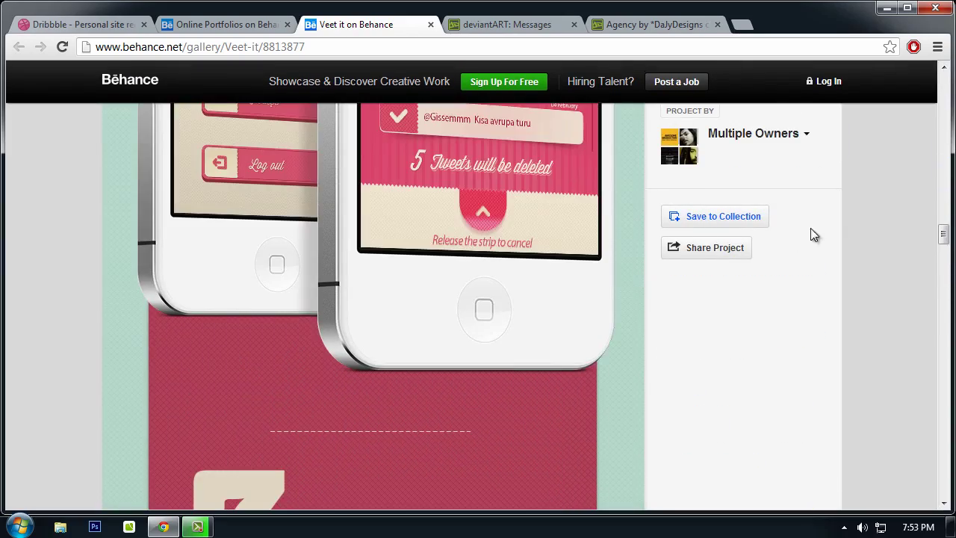
pyautogui.moveTo(949, 237); pyautogui.dragTo(952, 201)
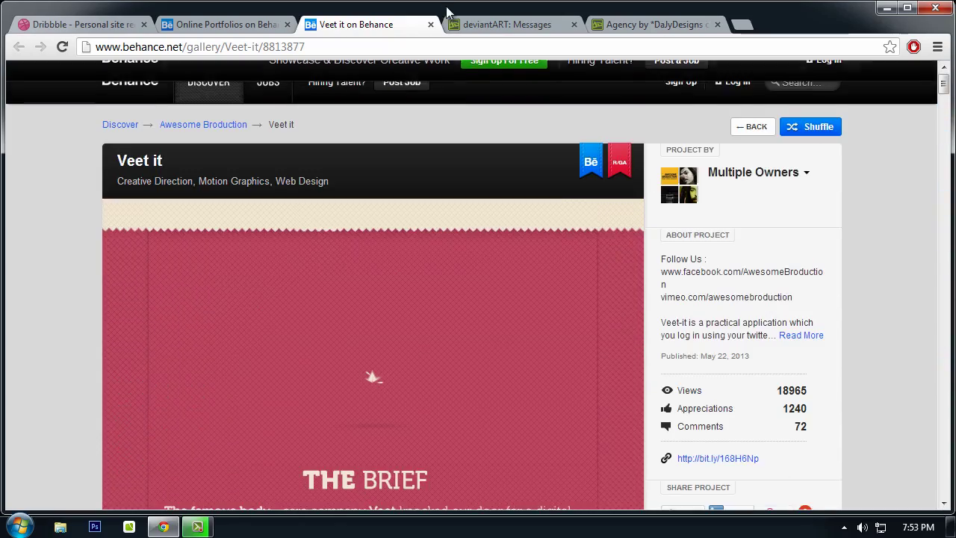
# Step: Close the Veet it project tab and flip between the Dribbble shot and Behance results
pyautogui.click(430, 25)
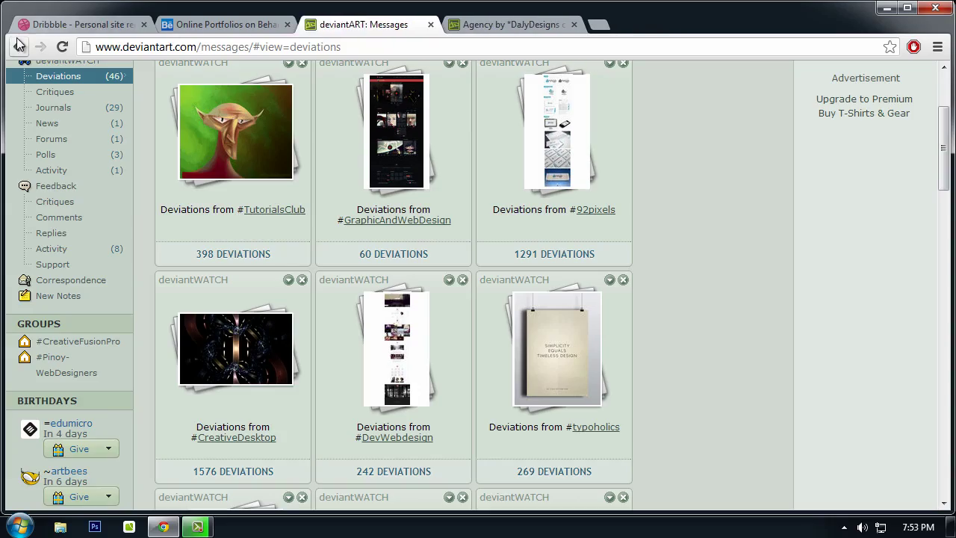
pyautogui.click(80, 27)
pyautogui.click(234, 26)
pyautogui.click(127, 26)
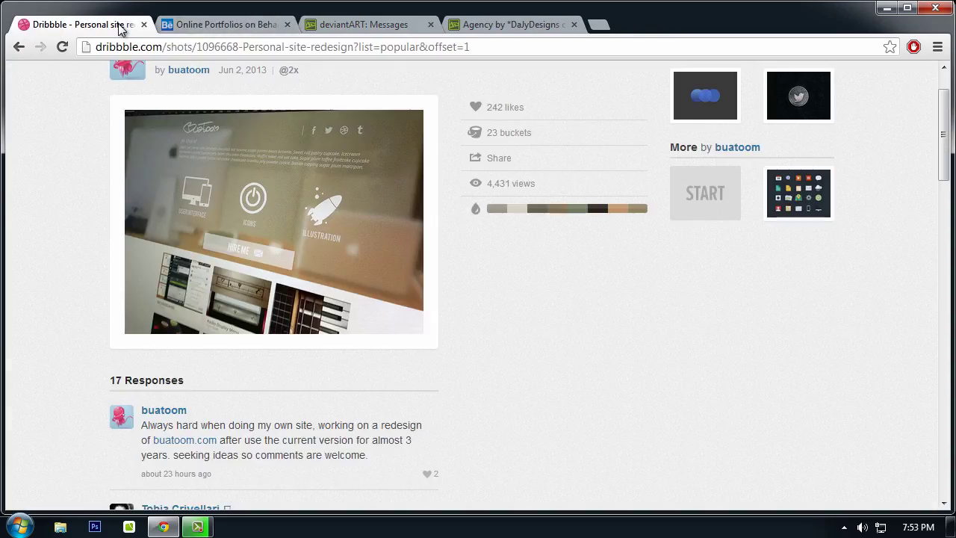
pyautogui.click(188, 30)
pyautogui.click(68, 29)
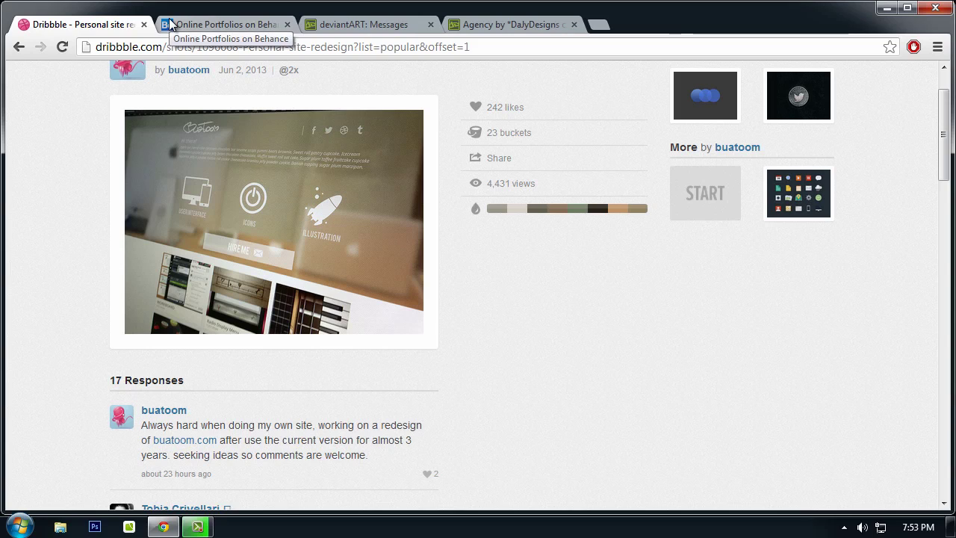
# Step: Close the deviantART, Agency and Behance tabs, keeping only the Dribbble shot, and open a new tab
pyautogui.click(240, 29)
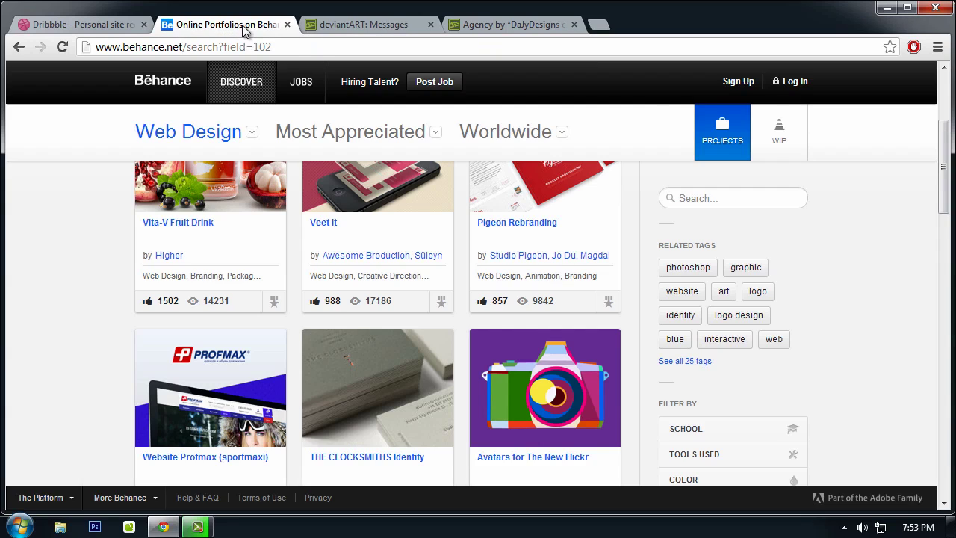
pyautogui.click(357, 27)
pyautogui.click(432, 25)
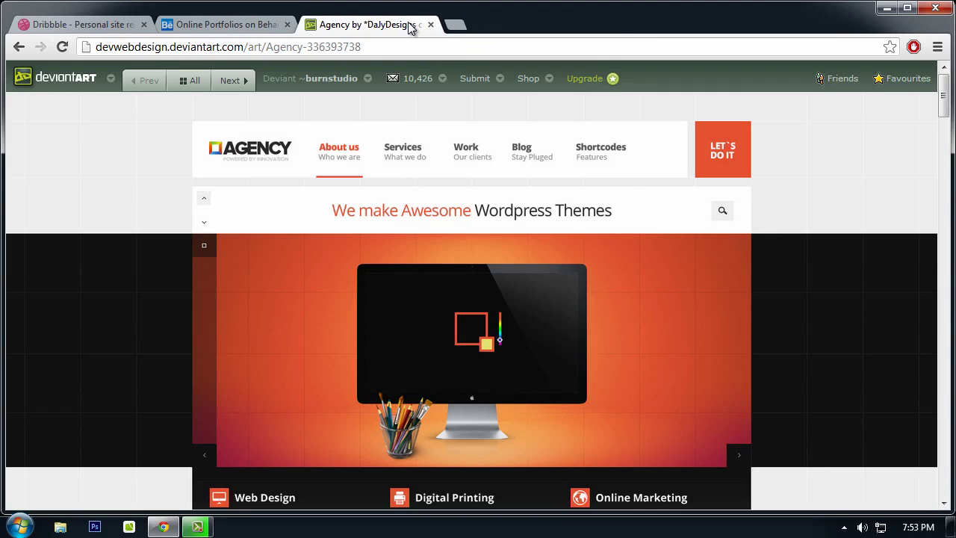
pyautogui.click(429, 25)
pyautogui.click(287, 25)
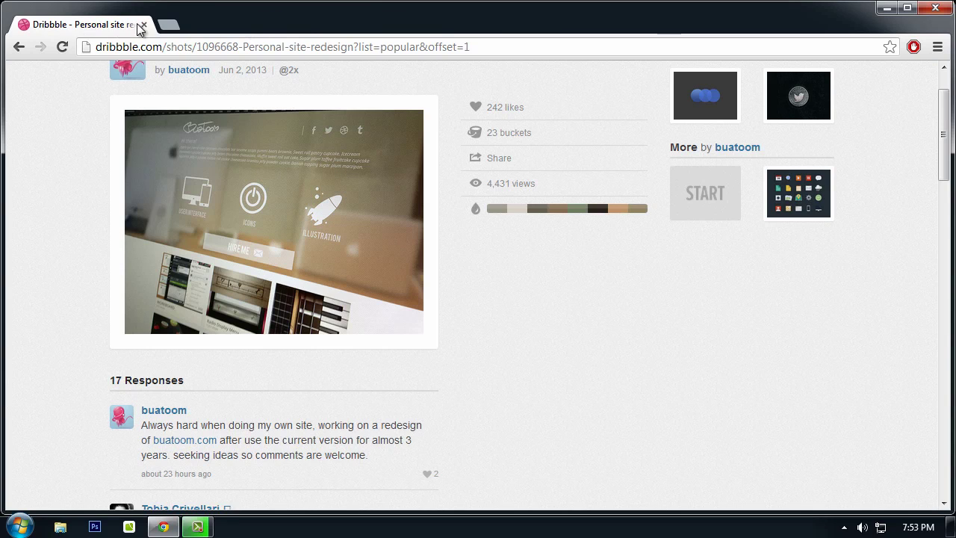
pyautogui.click(165, 25)
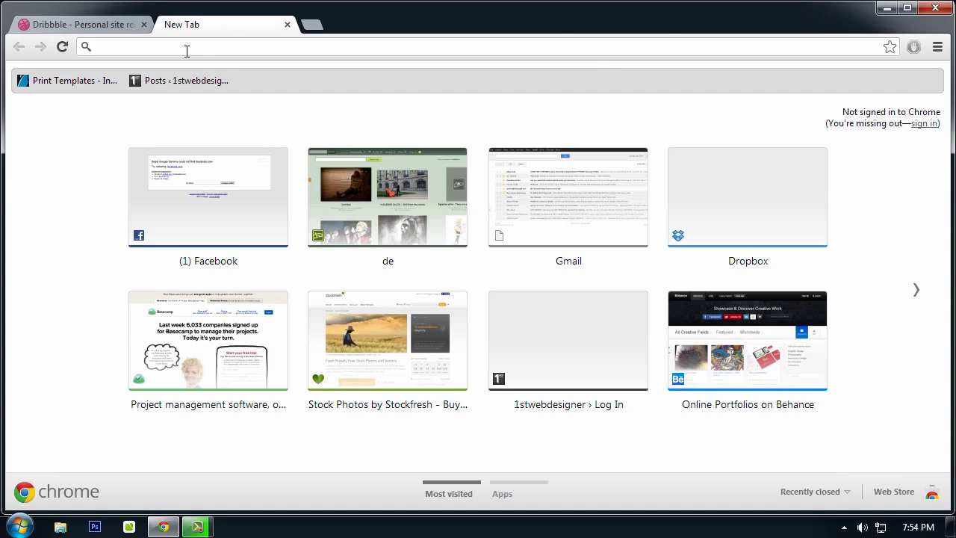
# Step: Close the Dribbble tab, search Google for 'wireframing tools' and open the Mashable article
pyautogui.click(144, 25)
pyautogui.write('google.com')
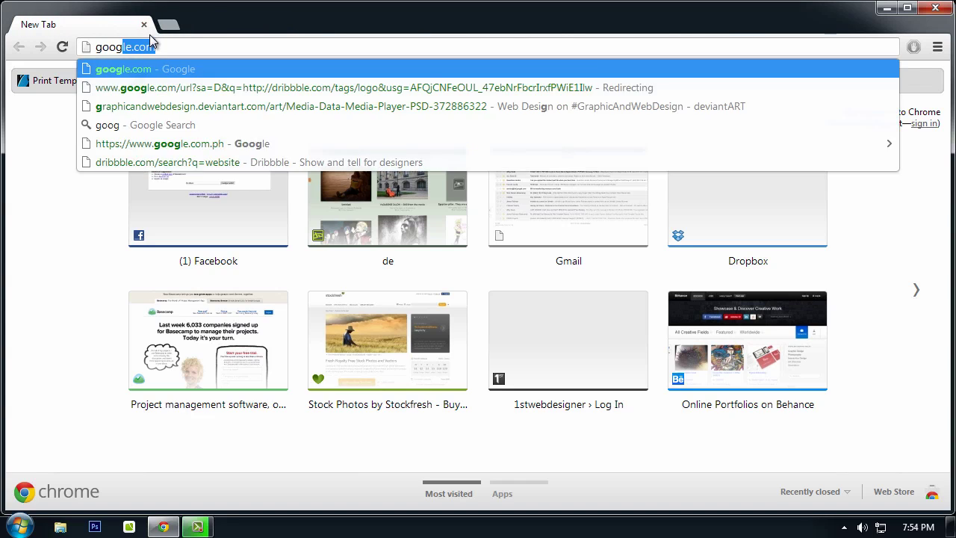
pyautogui.press('Return')
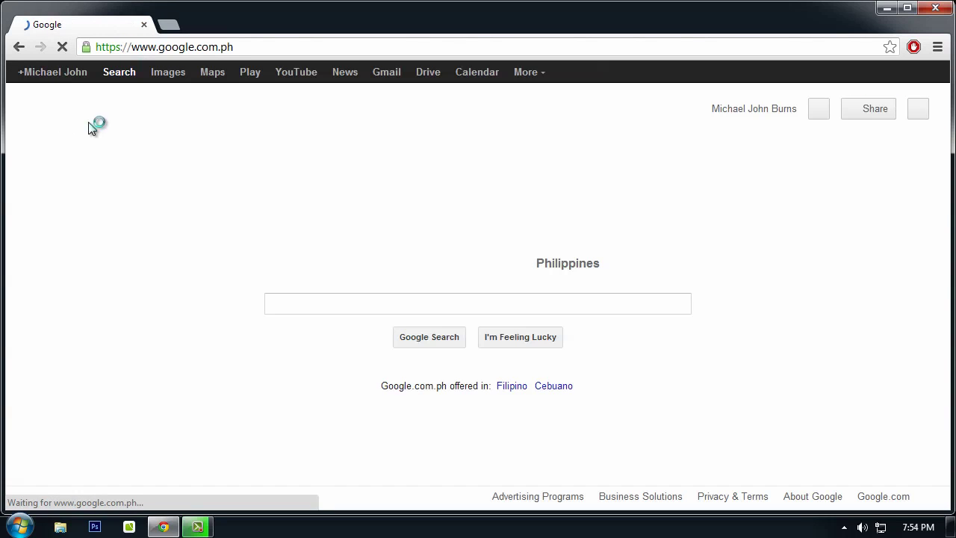
pyautogui.write('wireframing tools')
pyautogui.press('Return')
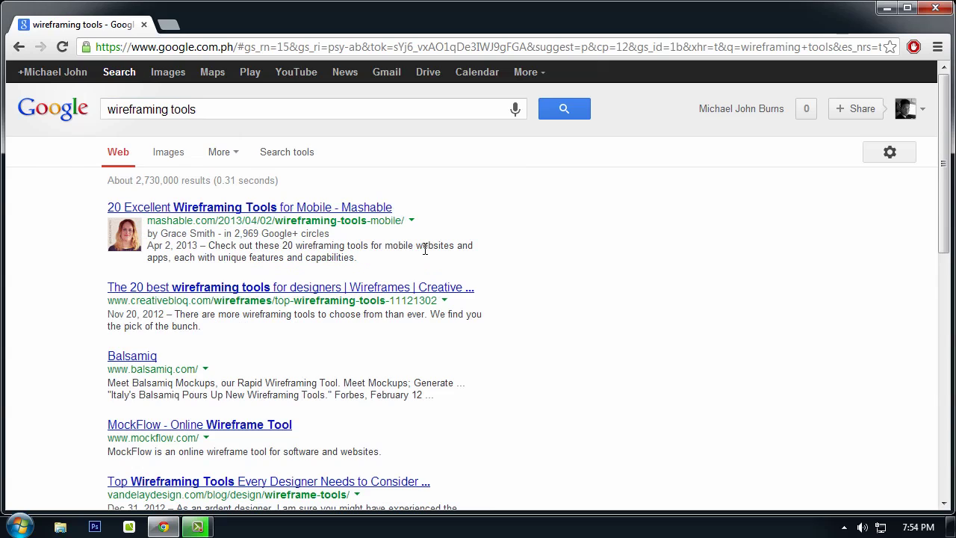
pyautogui.click(314, 208)
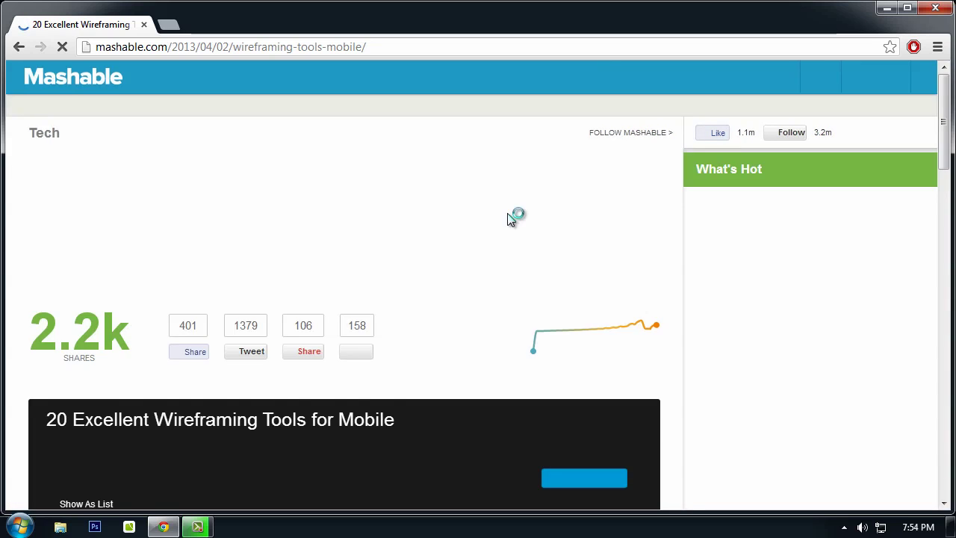
# Step: Open the article's gallery, page seven slides forward to Mockflow, and open its site in a new tab
pyautogui.scroll(-4, 514, 227)
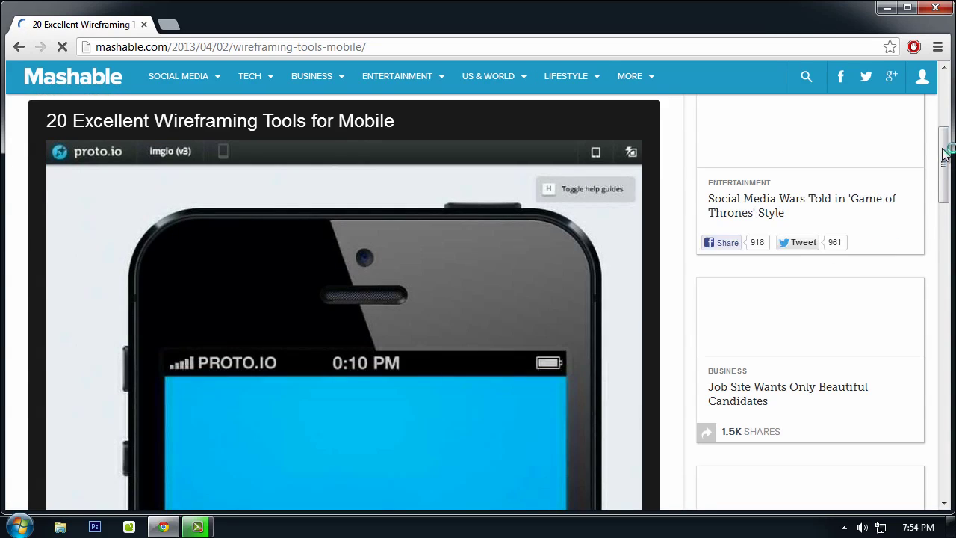
pyautogui.moveTo(946, 167); pyautogui.dragTo(945, 196)
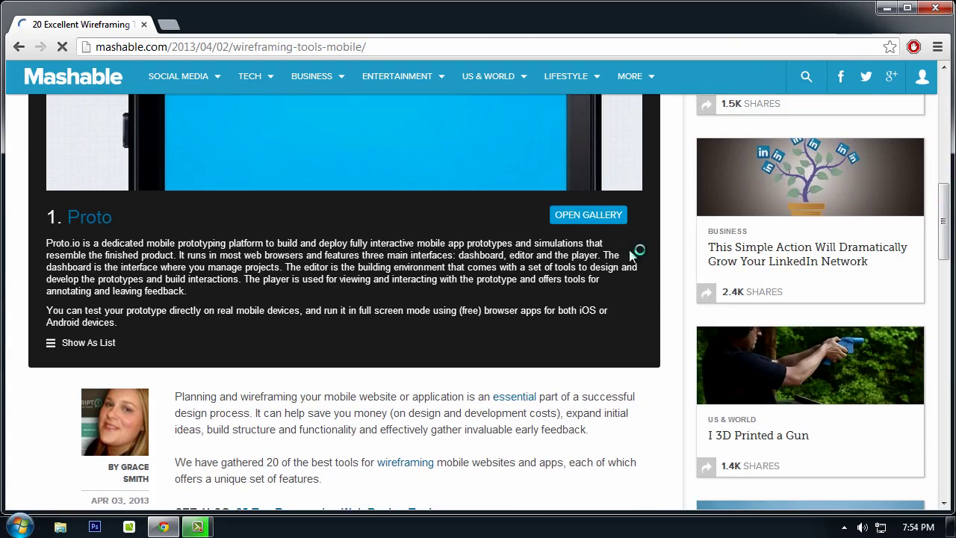
pyautogui.click(611, 210)
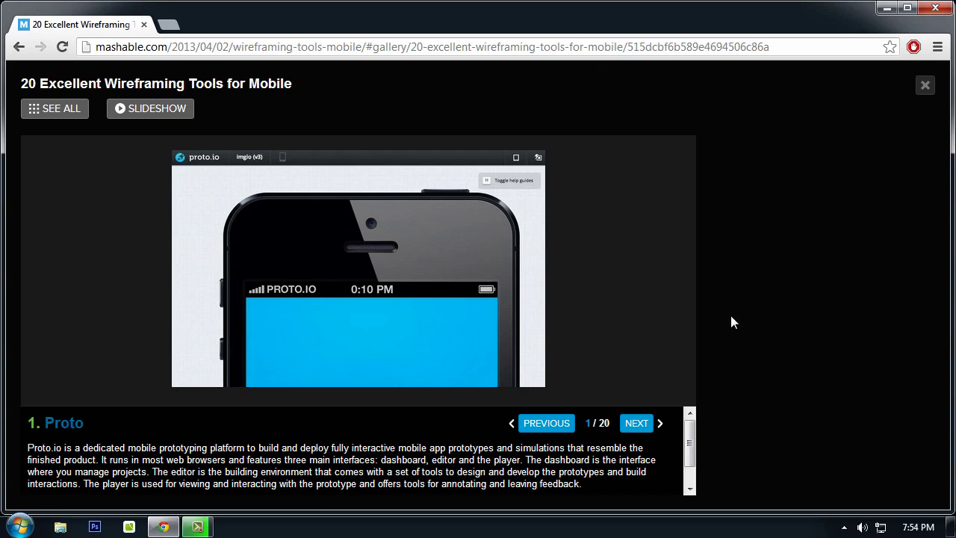
pyautogui.scroll(-2, 691, 446)
pyautogui.scroll(2, 691, 446)
pyautogui.click(636, 424)
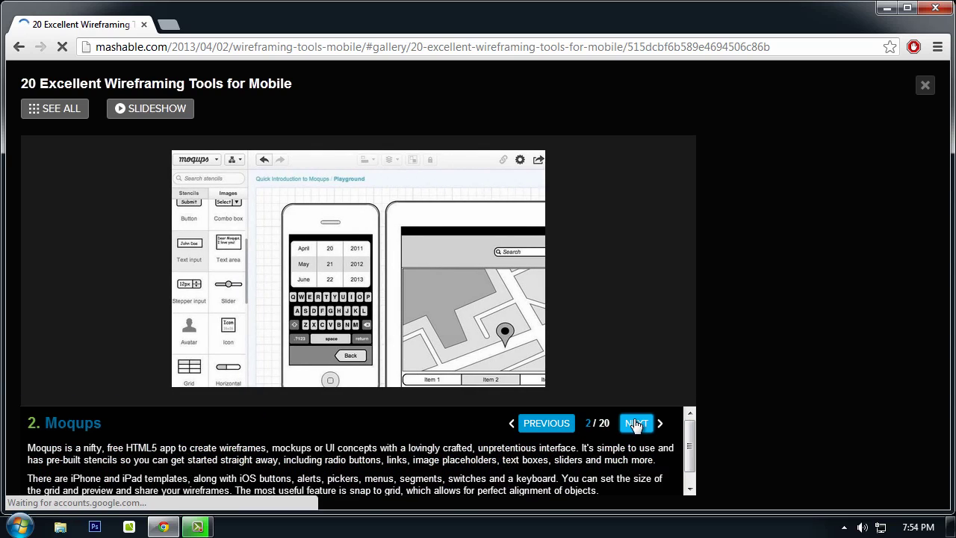
pyautogui.click(637, 423)
pyautogui.click(636, 423)
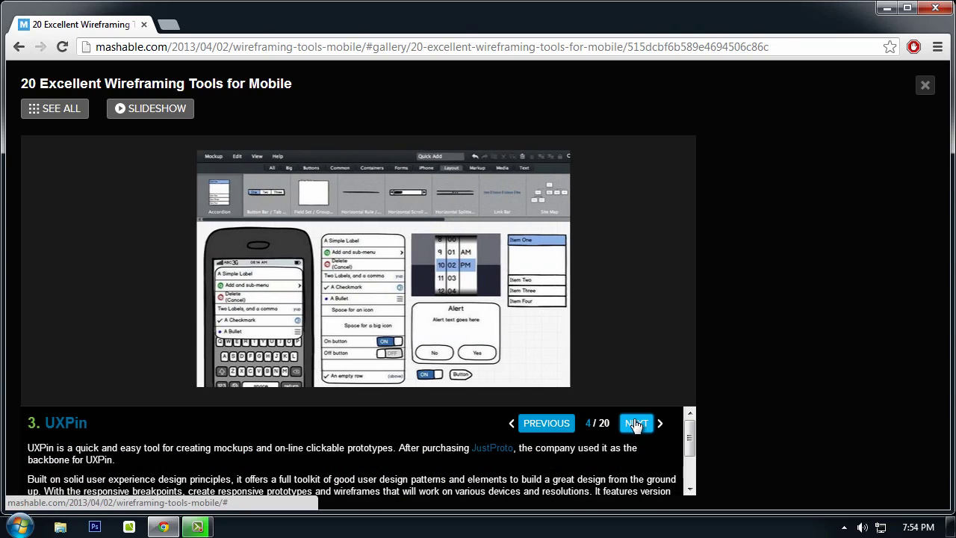
pyautogui.click(636, 424)
pyautogui.click(637, 424)
pyautogui.click(636, 423)
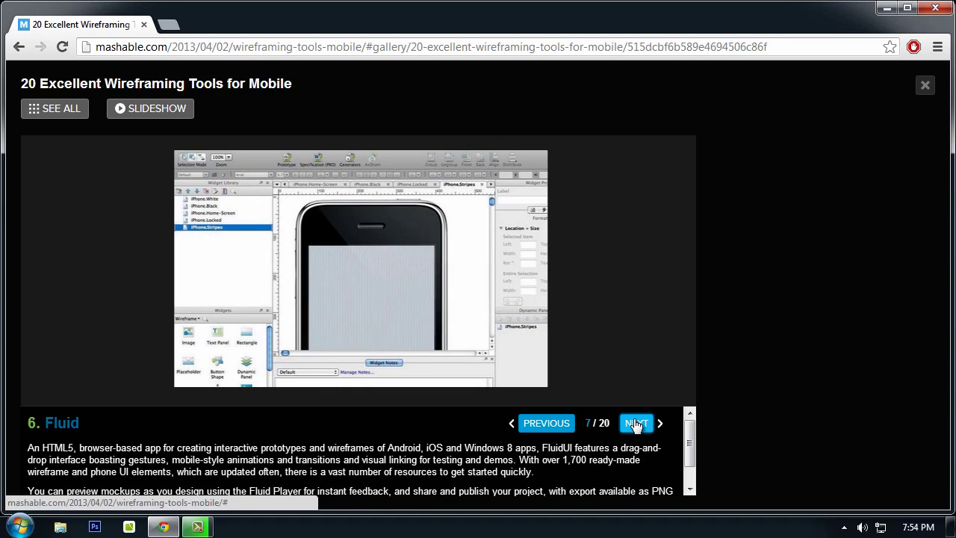
pyautogui.click(636, 423)
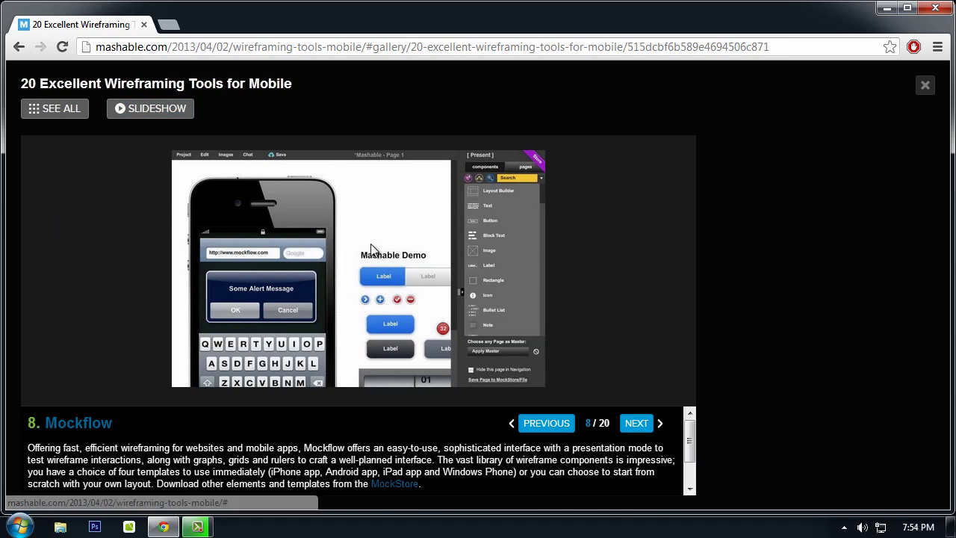
pyautogui.click(72, 433)
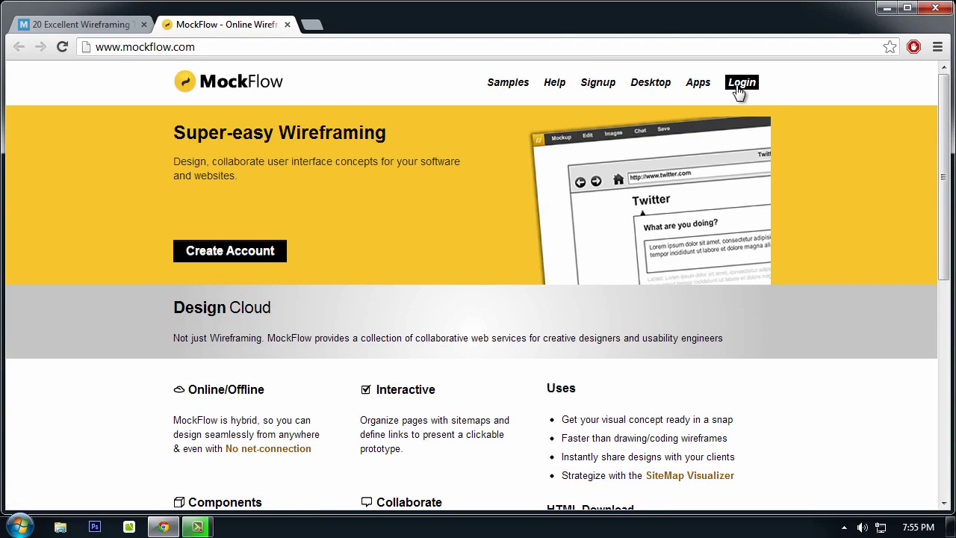
# Step: Open the MockFlow Wireframe app and try logging in with the saved account e-mail and password
pyautogui.moveTo(740, 91)
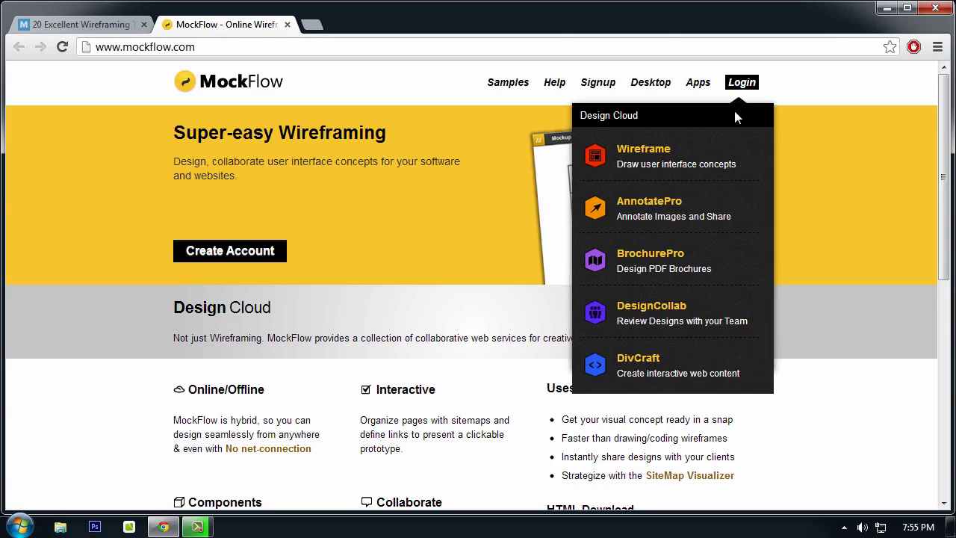
pyautogui.click(687, 154)
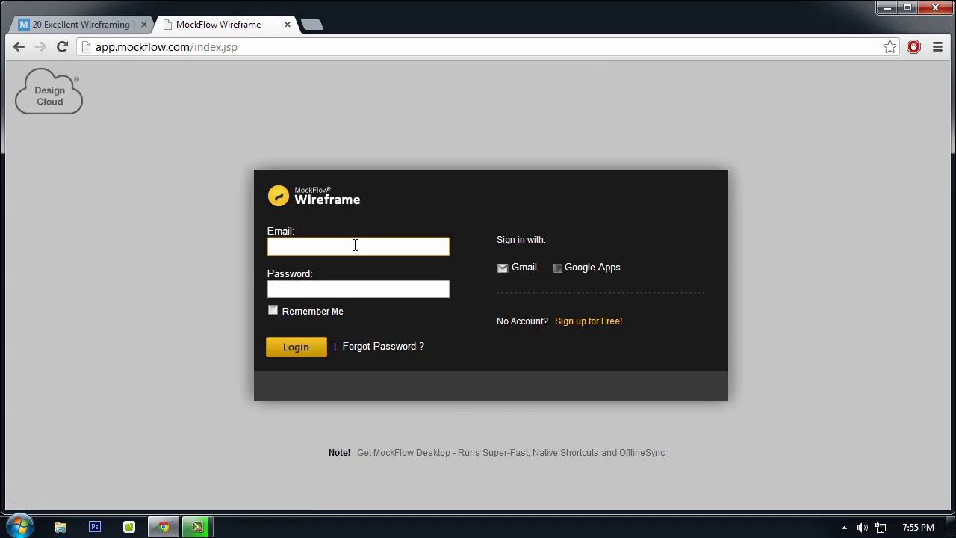
pyautogui.click(355, 245)
pyautogui.write('burns.m')
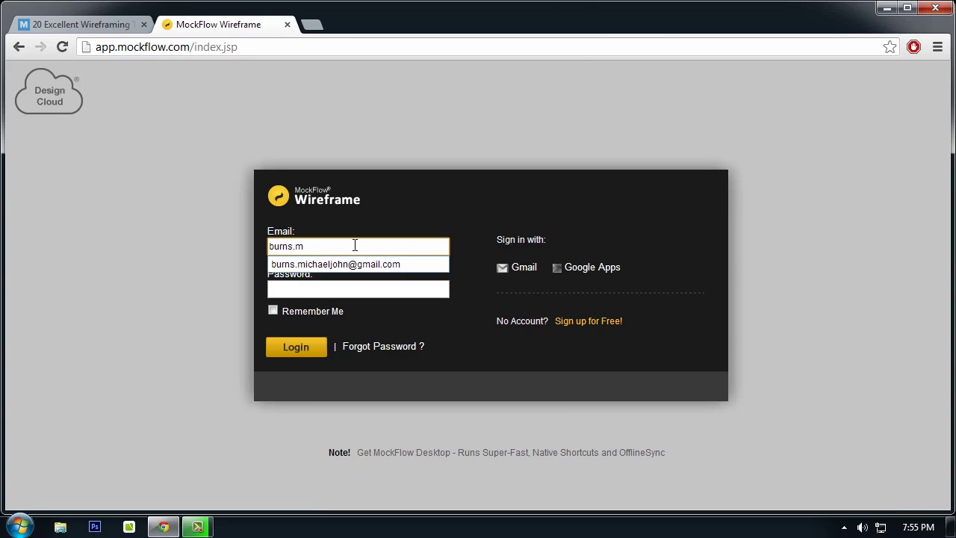
pyautogui.press('Down')
pyautogui.press('Return')
pyautogui.click(358, 282)
pyautogui.write('••••••')
pyautogui.press('Return')
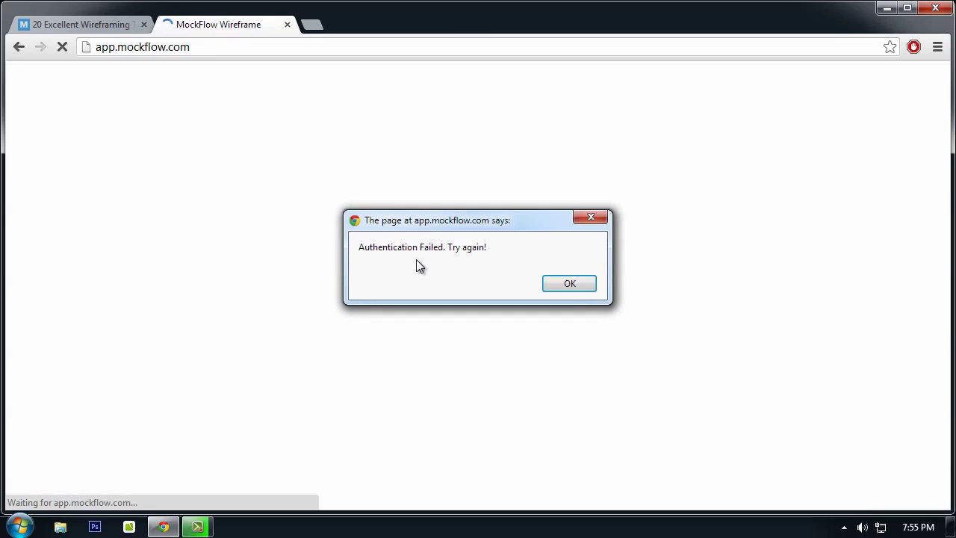
# Step: Dismiss the failed-login alert and sign in with the other account e-mail and the password
pyautogui.click(569, 283)
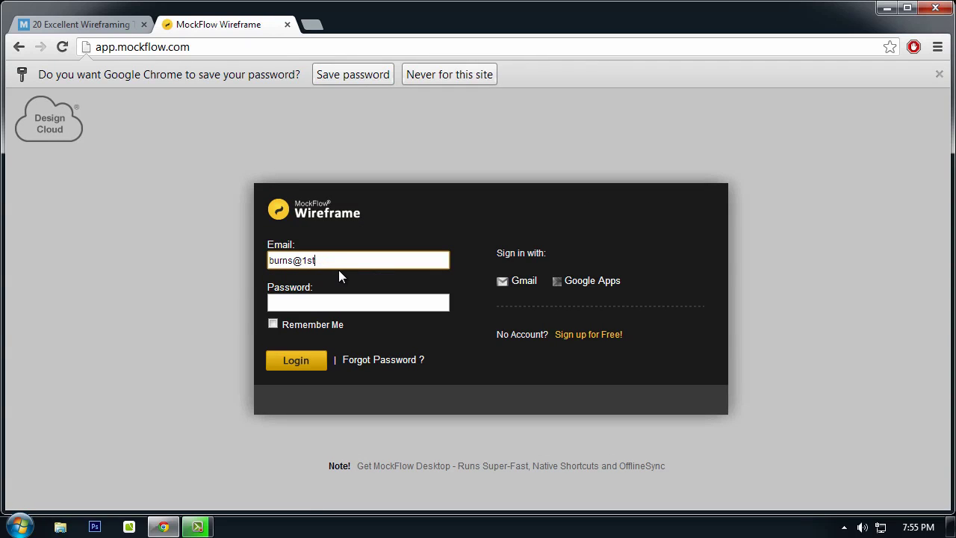
pyautogui.press('Tab')
pyautogui.write('••••••')
pyautogui.press('Return')
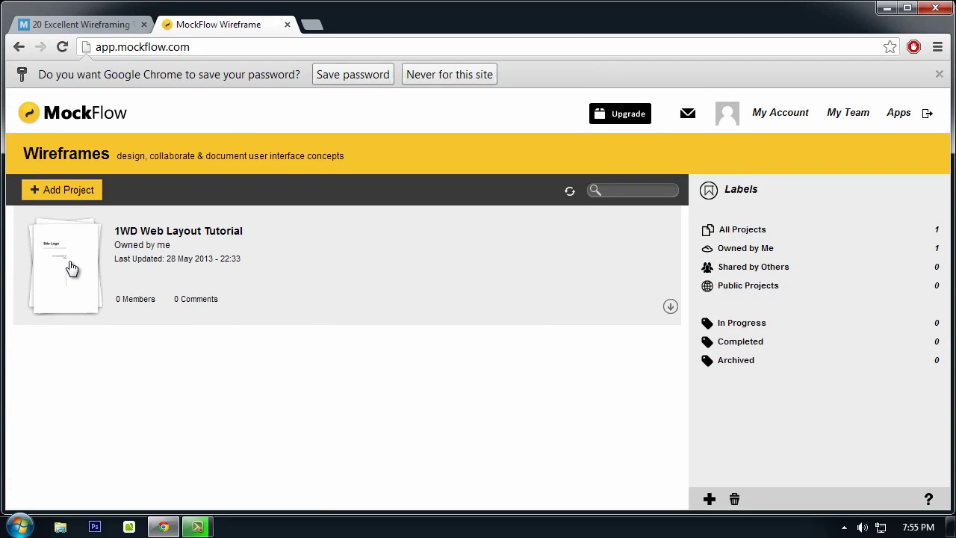
# Step: Save the login password, filter projects to Owned by Me, and open 1WD Web Layout Tutorial
pyautogui.click(370, 75)
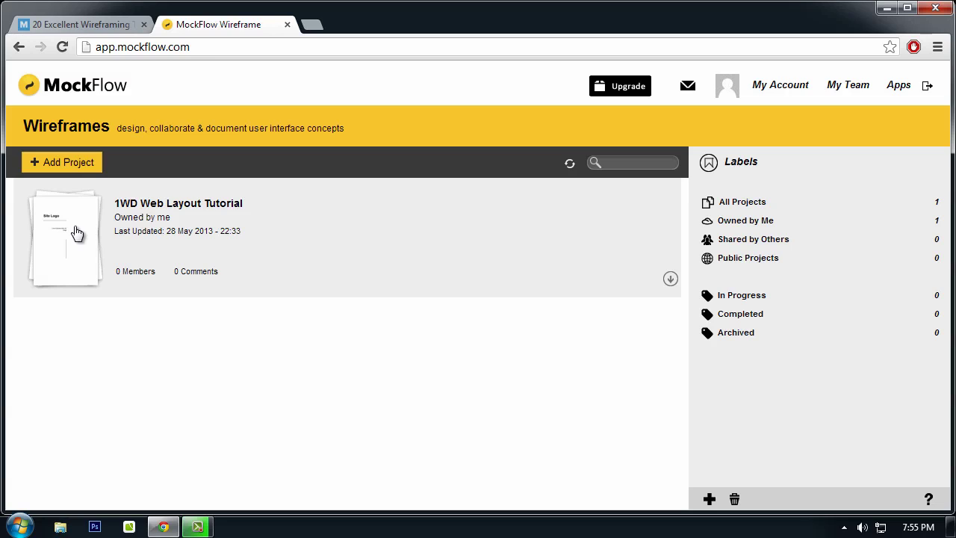
pyautogui.click(728, 203)
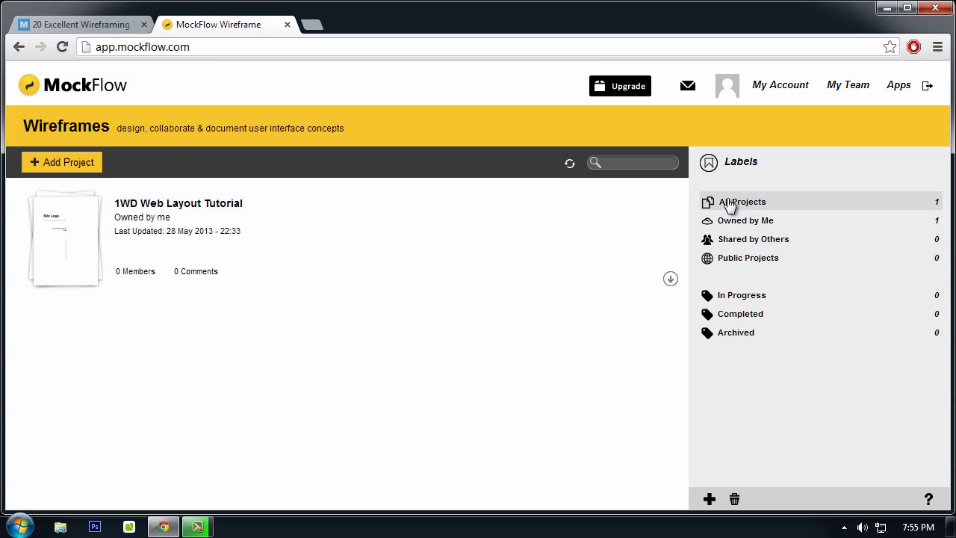
pyautogui.click(730, 226)
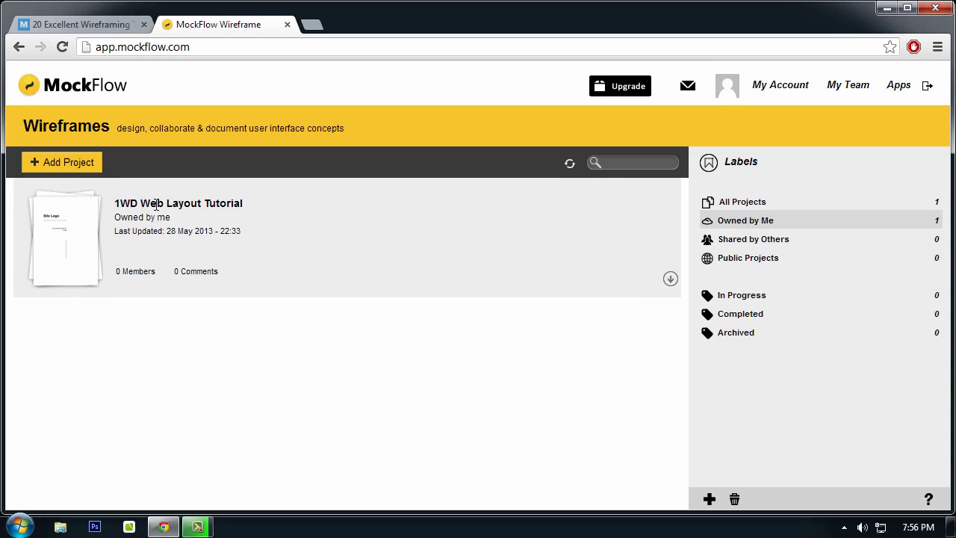
pyautogui.click(670, 278)
pyautogui.click(685, 295)
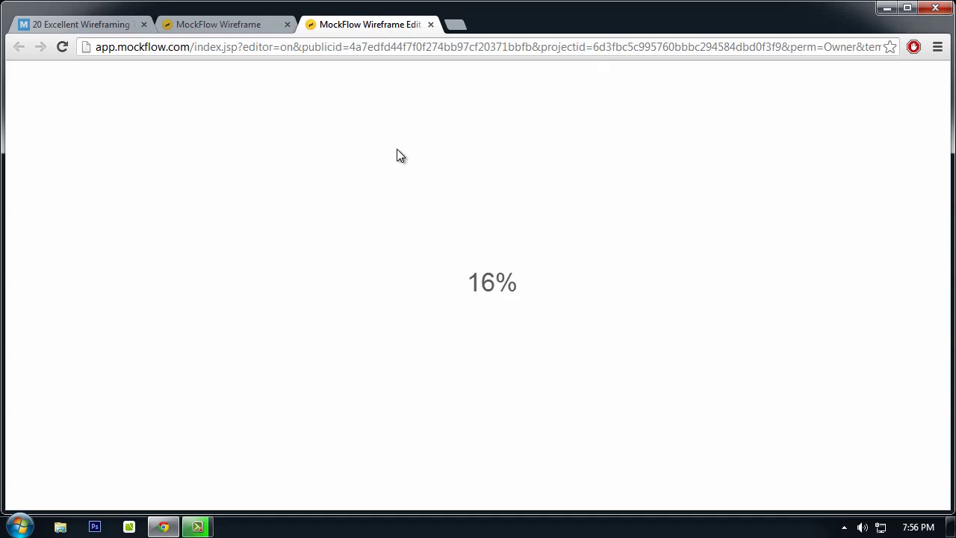
# Step: Return to the dashboard, toggle the project's options list, then switch to the loading editor tab
pyautogui.click(195, 24)
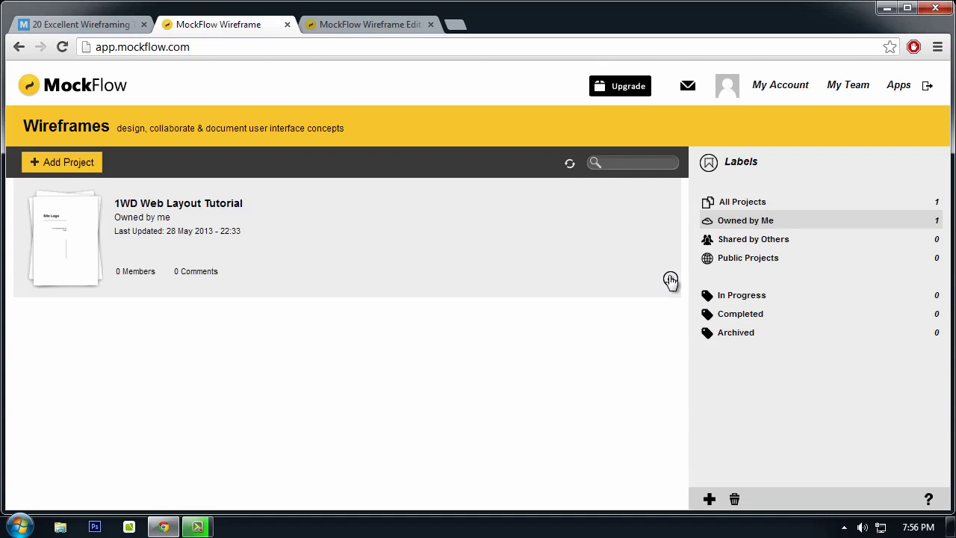
pyautogui.click(669, 279)
pyautogui.click(669, 282)
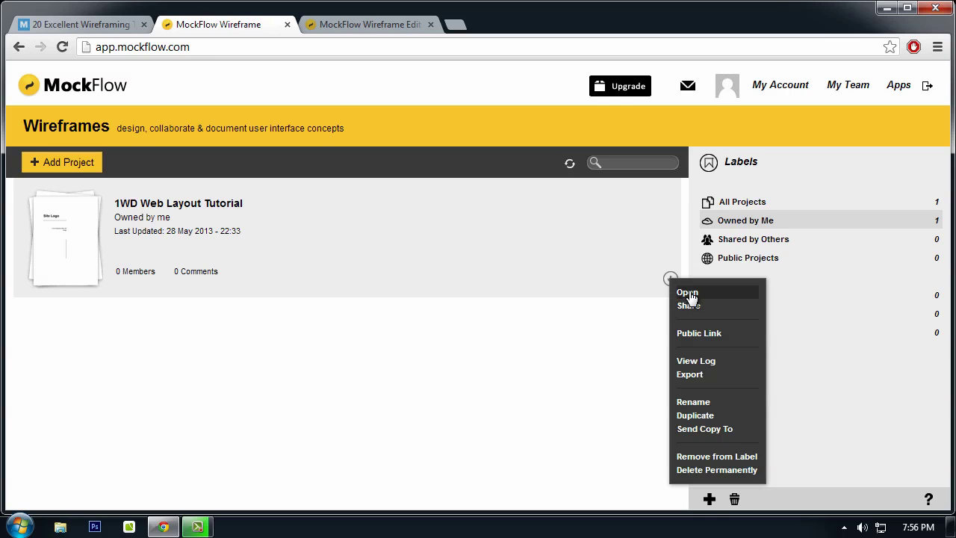
pyautogui.click(671, 280)
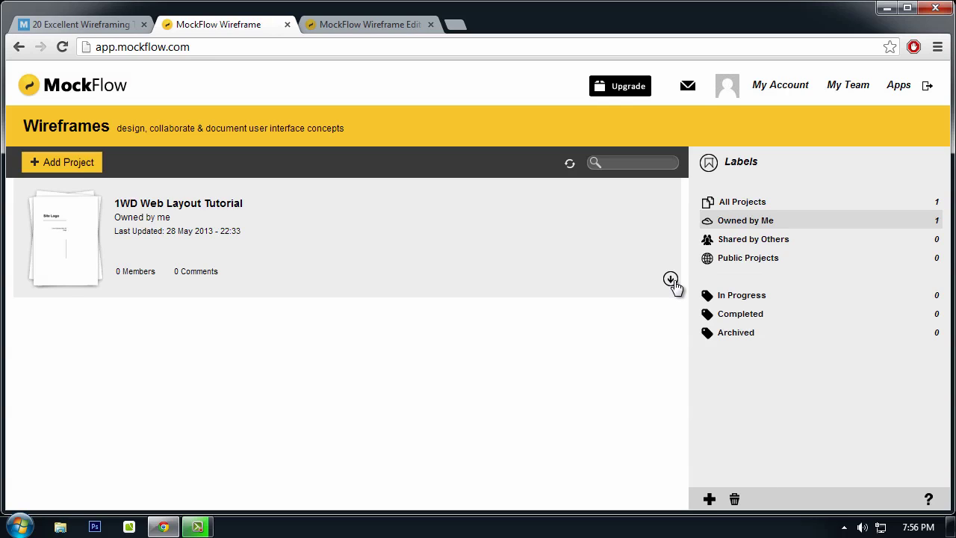
pyautogui.click(670, 279)
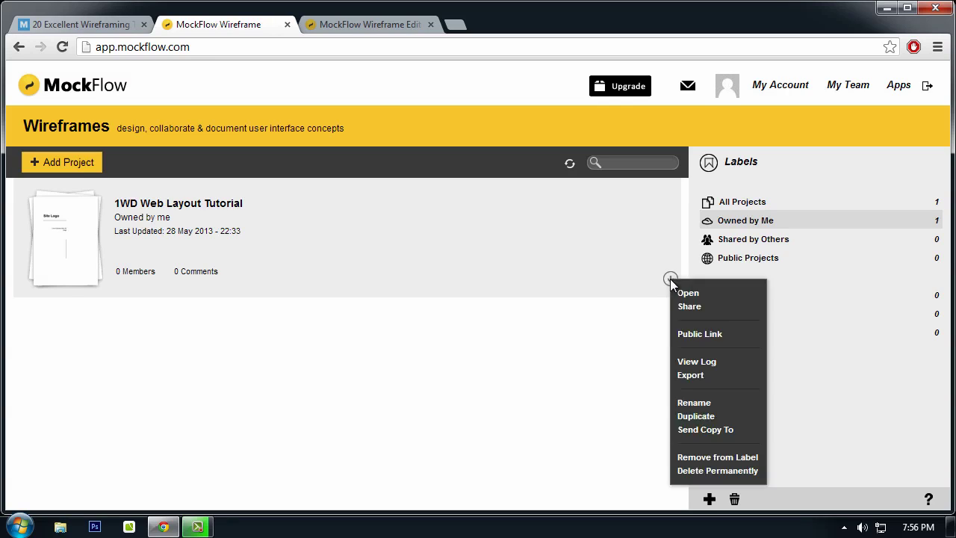
pyautogui.click(430, 61)
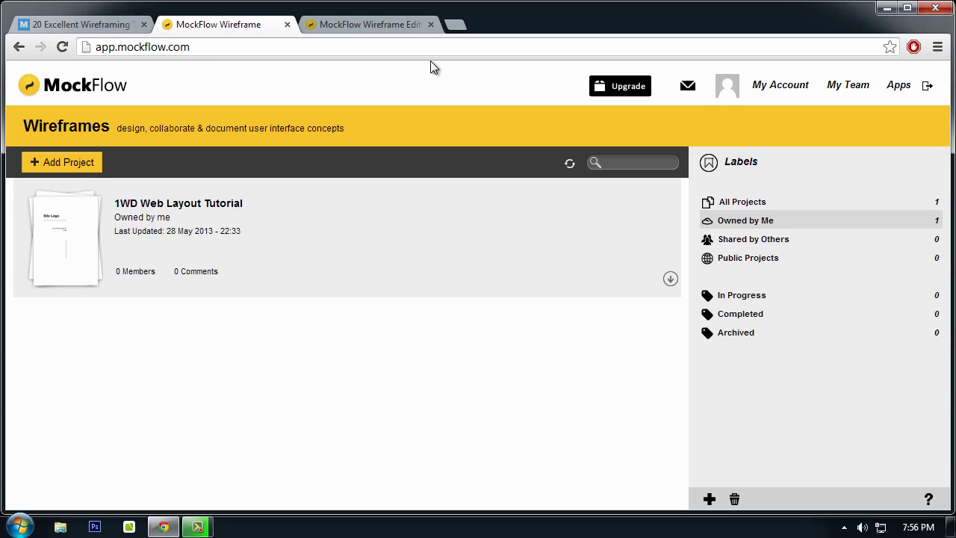
pyautogui.click(339, 24)
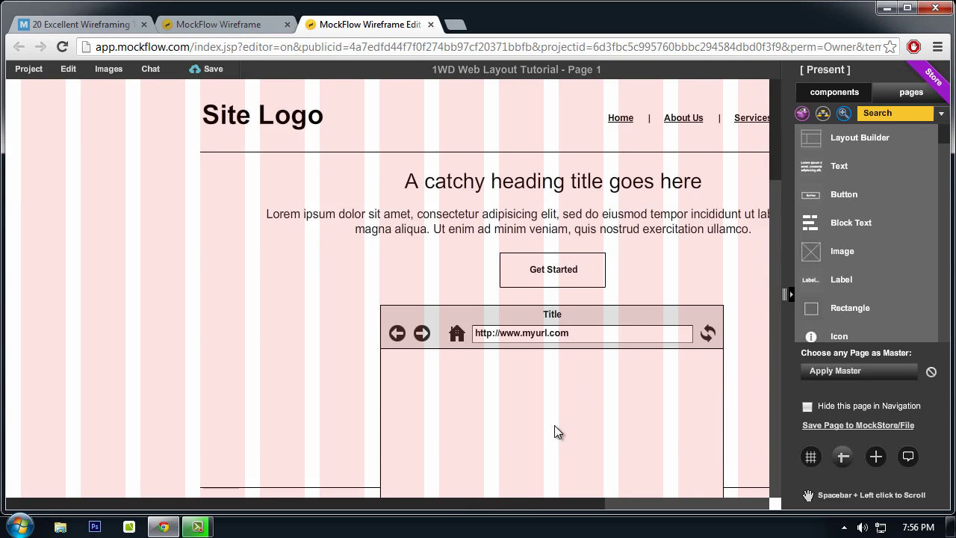
pyautogui.moveTo(581, 501); pyautogui.dragTo(713, 492)
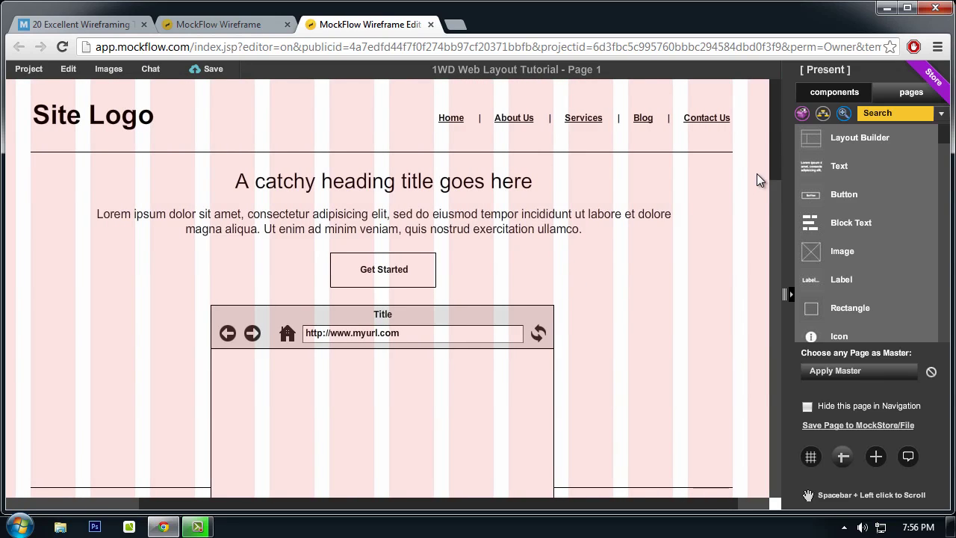
pyautogui.moveTo(775, 159); pyautogui.dragTo(799, 133)
pyautogui.scroll(-1, 761, 240)
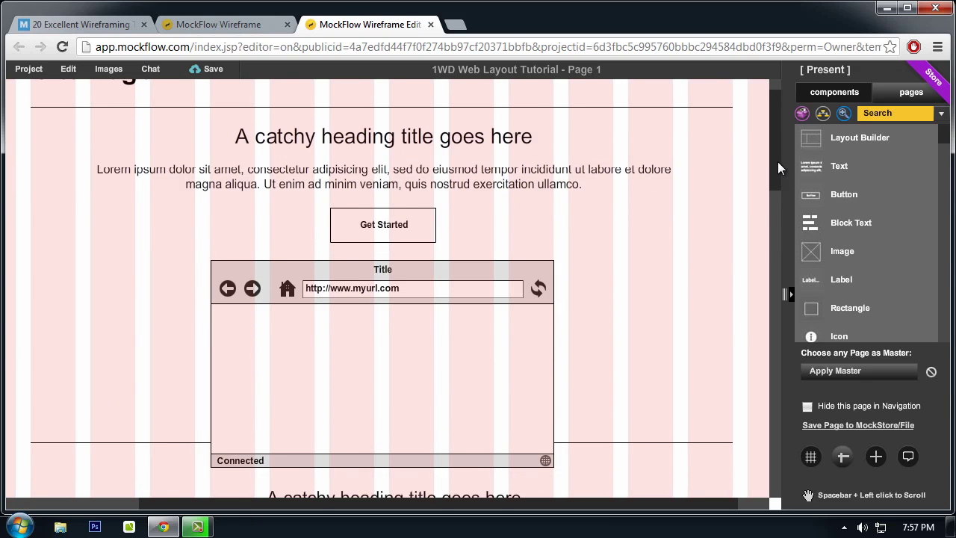
pyautogui.moveTo(777, 159); pyautogui.dragTo(797, 122)
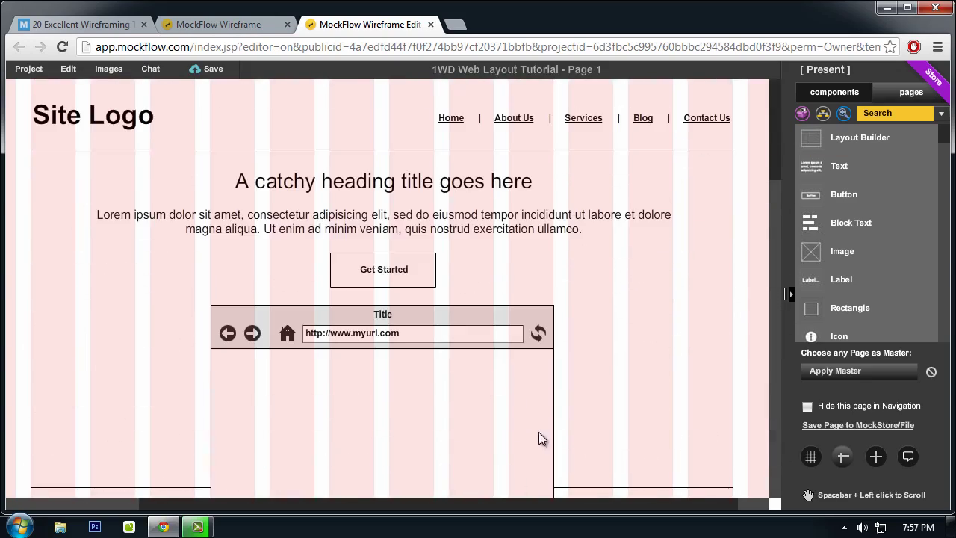
pyautogui.moveTo(421, 500)
pyautogui.mouseDown()
pyautogui.moveTo(435, 501)
pyautogui.moveTo(415, 500)
pyautogui.mouseUp()
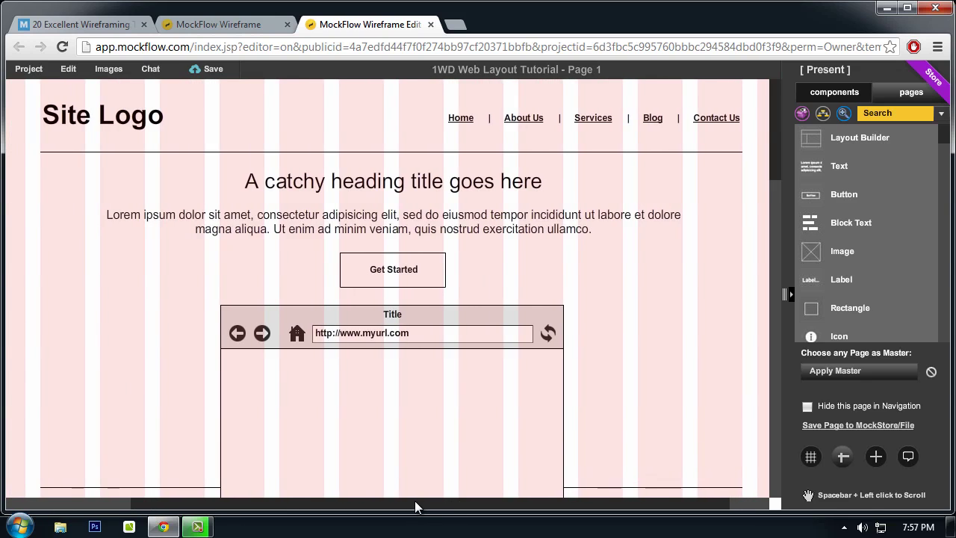
pyautogui.scroll(-1, 775, 153)
pyautogui.scroll(1, 780, 134)
pyautogui.scroll(-1, 100, 139)
pyautogui.scroll(-1, 97, 138)
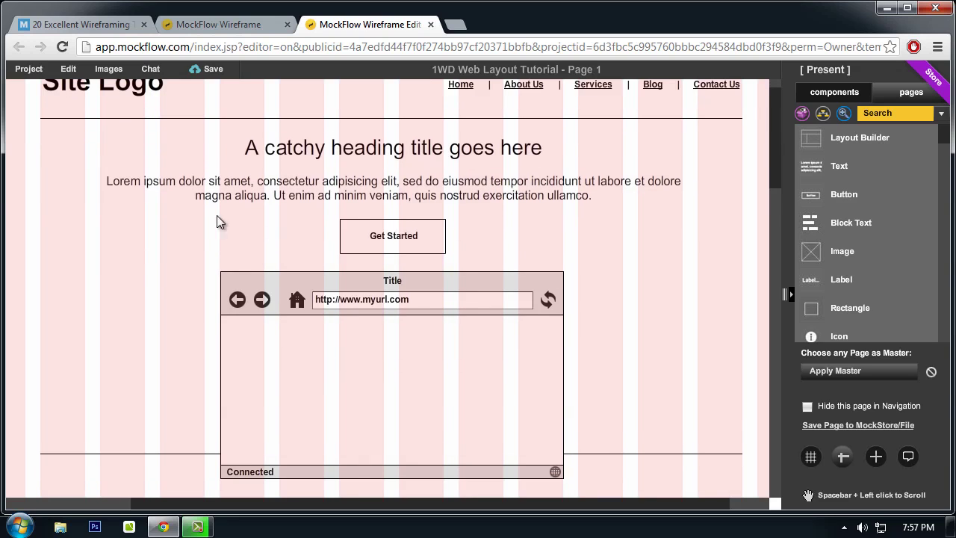
pyautogui.scroll(1, 362, 335)
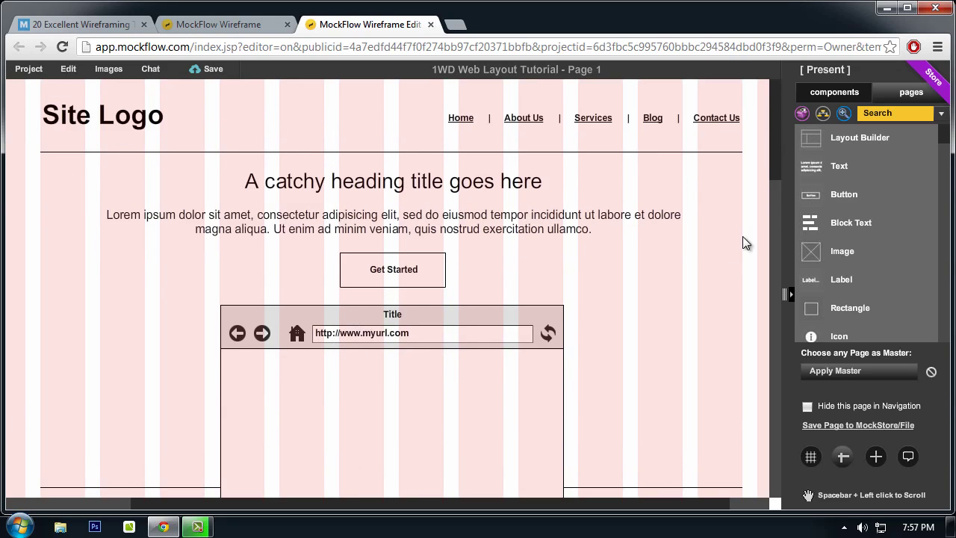
pyautogui.scroll(-1, 710, 397)
pyautogui.scroll(1, 634, 247)
pyautogui.click(121, 116)
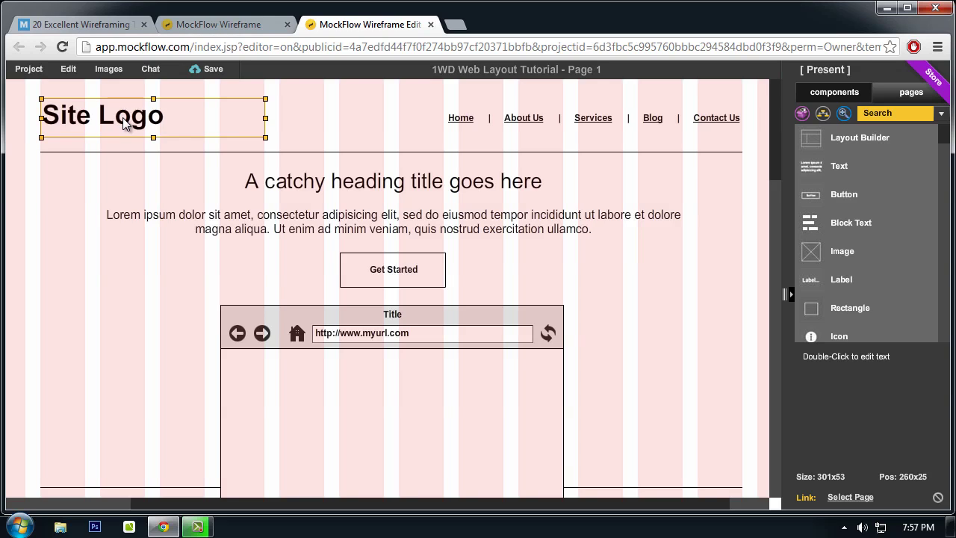
pyautogui.click(482, 127)
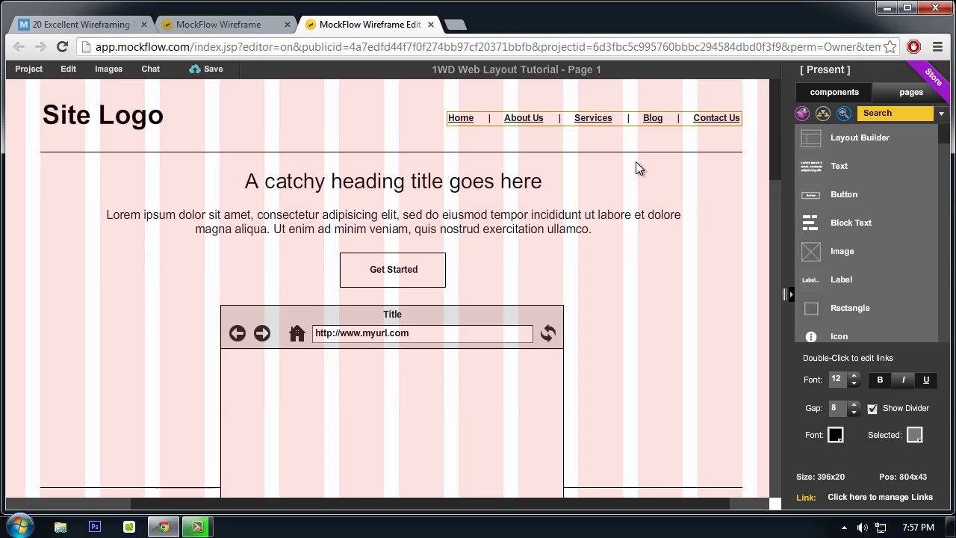
pyautogui.scroll(-1, 635, 164)
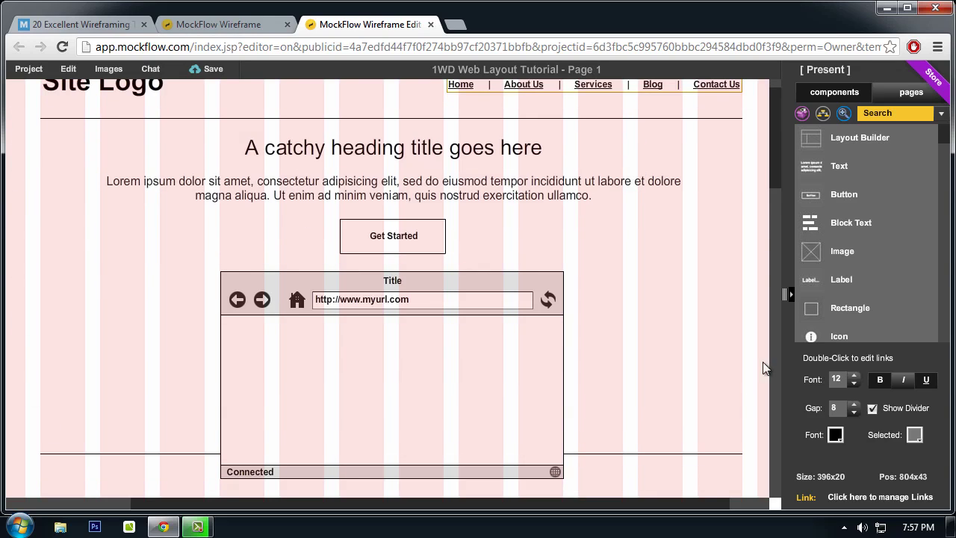
pyautogui.scroll(-1, 184, 275)
pyautogui.scroll(1, 184, 222)
pyautogui.click(356, 151)
pyautogui.click(527, 195)
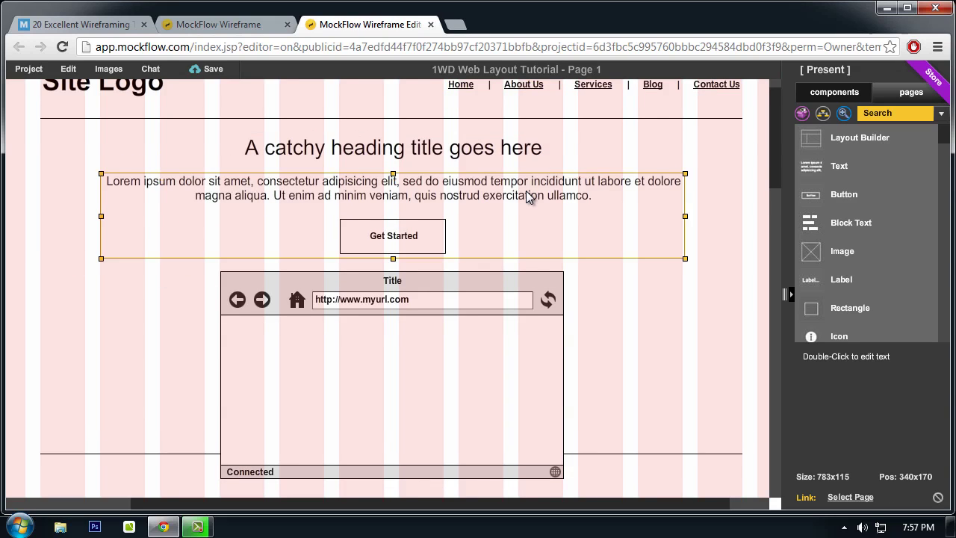
pyautogui.click(667, 317)
pyautogui.click(408, 246)
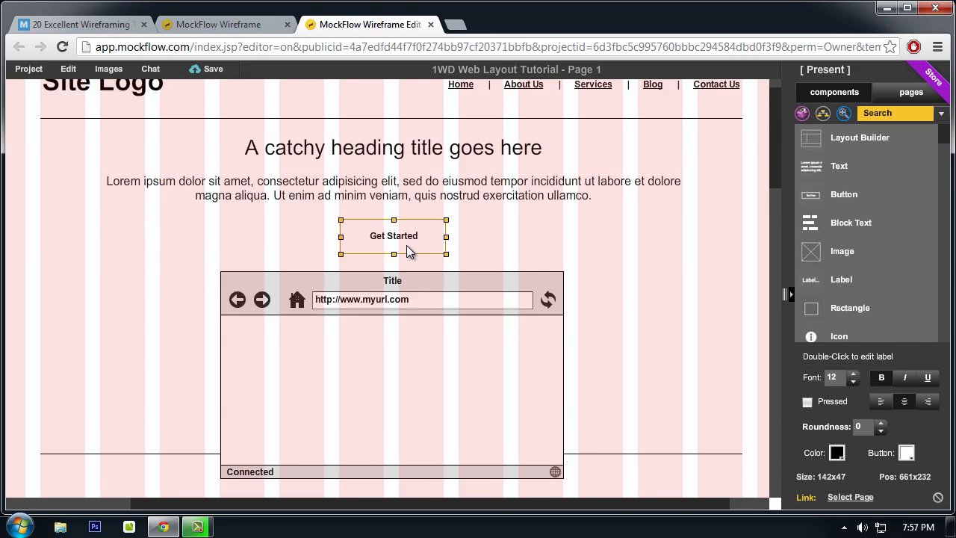
pyautogui.scroll(-1, 603, 346)
pyautogui.click(484, 329)
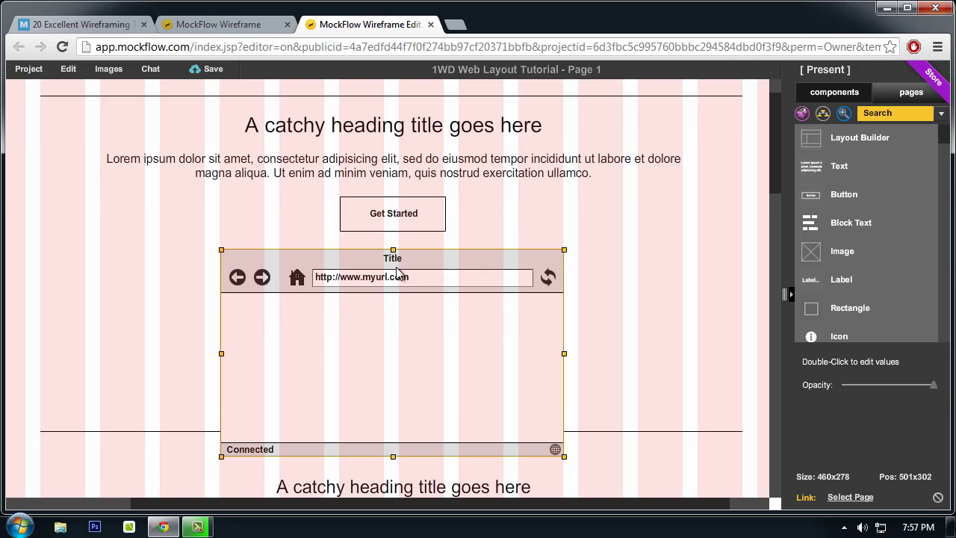
pyautogui.scroll(-1, 457, 331)
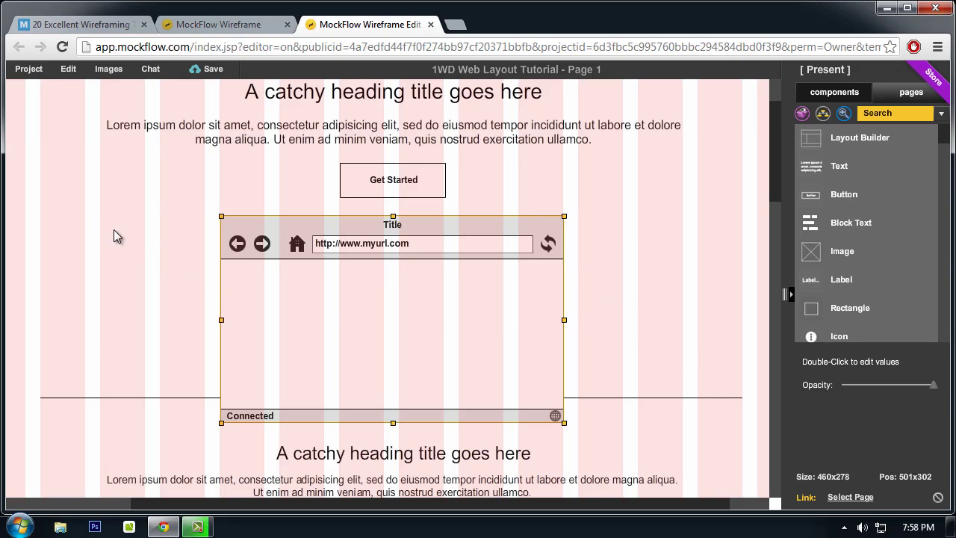
pyautogui.scroll(-3, 548, 306)
pyautogui.moveTo(777, 210); pyautogui.dragTo(771, 247)
pyautogui.scroll(3, 602, 250)
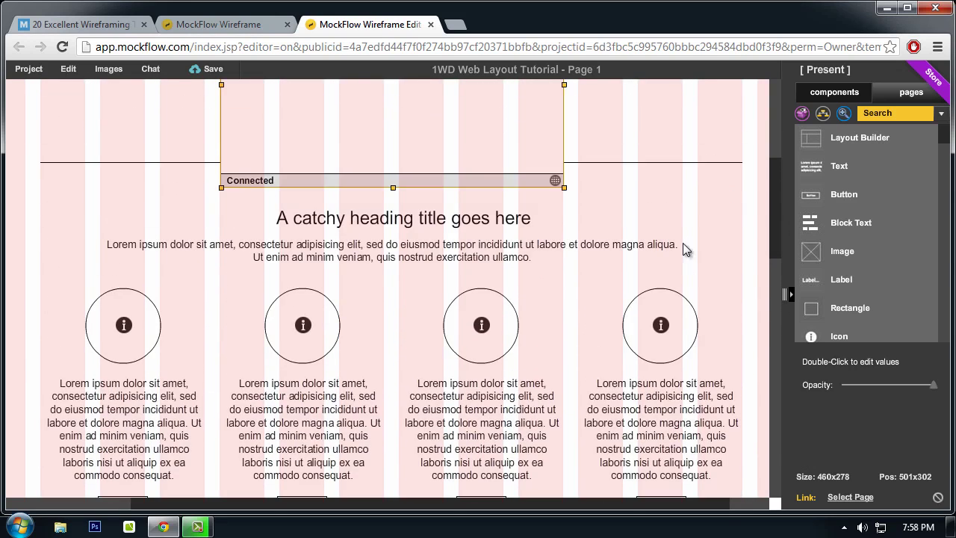
pyautogui.click(478, 261)
pyautogui.click(404, 221)
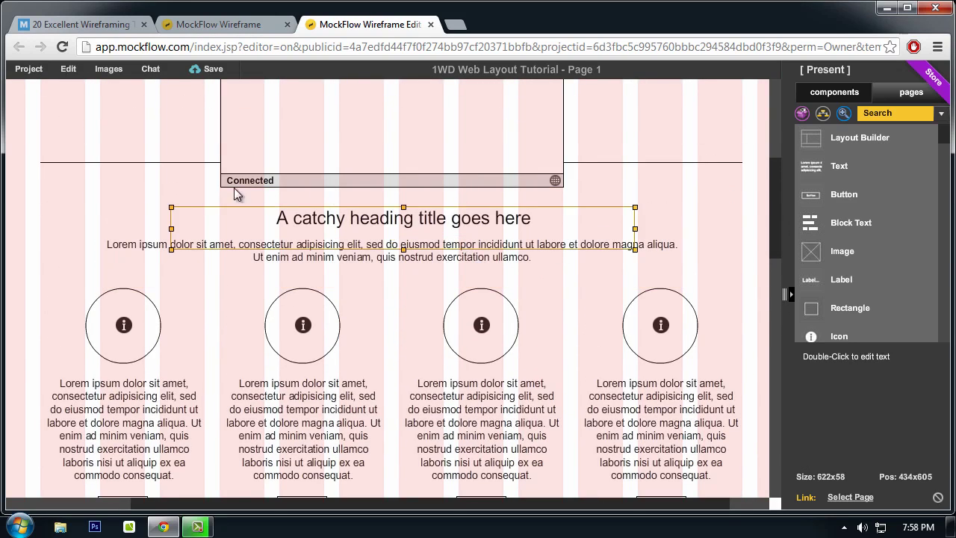
pyautogui.click(418, 260)
pyautogui.click(363, 232)
pyautogui.scroll(-1, 389, 216)
pyautogui.click(142, 224)
pyautogui.scroll(-2, 97, 228)
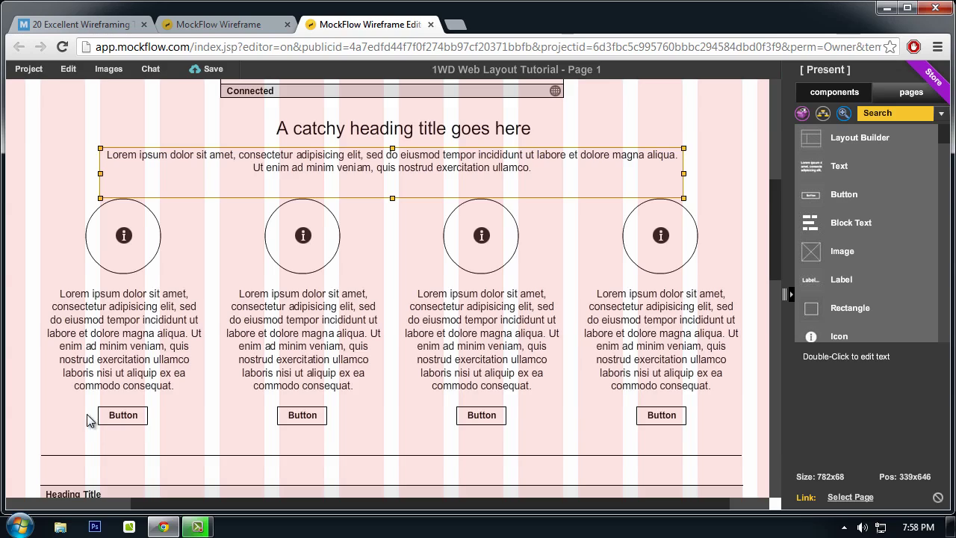
pyautogui.click(31, 418)
pyautogui.click(105, 300)
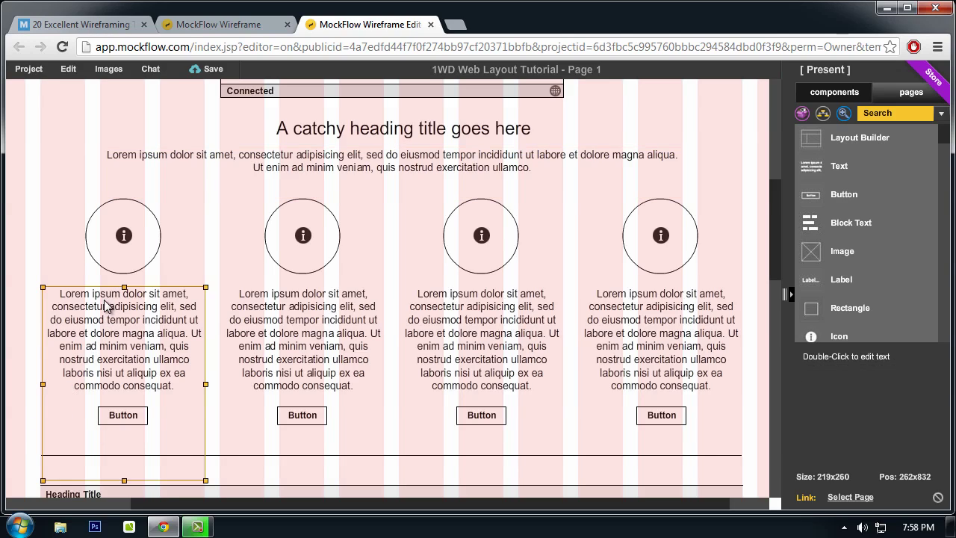
pyautogui.click(112, 264)
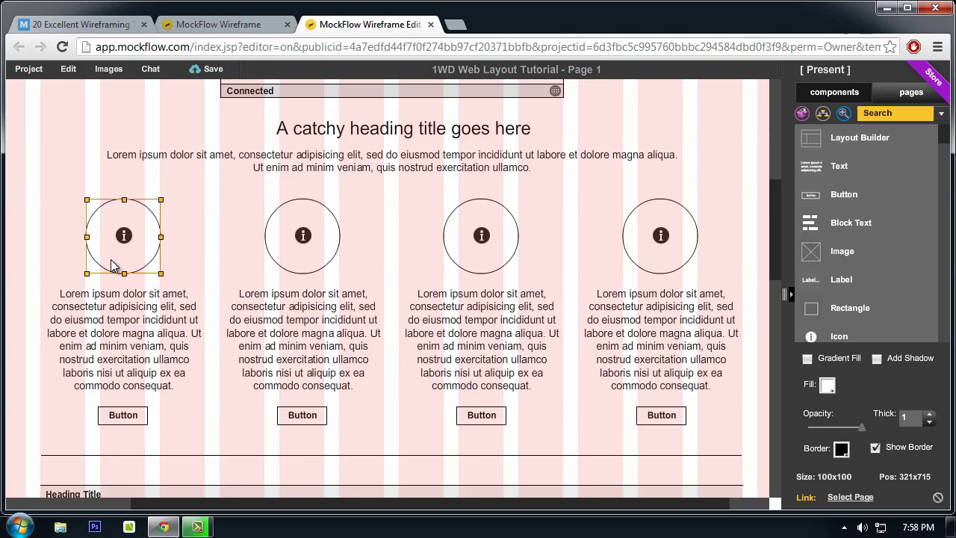
pyautogui.click(124, 309)
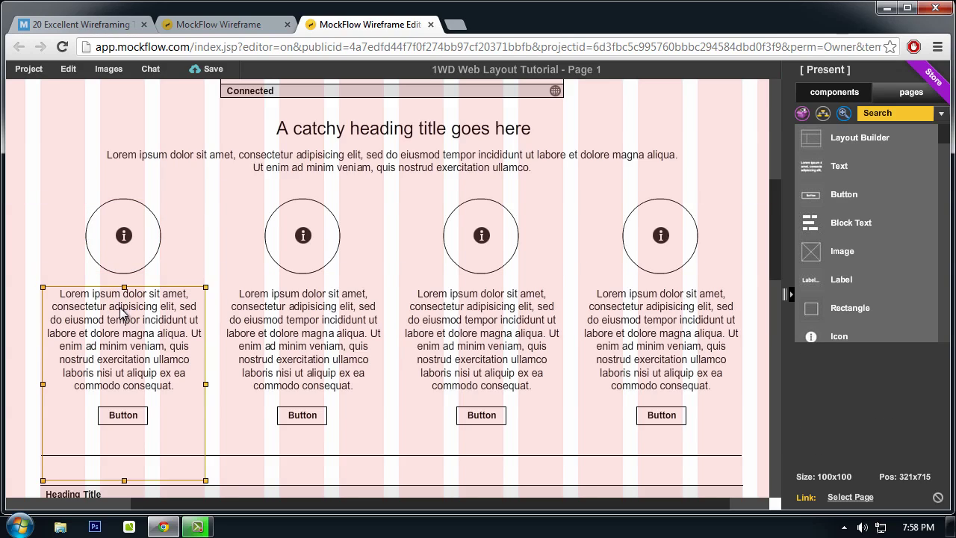
pyautogui.click(284, 236)
pyautogui.click(321, 317)
pyautogui.click(482, 236)
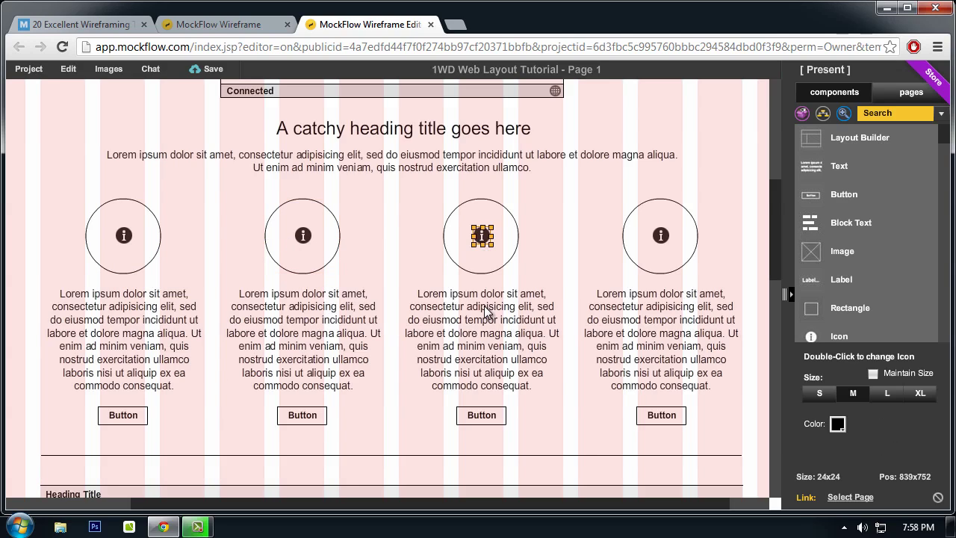
pyautogui.click(485, 312)
pyautogui.click(486, 266)
pyautogui.click(484, 292)
pyautogui.click(648, 267)
pyautogui.click(636, 318)
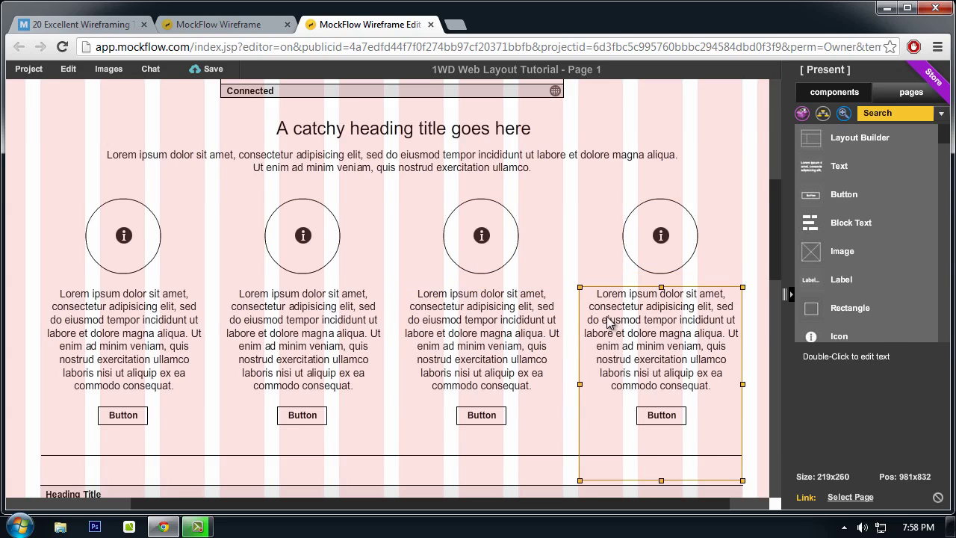
pyautogui.scroll(-1, 605, 322)
pyautogui.scroll(-4, 605, 323)
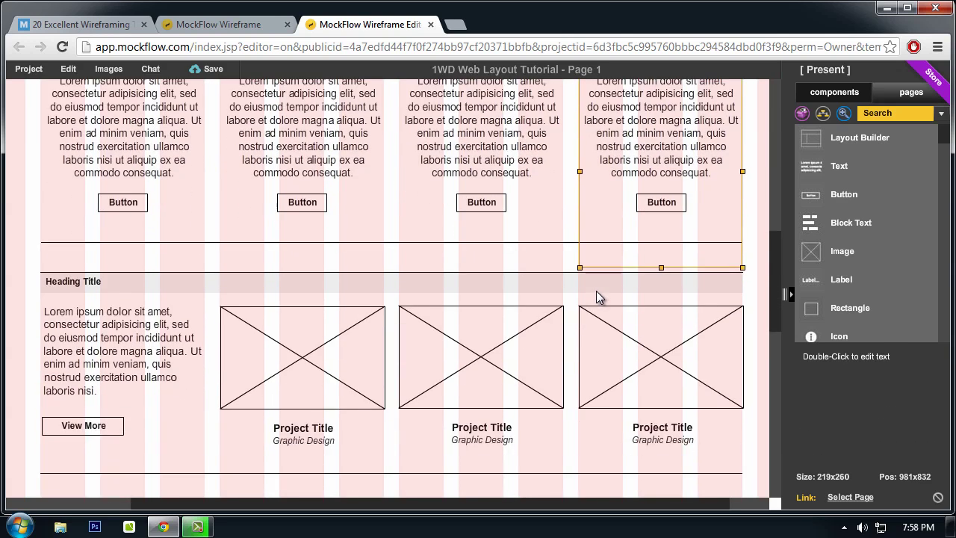
pyautogui.scroll(-3, 269, 305)
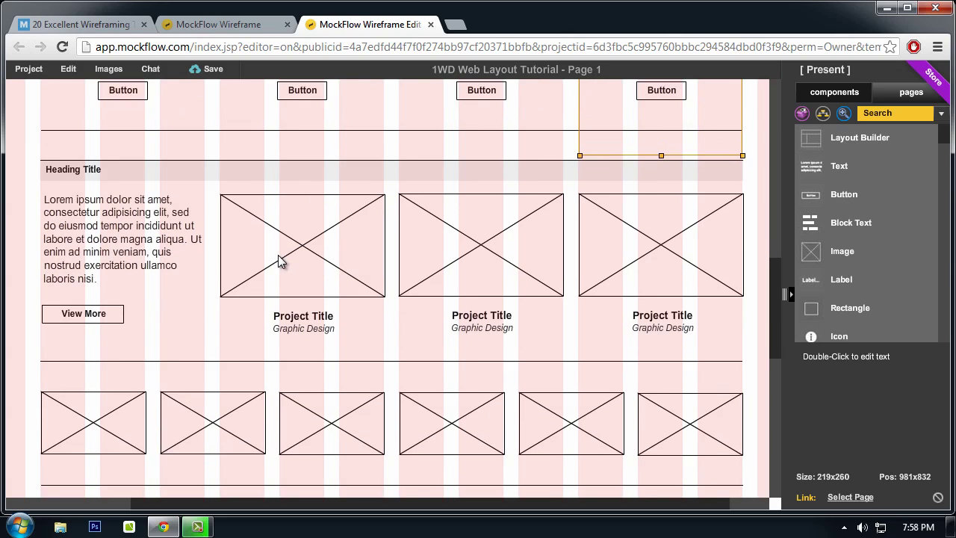
pyautogui.click(161, 173)
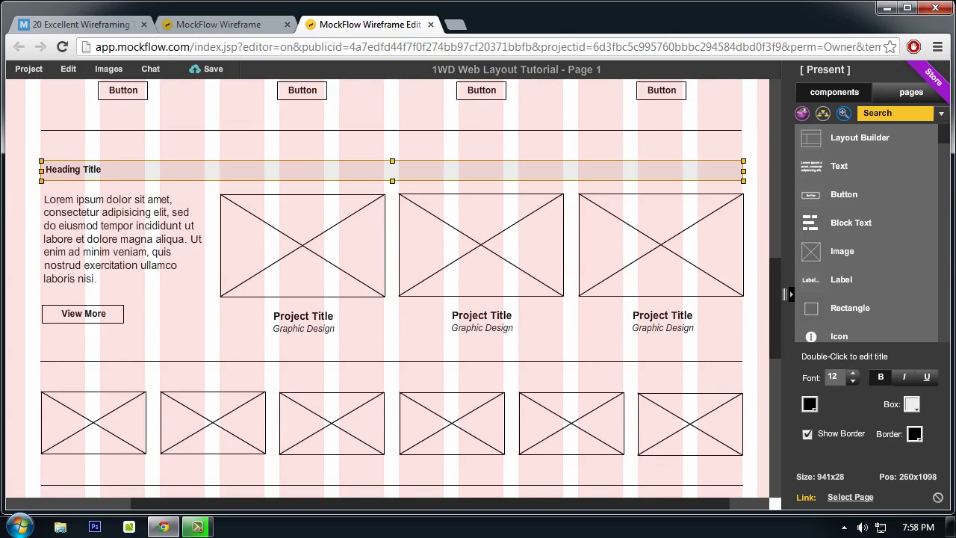
pyautogui.scroll(-1, 63, 213)
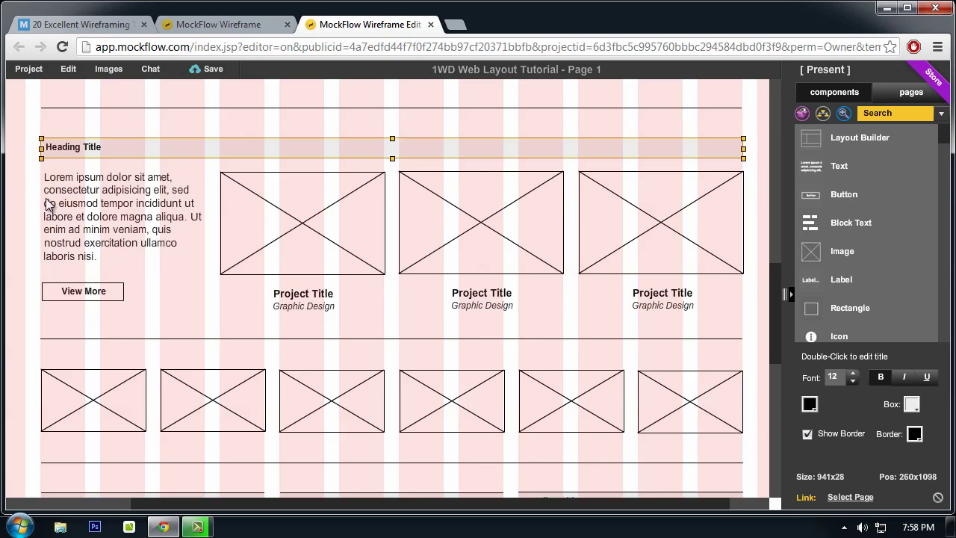
pyautogui.scroll(-3, 64, 257)
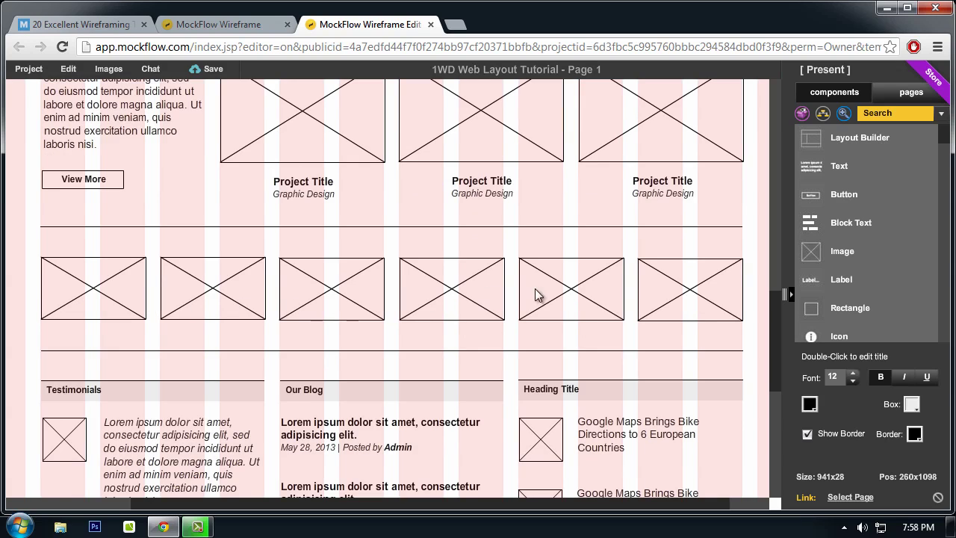
pyautogui.scroll(-4, 64, 344)
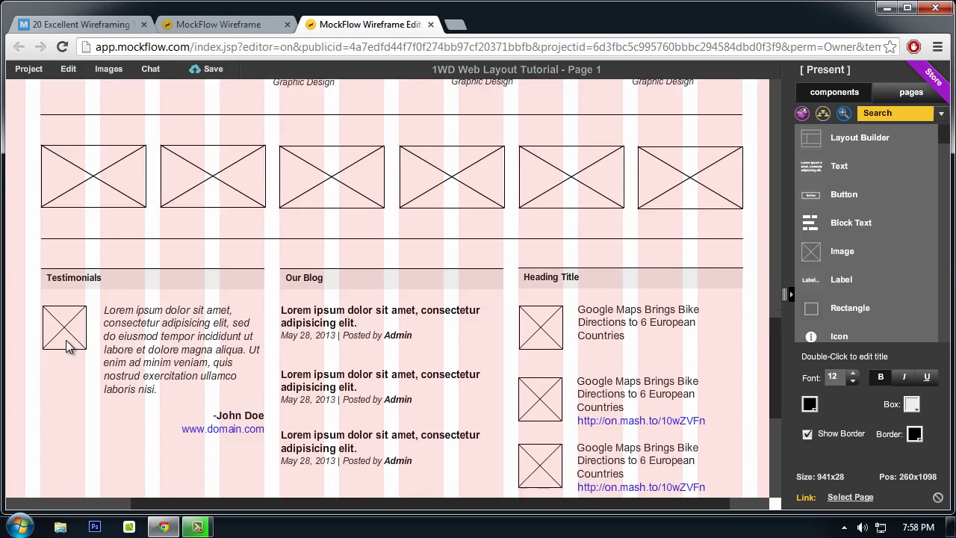
pyautogui.scroll(-2, 752, 248)
pyautogui.scroll(-1, 463, 270)
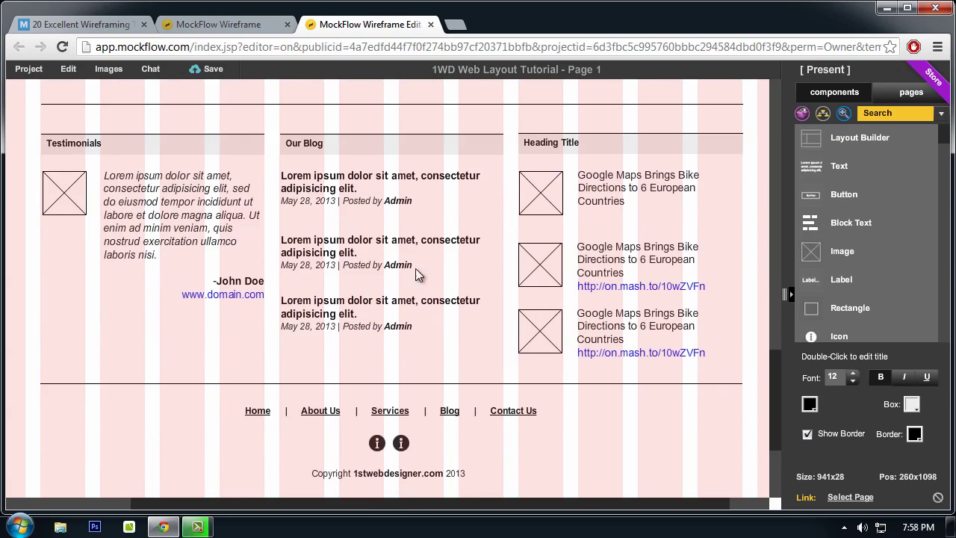
pyautogui.scroll(1, 169, 216)
pyautogui.scroll(-1, 45, 202)
# Step: Replace the third column's 'Heading Title' header text with 'Latest Tweets'
pyautogui.click(161, 193)
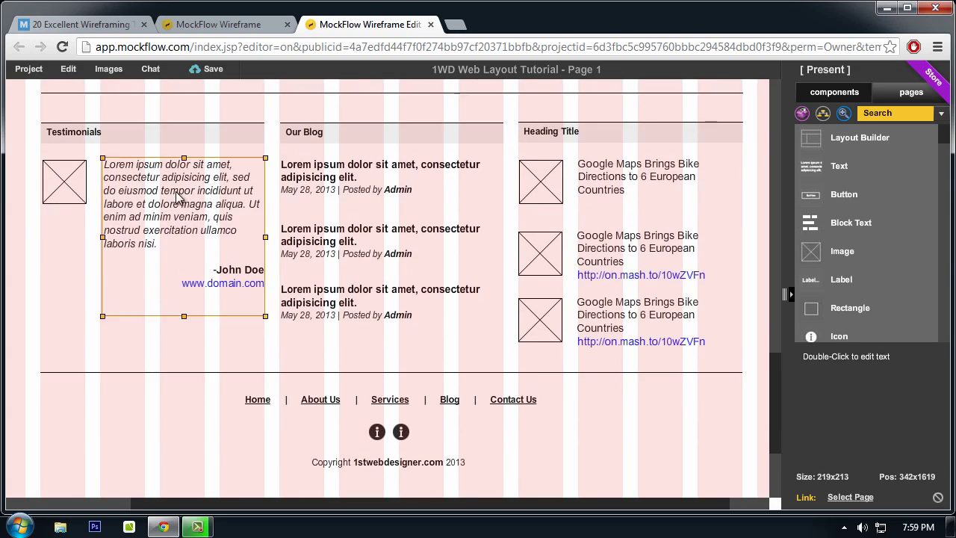
pyautogui.click(210, 147)
pyautogui.click(342, 129)
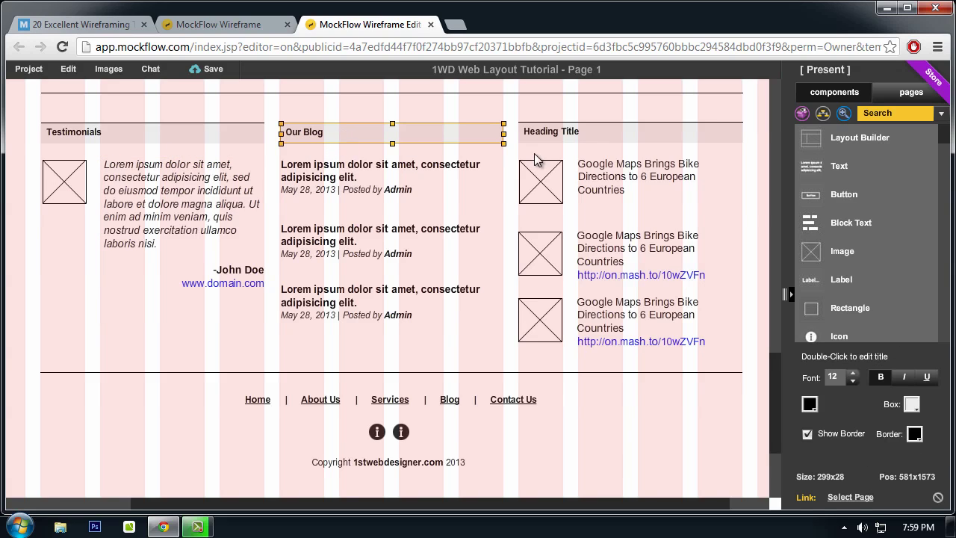
pyautogui.click(577, 138)
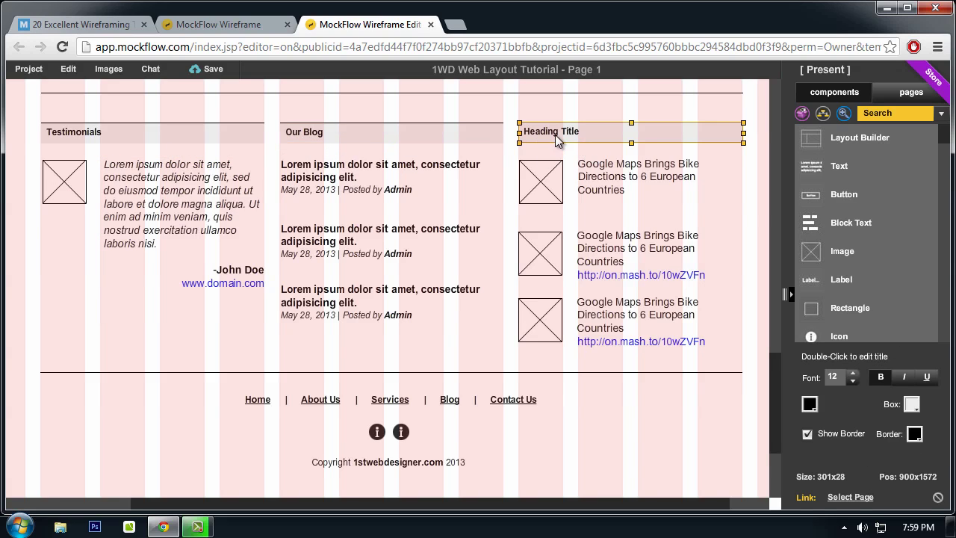
pyautogui.doubleClick(555, 133)
pyautogui.moveTo(512, 130); pyautogui.dragTo(55, 115)
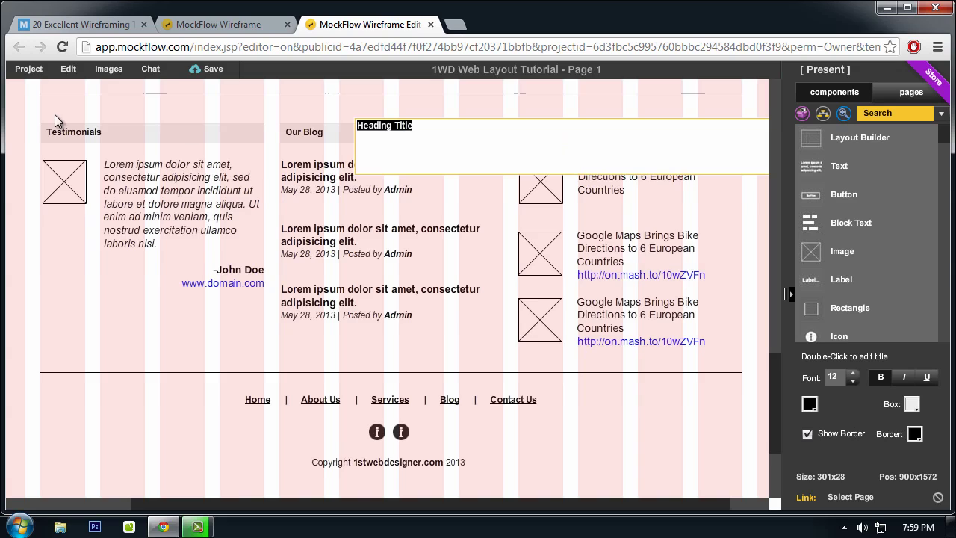
pyautogui.write('L')
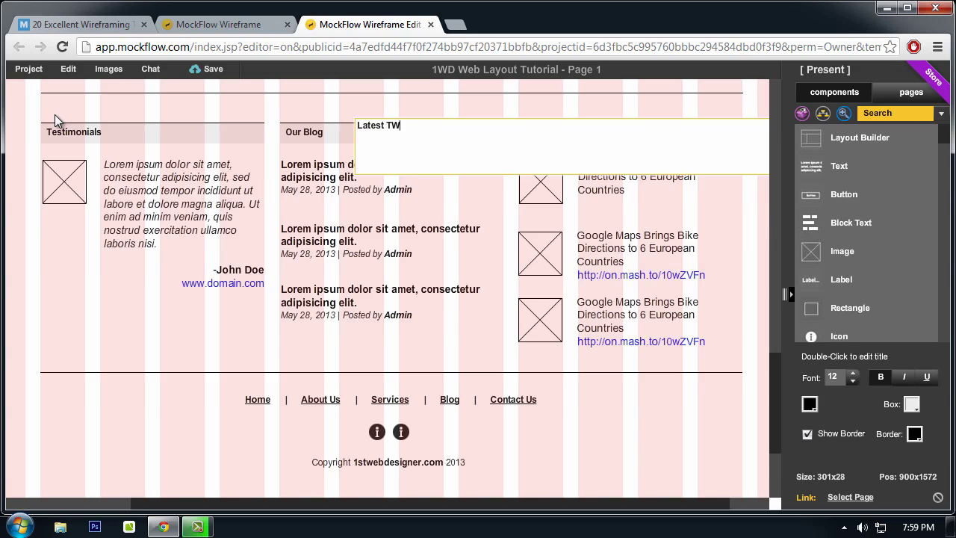
pyautogui.write('atest Teets')
pyautogui.click(22, 372)
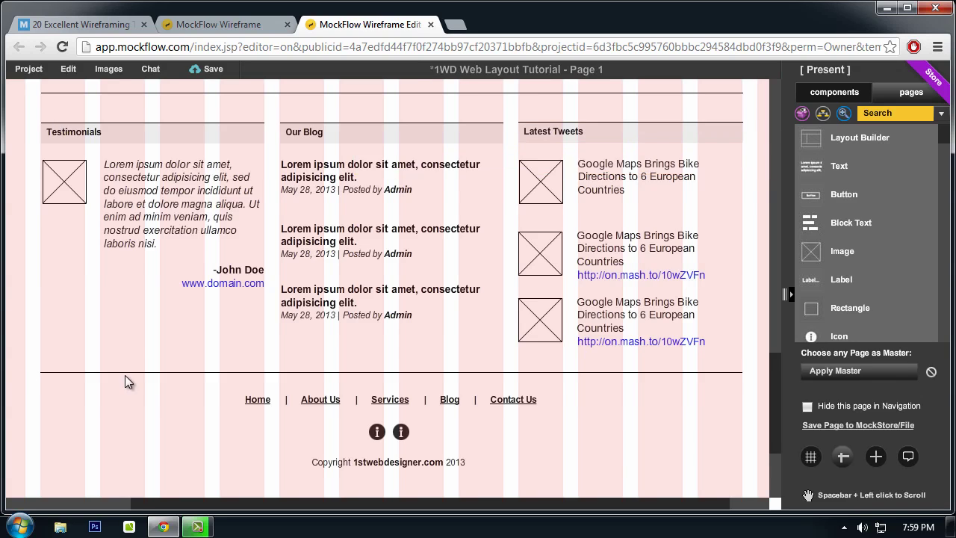
# Step: Check the footer links, info icons and copyright line, then scroll back up the finished wireframe
pyautogui.scroll(-1, 381, 329)
pyautogui.scroll(1, 533, 367)
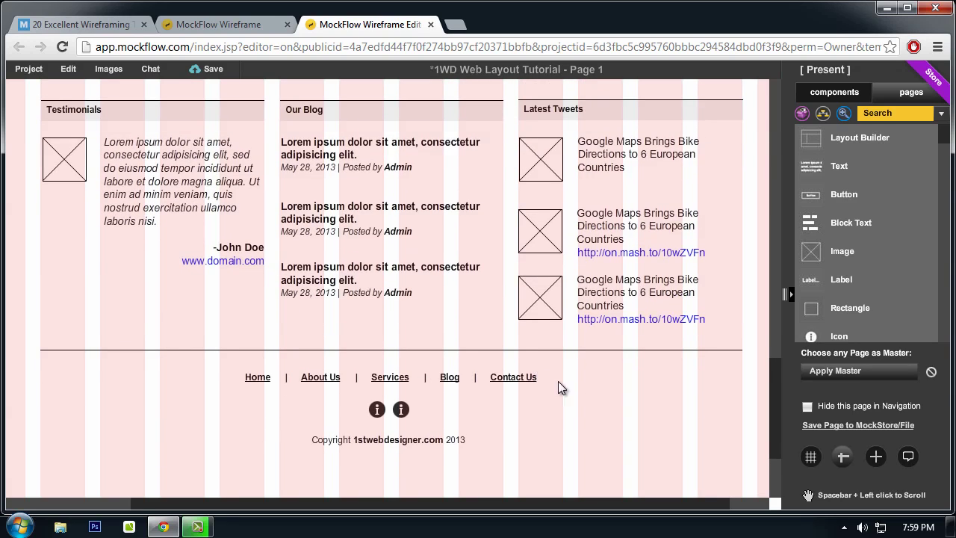
pyautogui.click(519, 379)
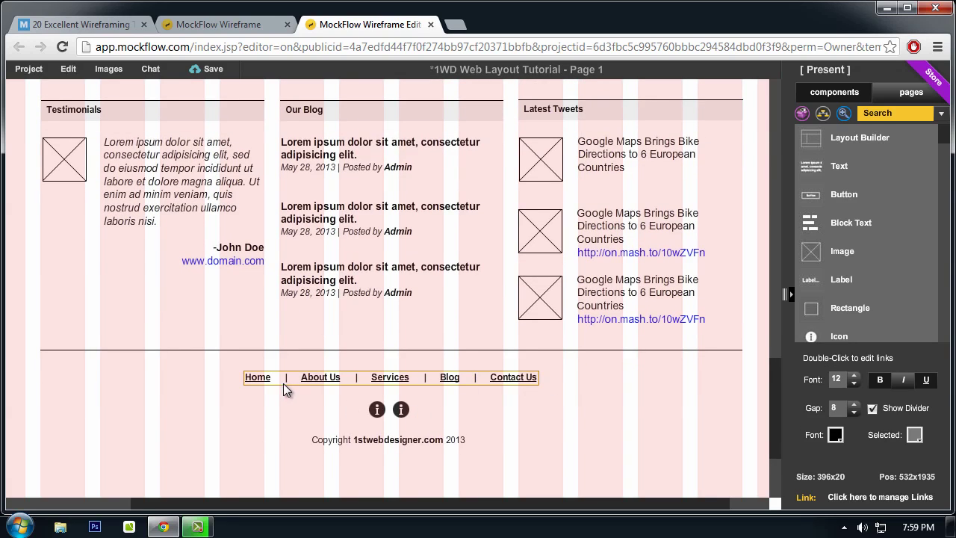
pyautogui.click(401, 410)
pyautogui.click(377, 410)
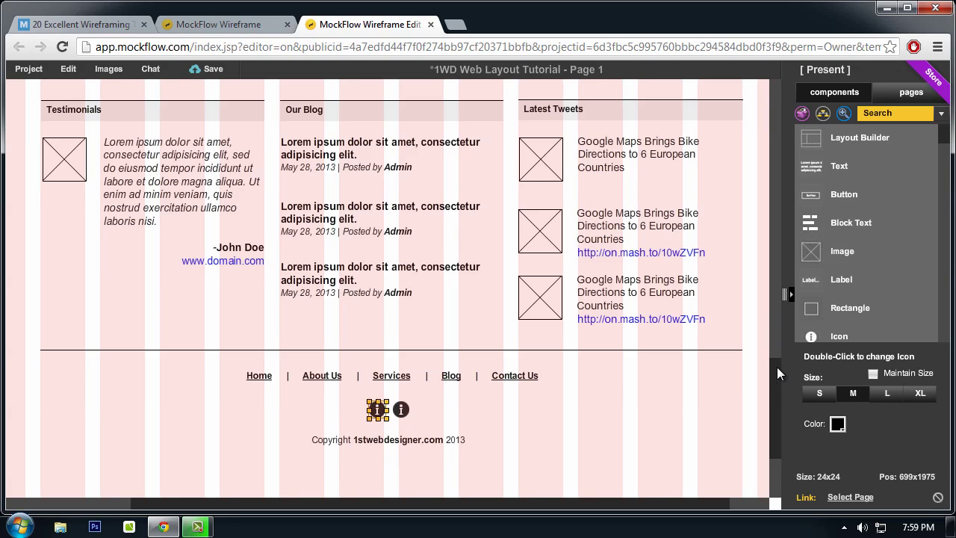
pyautogui.scroll(-2, 544, 417)
pyautogui.click(416, 403)
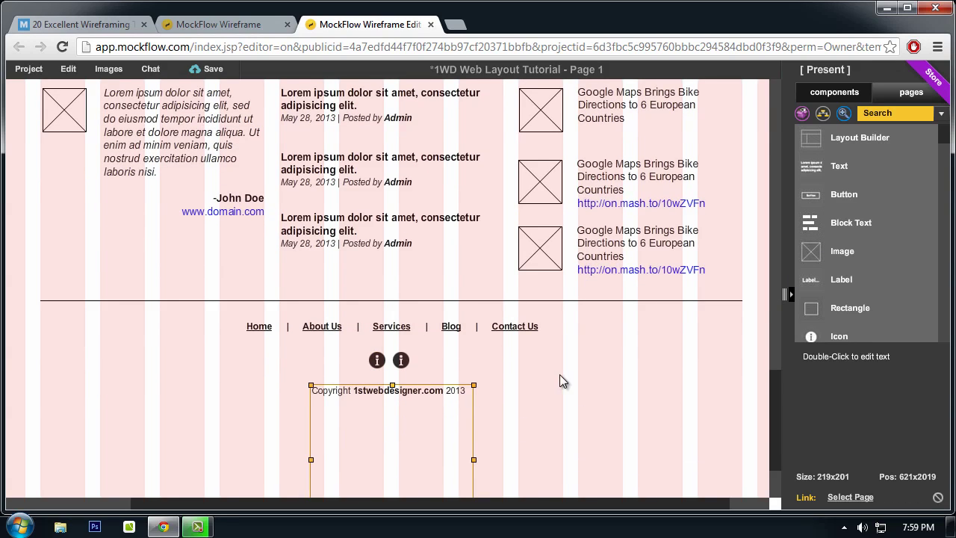
pyautogui.click(756, 334)
pyautogui.moveTo(773, 395); pyautogui.dragTo(791, 67)
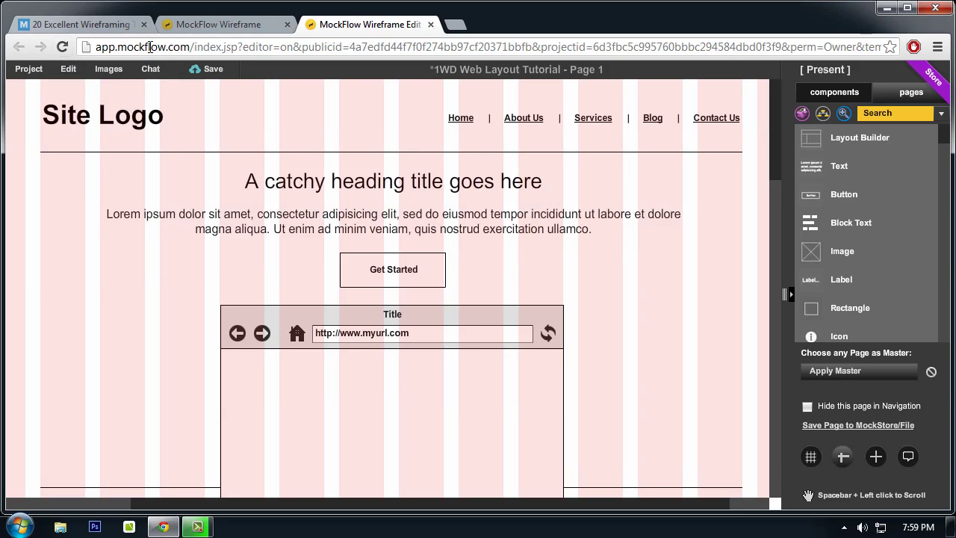
pyautogui.click(902, 92)
pyautogui.click(851, 94)
pyautogui.click(891, 94)
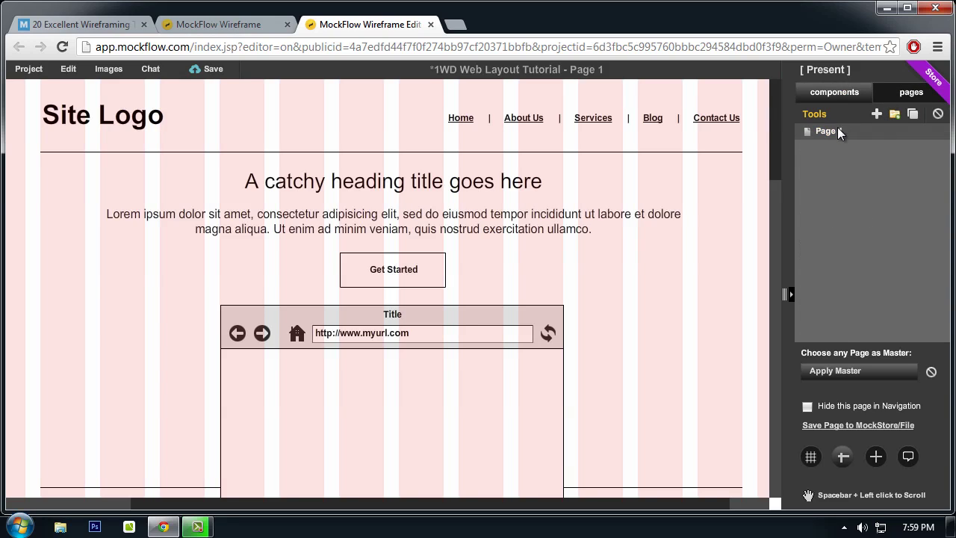
pyautogui.click(842, 92)
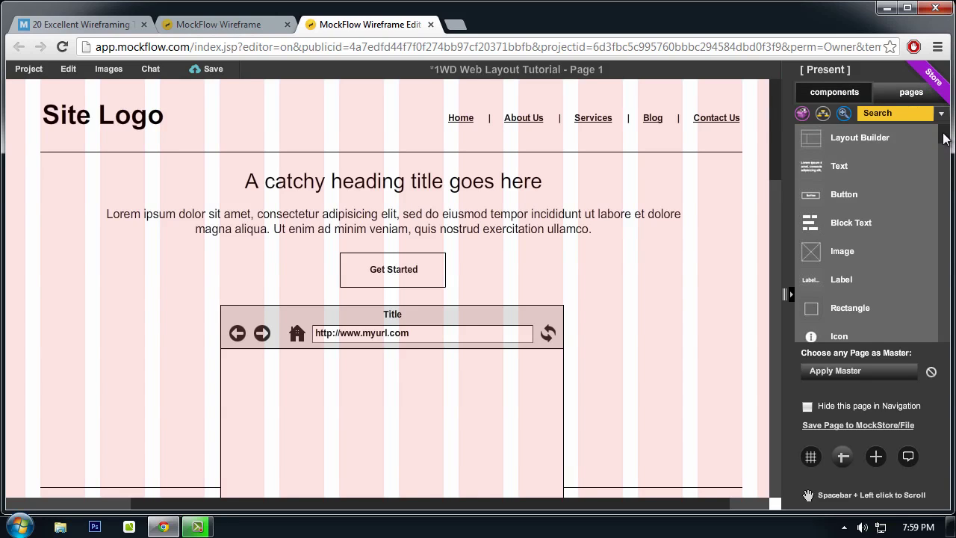
pyautogui.moveTo(943, 138)
pyautogui.mouseDown()
pyautogui.moveTo(941, 196)
pyautogui.moveTo(943, 135)
pyautogui.mouseUp()
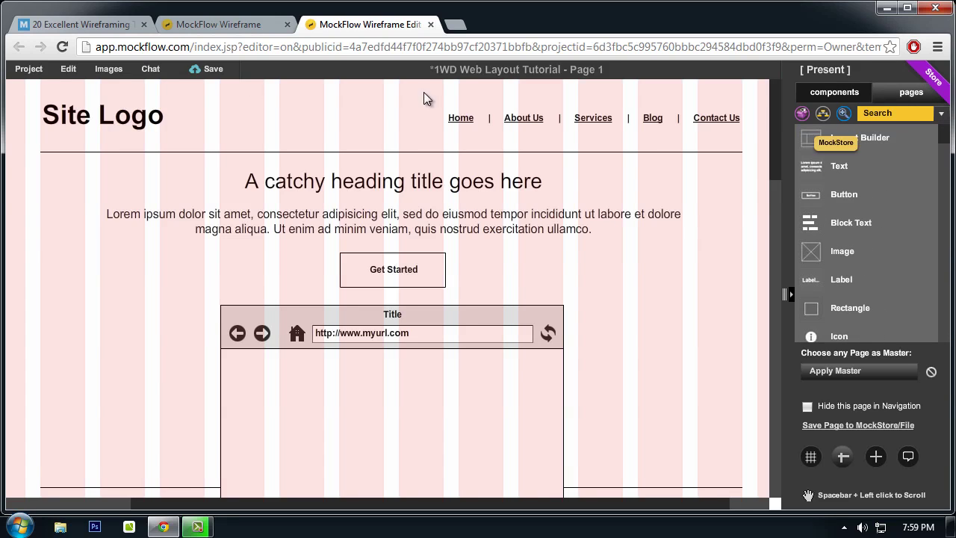
pyautogui.click(879, 114)
pyautogui.click(838, 204)
pyautogui.moveTo(838, 204); pyautogui.dragTo(598, 291)
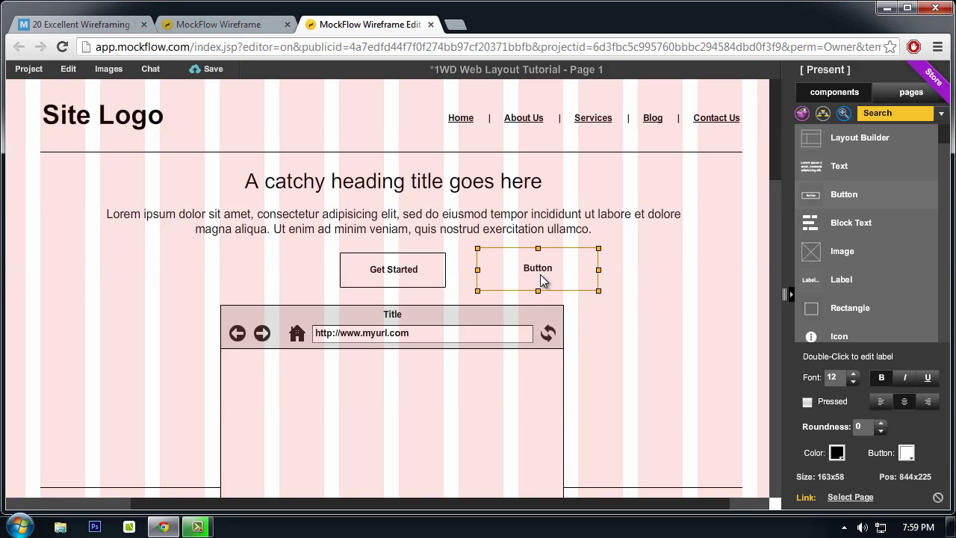
pyautogui.press('Delete')
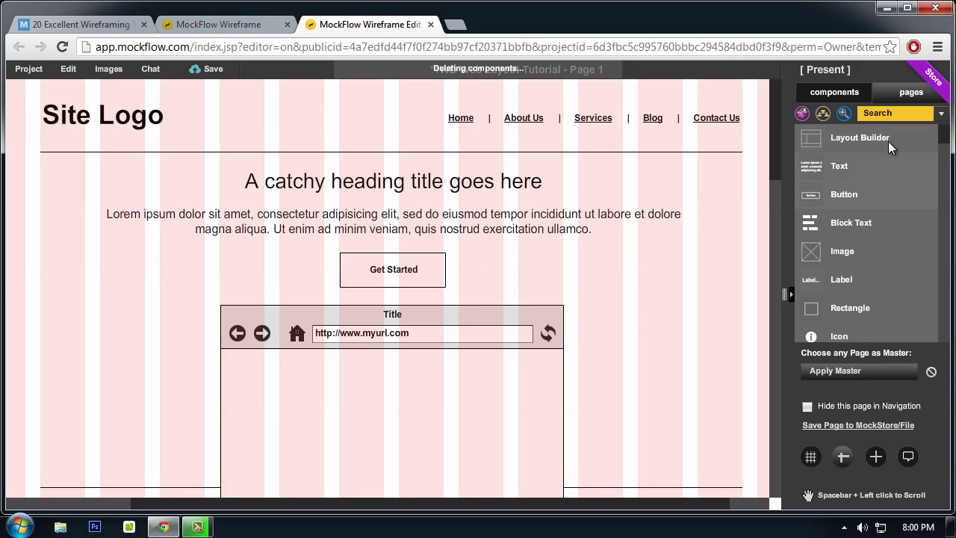
pyautogui.moveTo(773, 167); pyautogui.dragTo(759, 422)
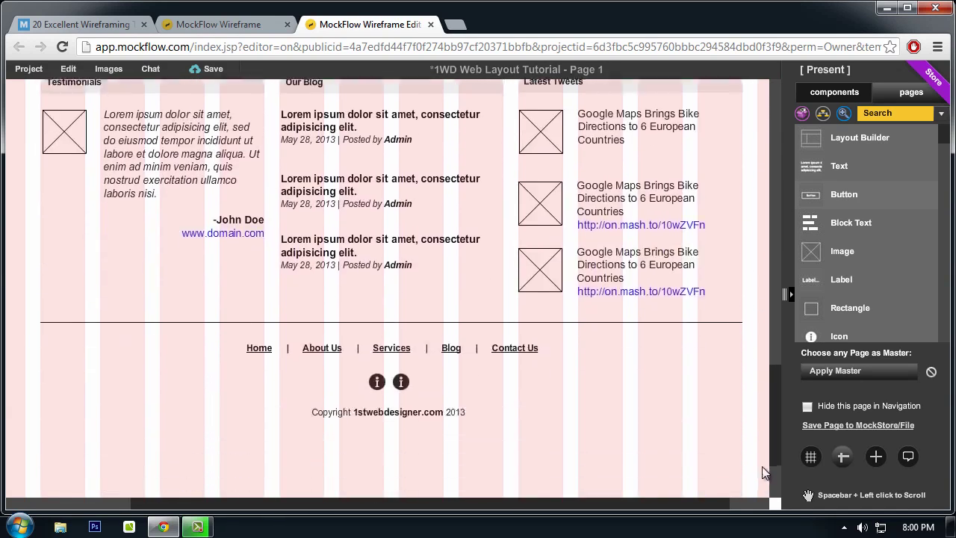
pyautogui.scroll(15, 762, 466)
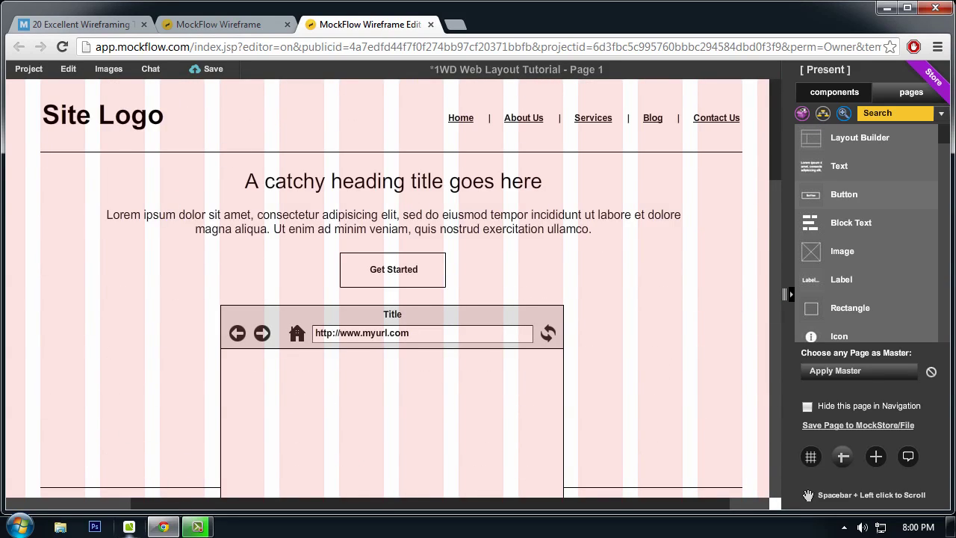
# Step: Minimize Chrome and open the desktop 'design' PSD file in Photoshop
pyautogui.click(884, 9)
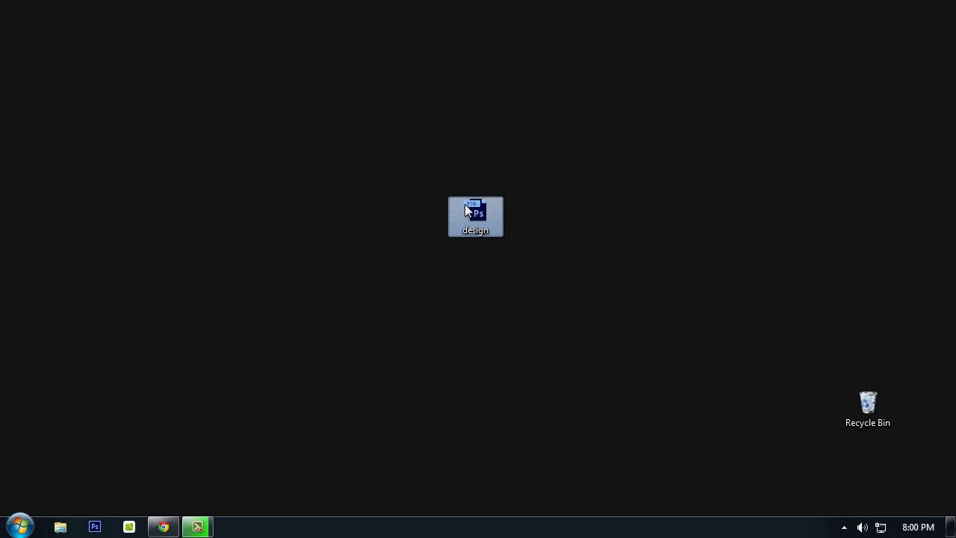
pyautogui.doubleClick(465, 207)
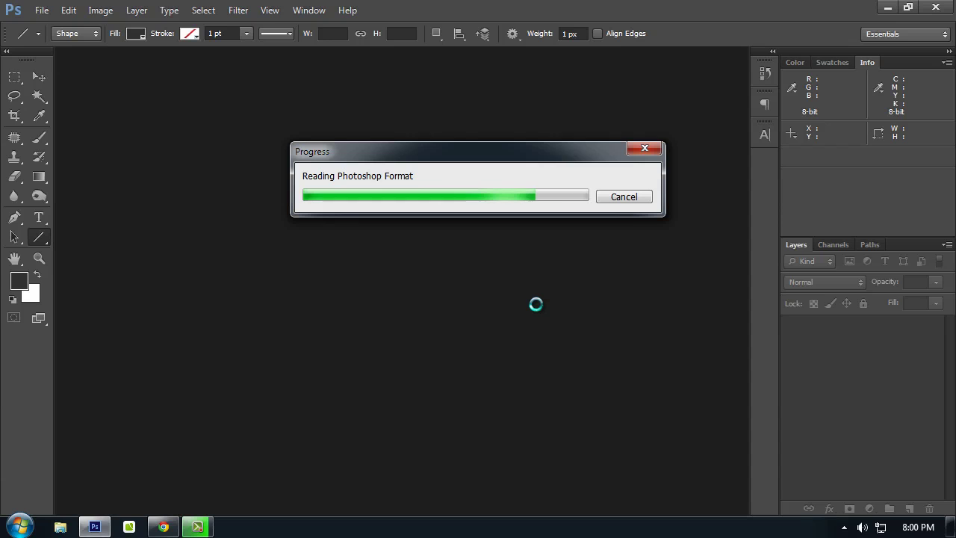
# Step: Dismiss the missing-fonts warning, zoom the Dipped layout to 100% and hide the panels
pyautogui.press('Return')
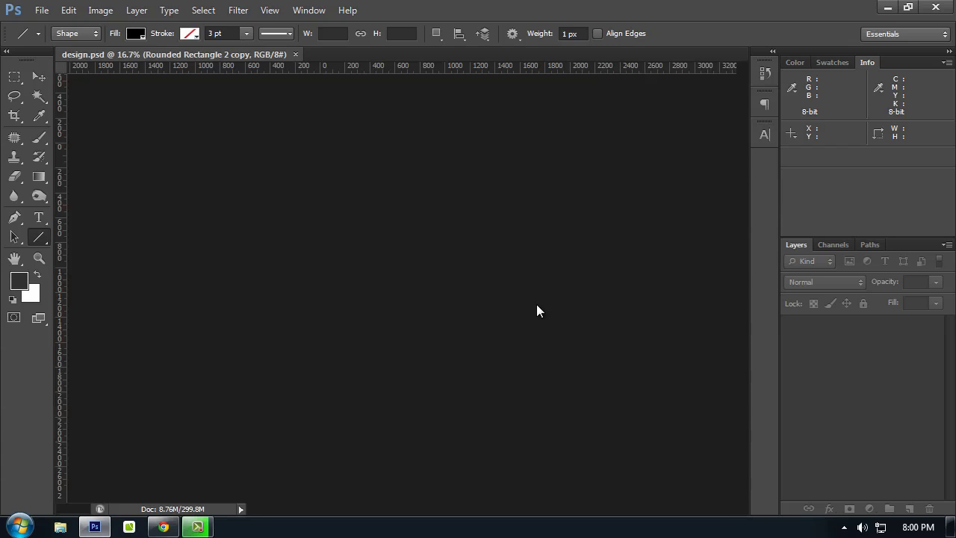
pyautogui.hotkey('ctrl', '+')
pyautogui.hotkey('ctrl', '+')
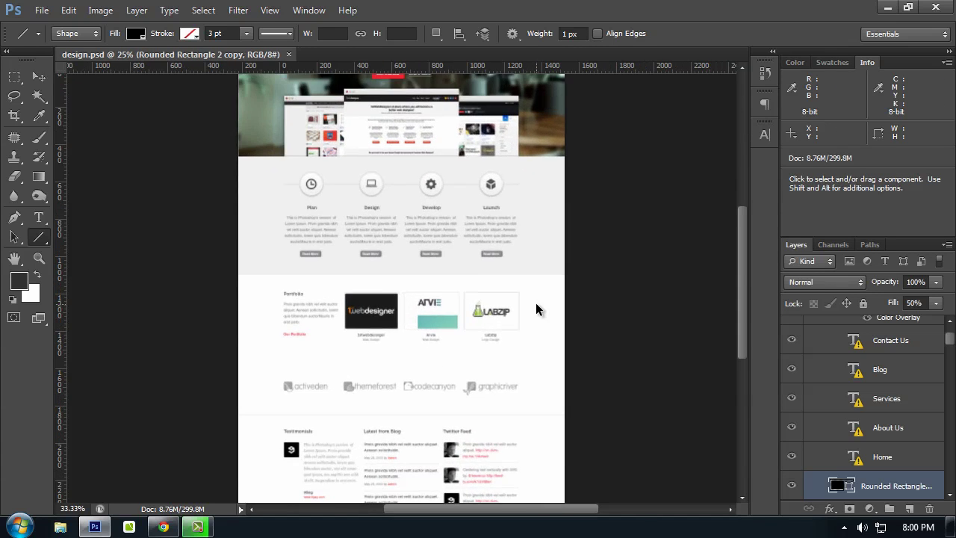
pyautogui.hotkey('ctrl', '+')
pyautogui.hotkey('ctrl', '+')
pyautogui.press('Tab')
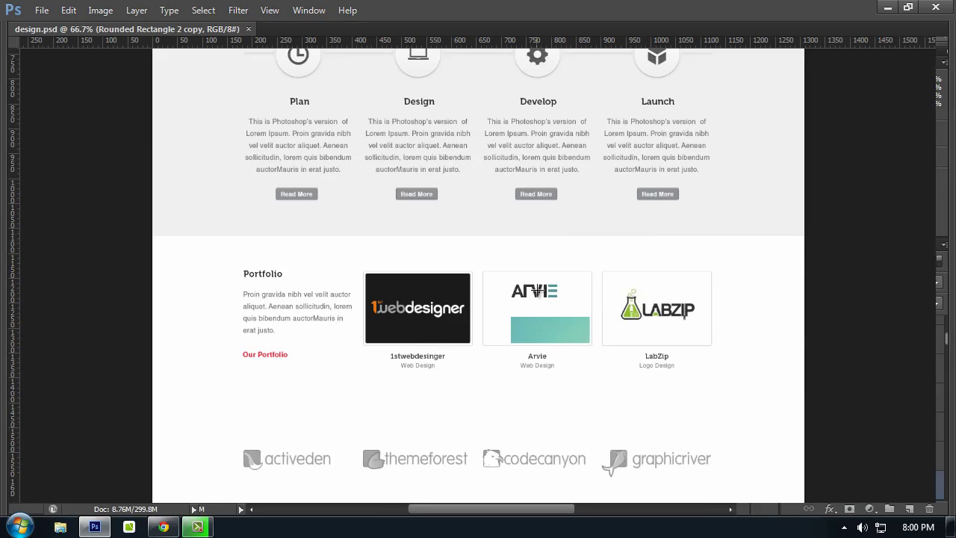
pyautogui.scroll(8, 583, 265)
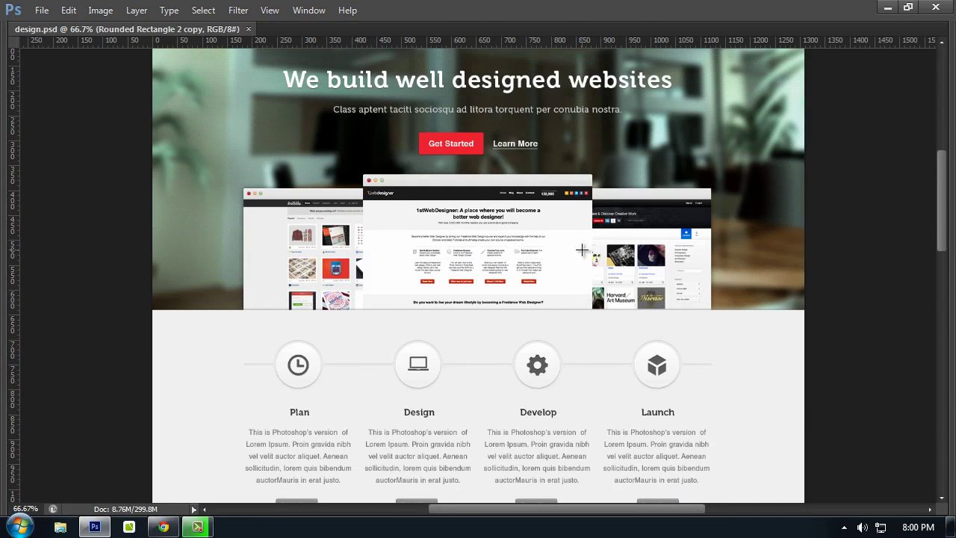
pyautogui.scroll(1, 582, 250)
pyautogui.hotkey('ctrl', '+')
pyautogui.press('Tab')
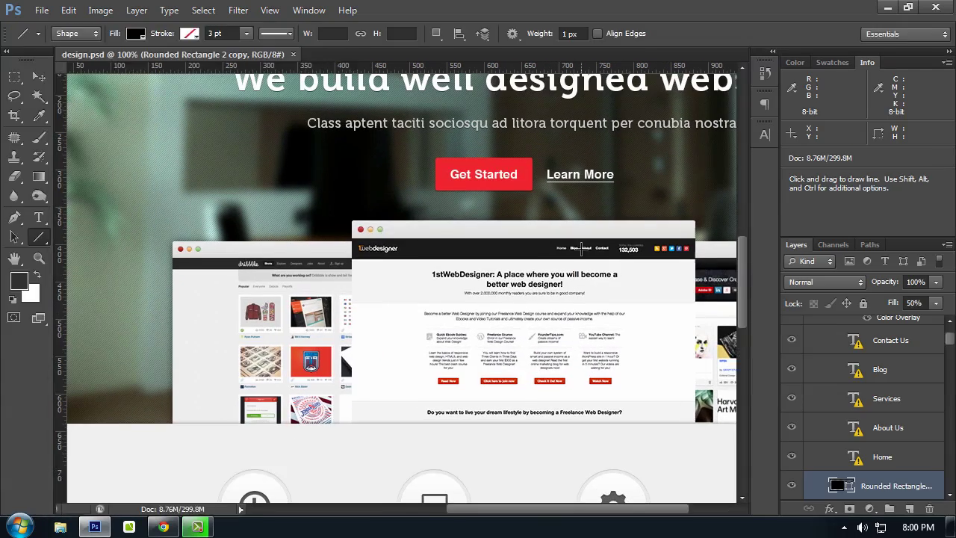
pyautogui.press('Tab')
pyautogui.scroll(3, 508, 242)
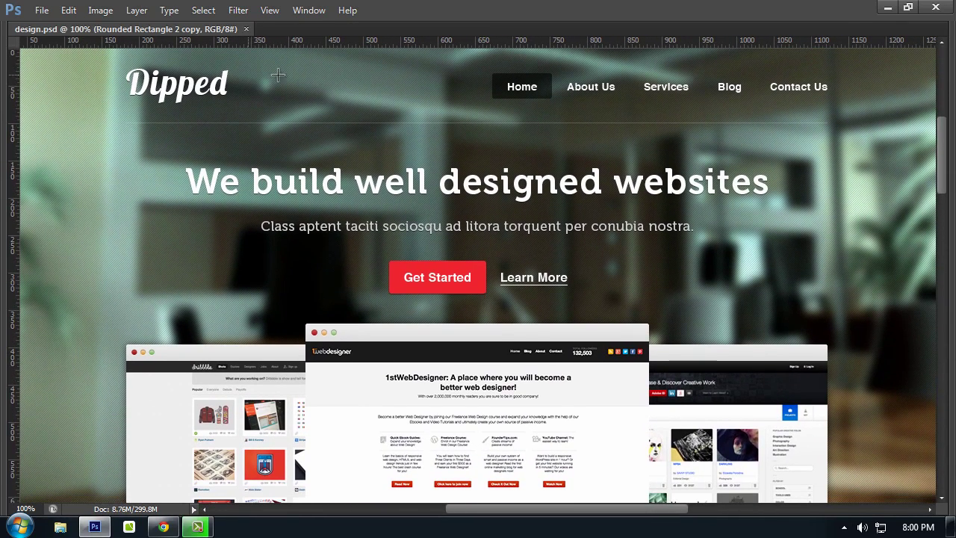
# Step: Glance at the MockFlow editor in Chrome, closing the empty new tab, then return to Photoshop
pyautogui.click(162, 526)
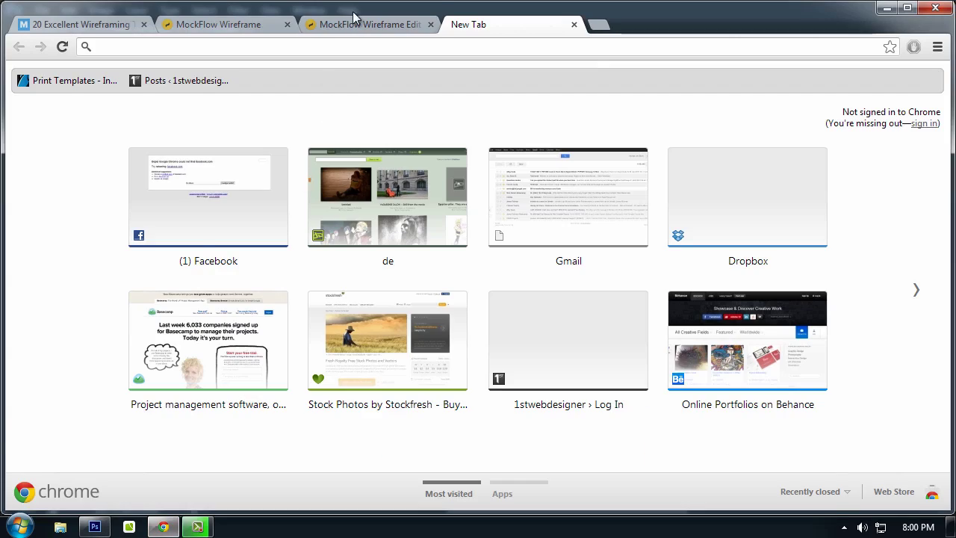
pyautogui.click(355, 21)
pyautogui.click(574, 25)
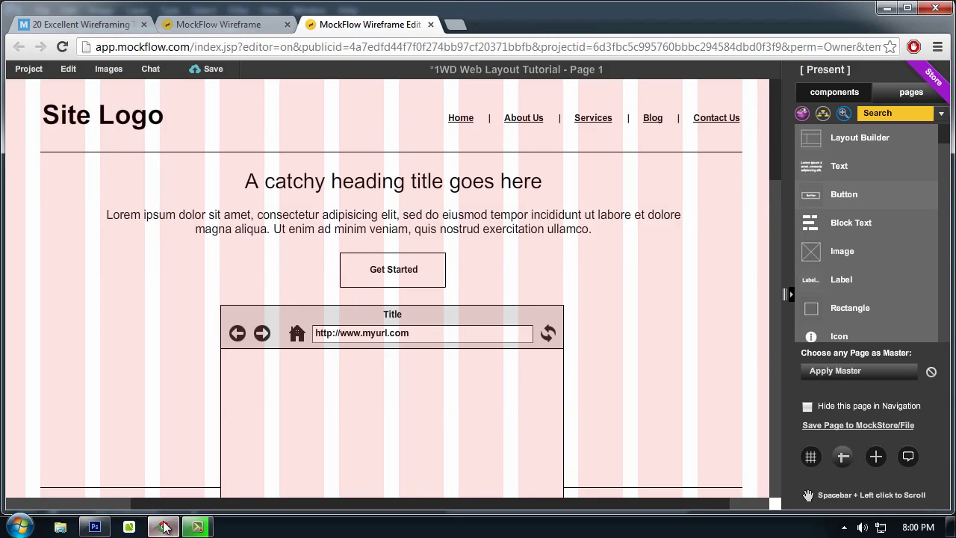
pyautogui.click(96, 525)
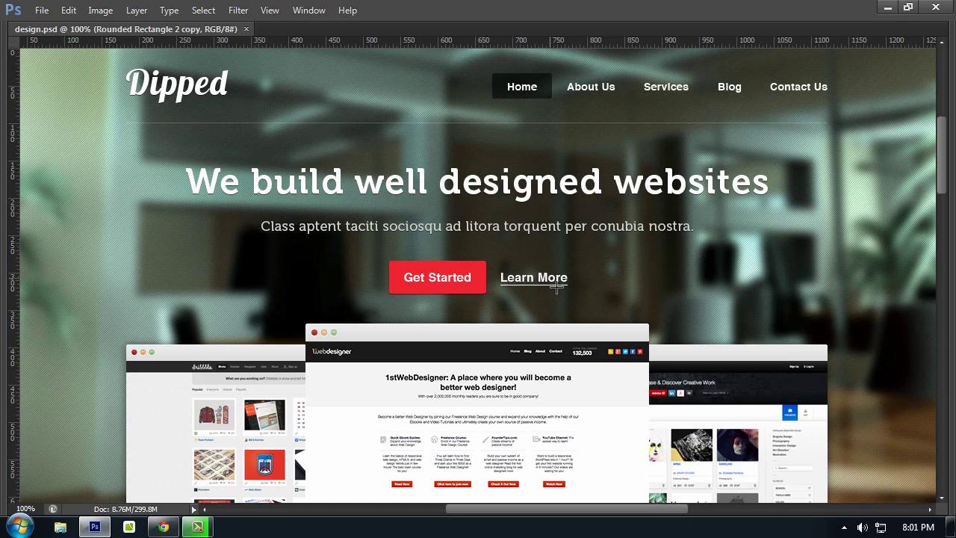
pyautogui.scroll(-5, 471, 271)
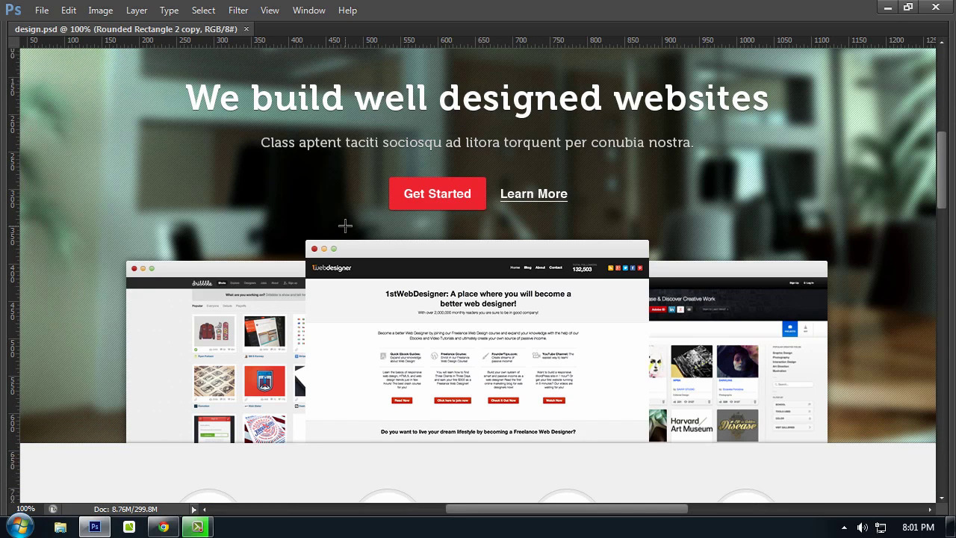
pyautogui.scroll(-3, 345, 225)
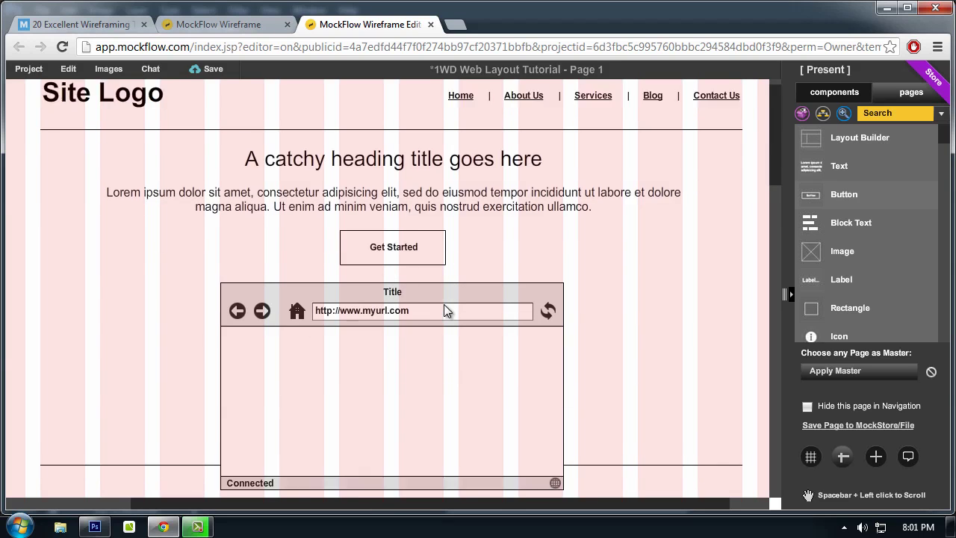
pyautogui.scroll(-1, 444, 304)
pyautogui.click(422, 304)
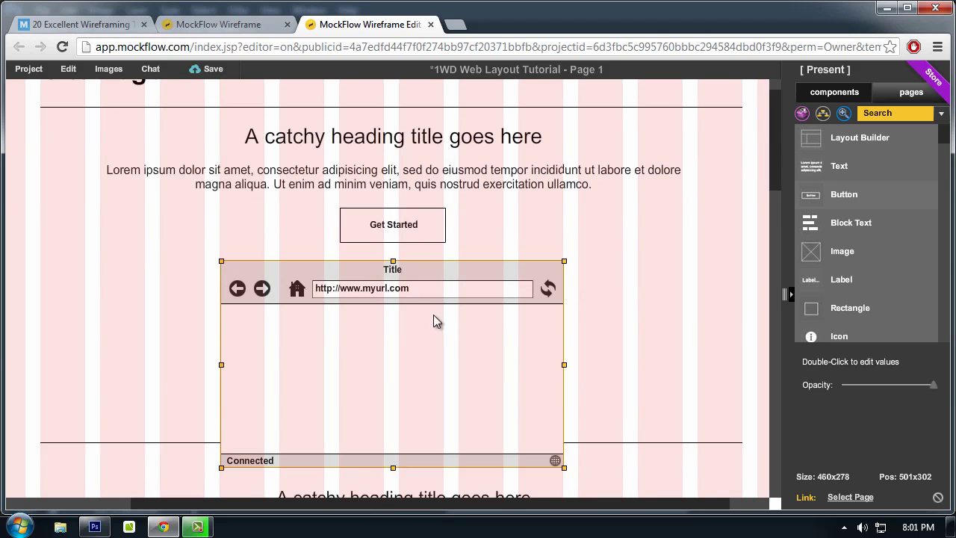
pyautogui.click(162, 528)
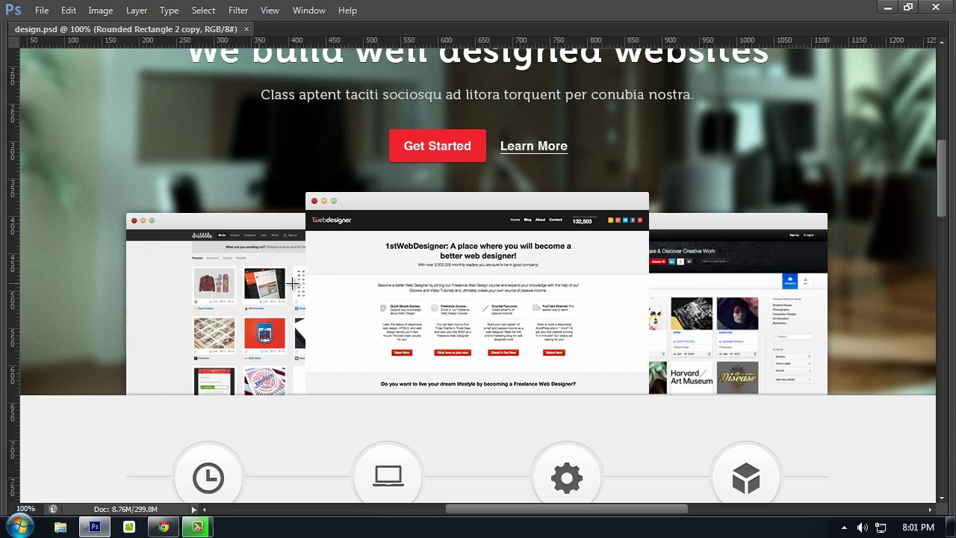
pyautogui.scroll(-2, 515, 291)
pyautogui.scroll(-2, 246, 367)
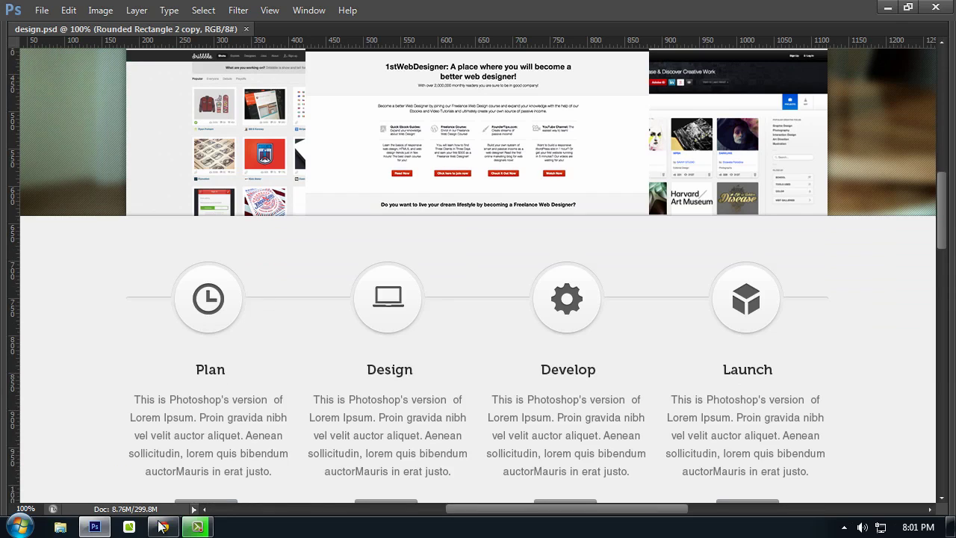
pyautogui.click(169, 482)
pyautogui.scroll(-3, 234, 331)
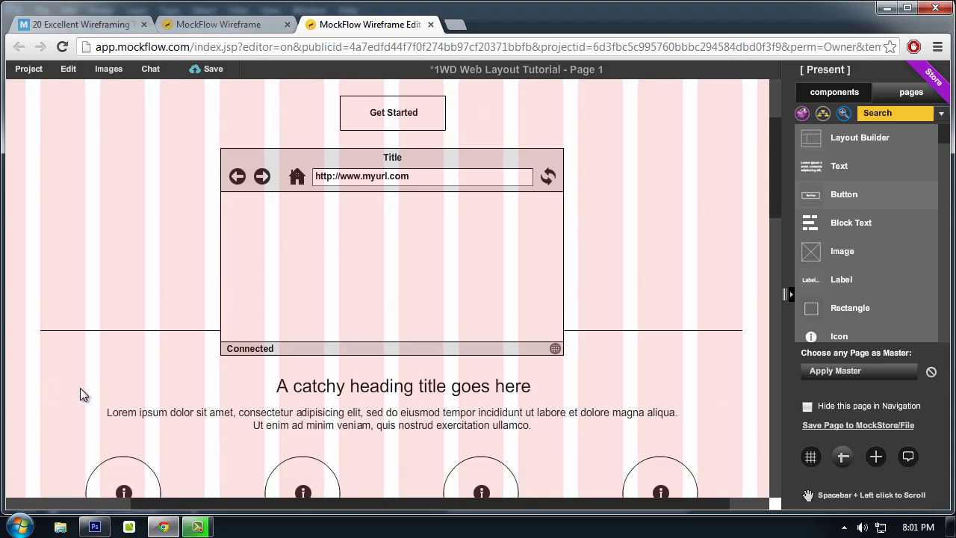
pyautogui.click(366, 371)
pyautogui.click(95, 526)
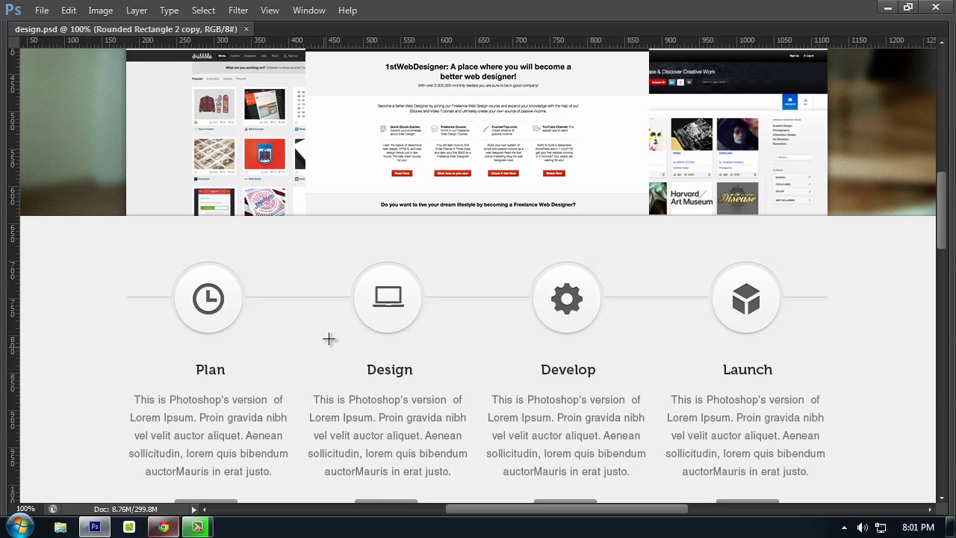
pyautogui.scroll(-2, 328, 337)
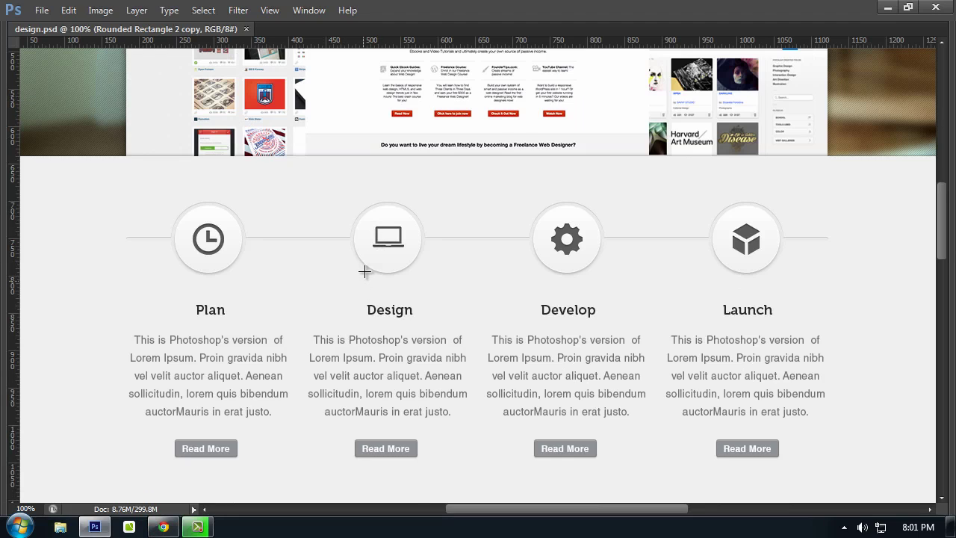
pyautogui.scroll(-1, 355, 279)
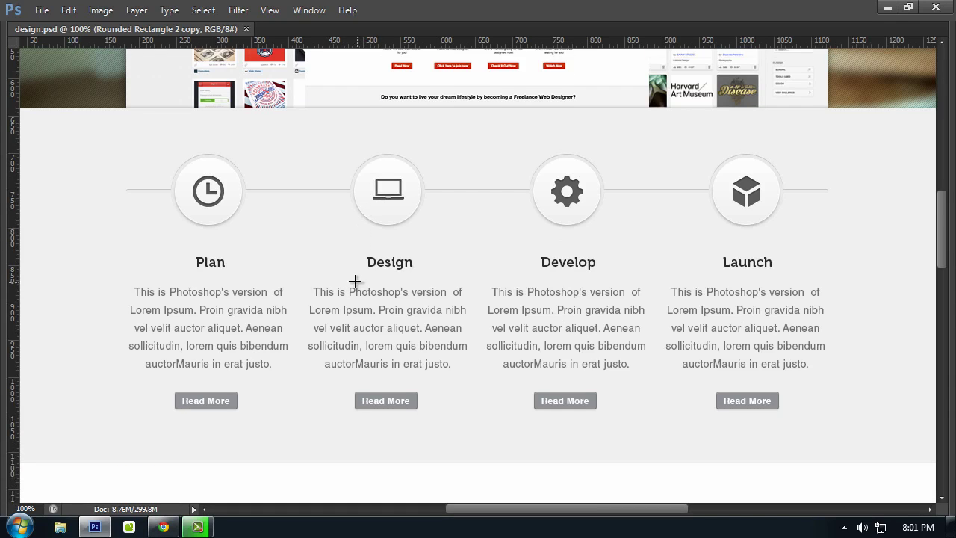
pyautogui.scroll(-1, 597, 242)
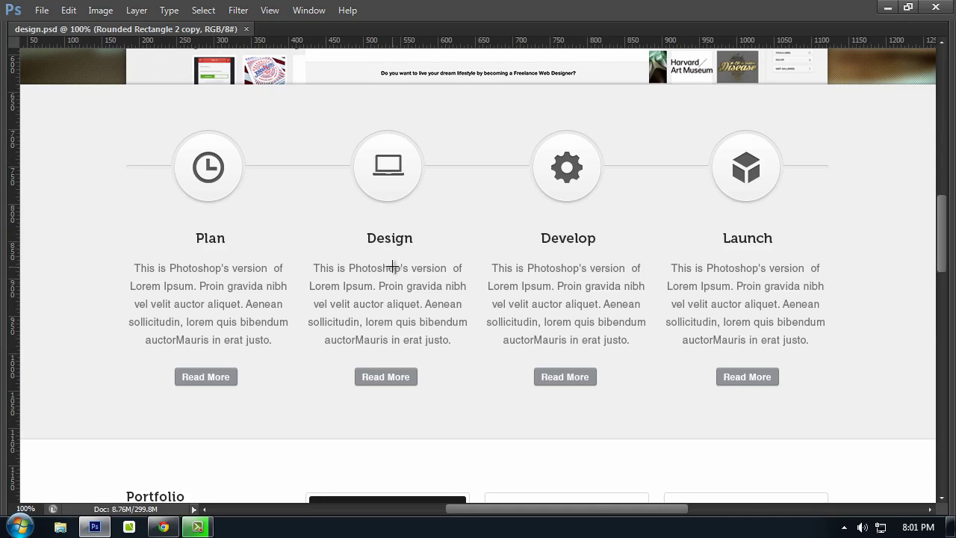
pyautogui.scroll(-4, 390, 267)
pyautogui.scroll(-3, 391, 269)
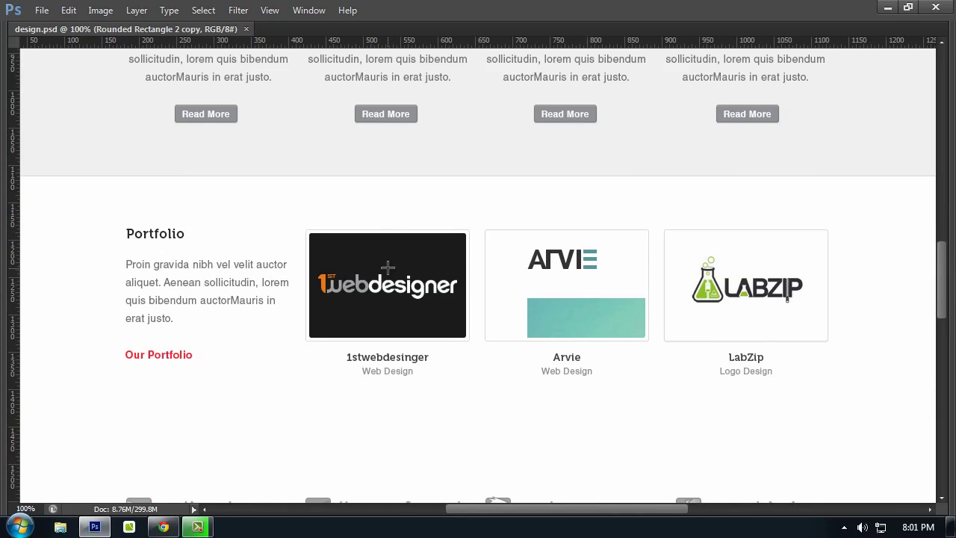
pyautogui.click(177, 526)
pyautogui.scroll(-3, 173, 329)
pyautogui.scroll(-6, 172, 334)
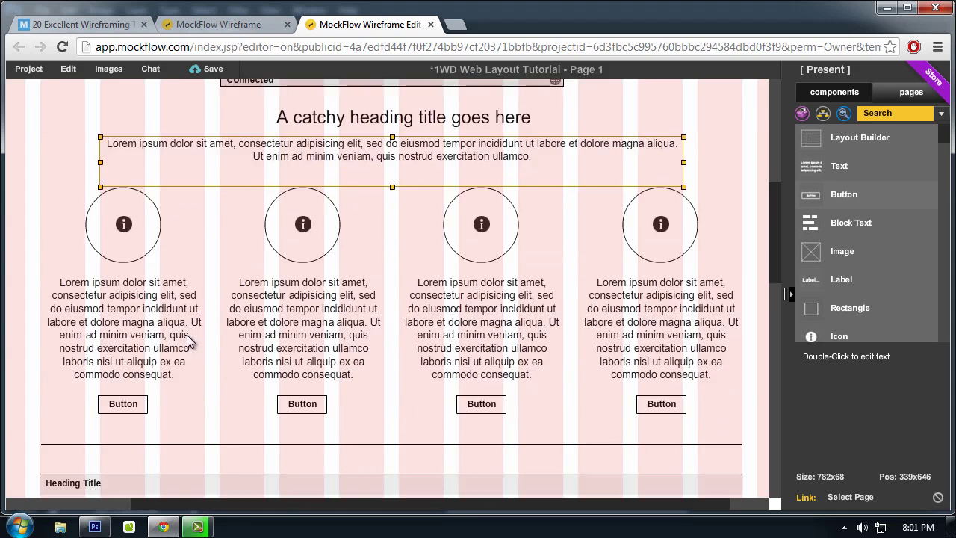
pyautogui.scroll(-5, 773, 299)
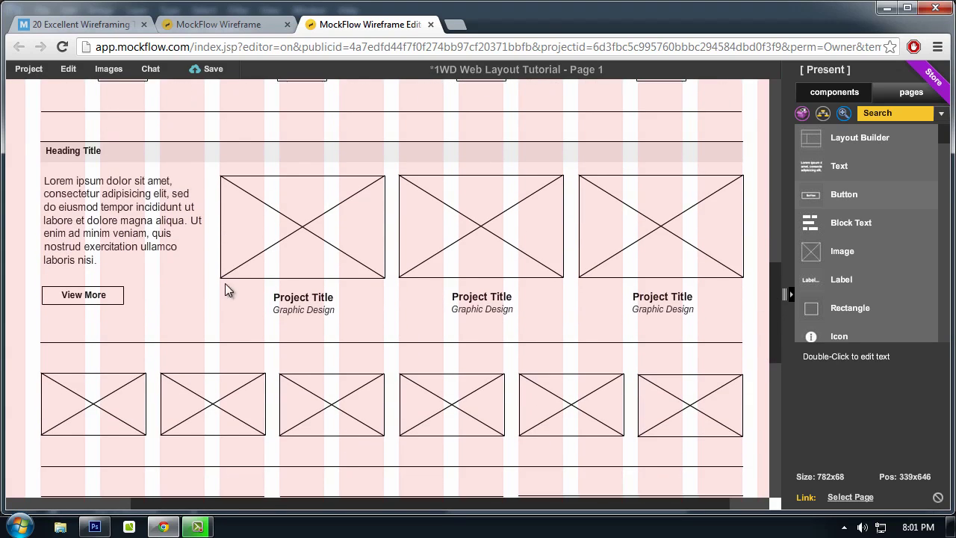
pyautogui.click(99, 251)
# Step: Alternate between the Photoshop layout and MockFlow wireframe, scrolling both down to compare the testimonials
pyautogui.click(162, 527)
pyautogui.scroll(-1, 115, 128)
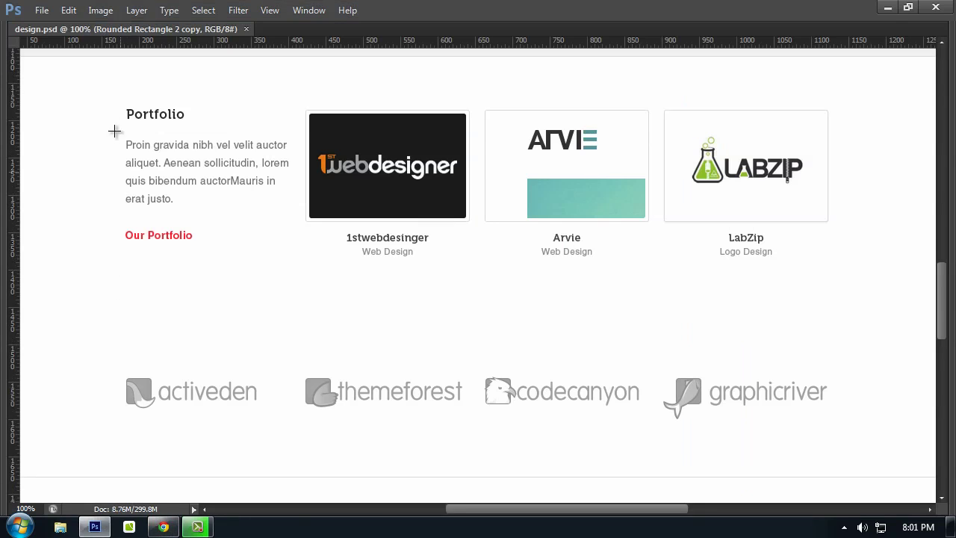
pyautogui.scroll(-3, 215, 176)
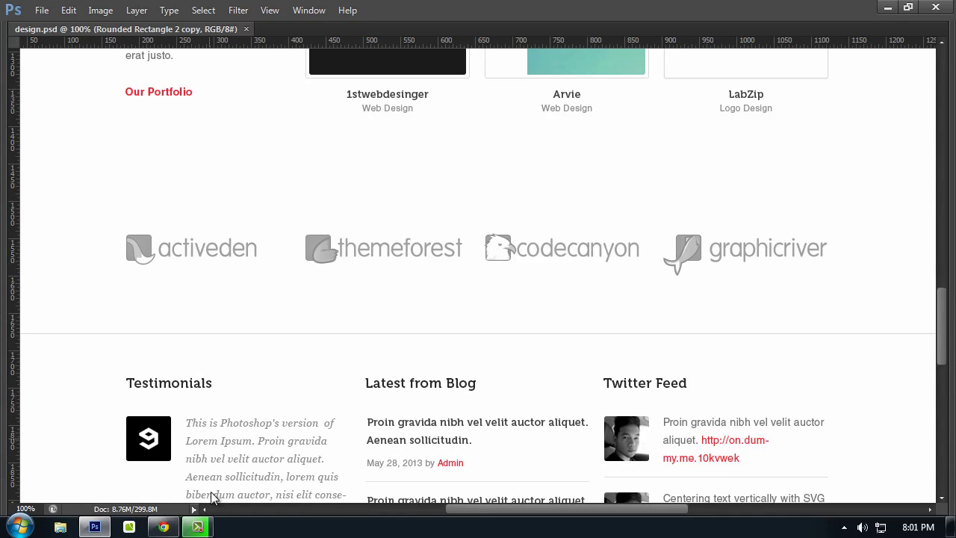
pyautogui.click(163, 527)
pyautogui.scroll(-1, 310, 342)
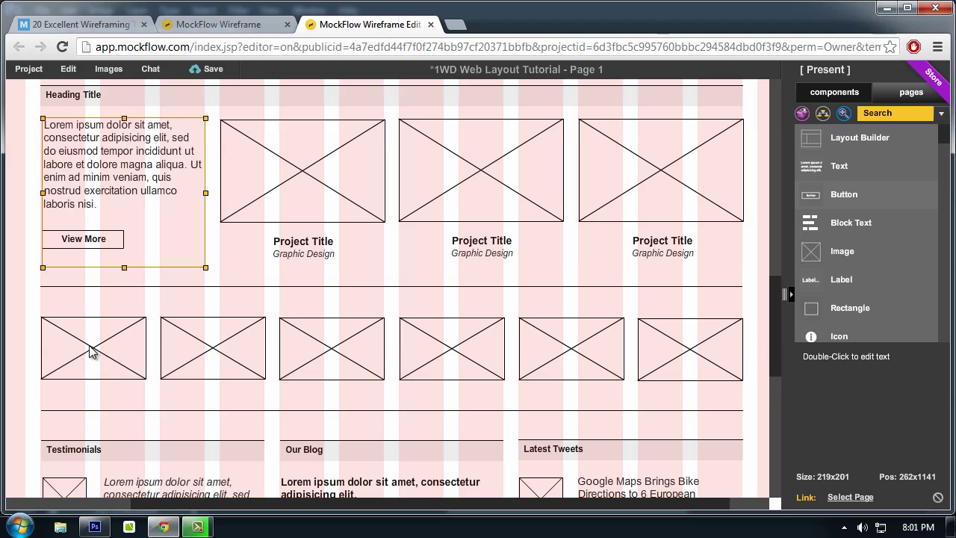
pyautogui.click(165, 528)
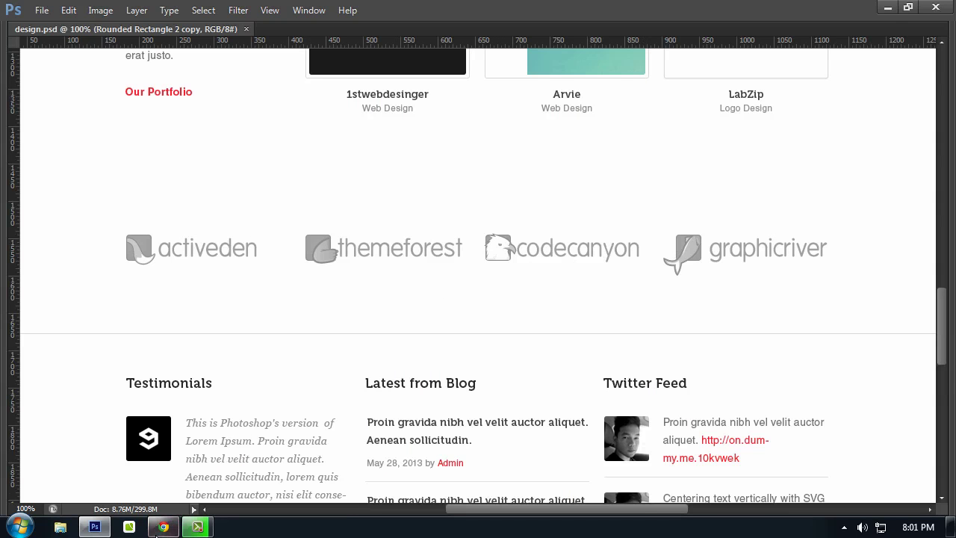
pyautogui.click(164, 528)
pyautogui.scroll(-1, 329, 351)
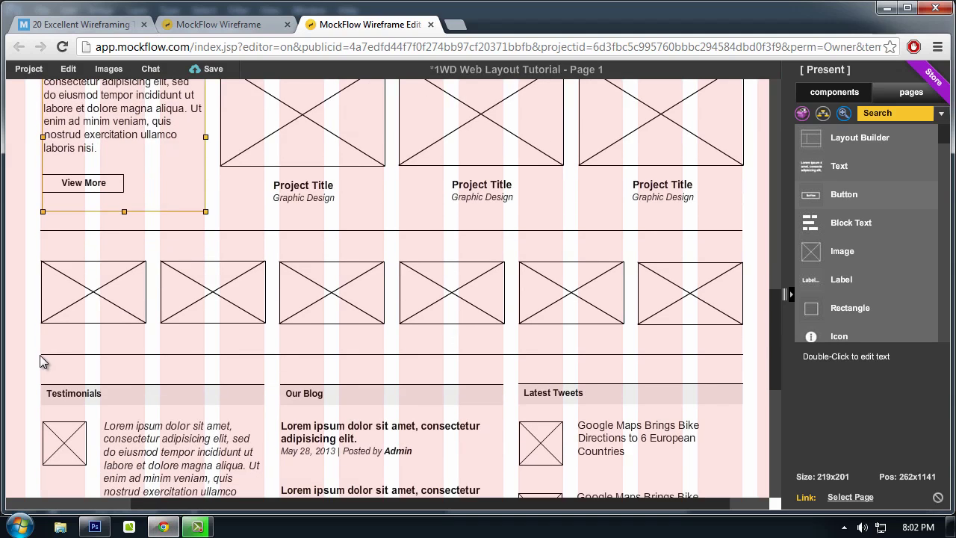
pyautogui.scroll(-2, 116, 328)
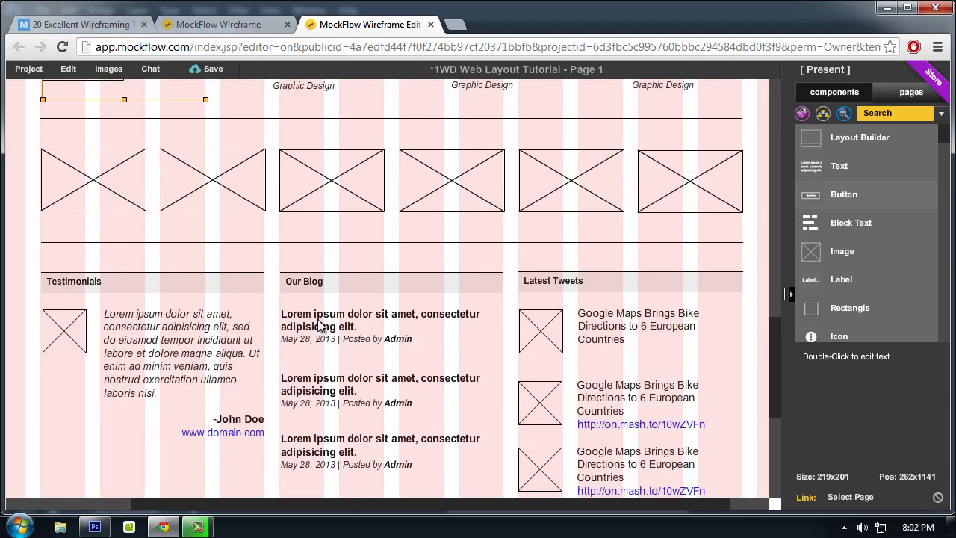
pyautogui.scroll(-1, 264, 458)
pyautogui.click(164, 528)
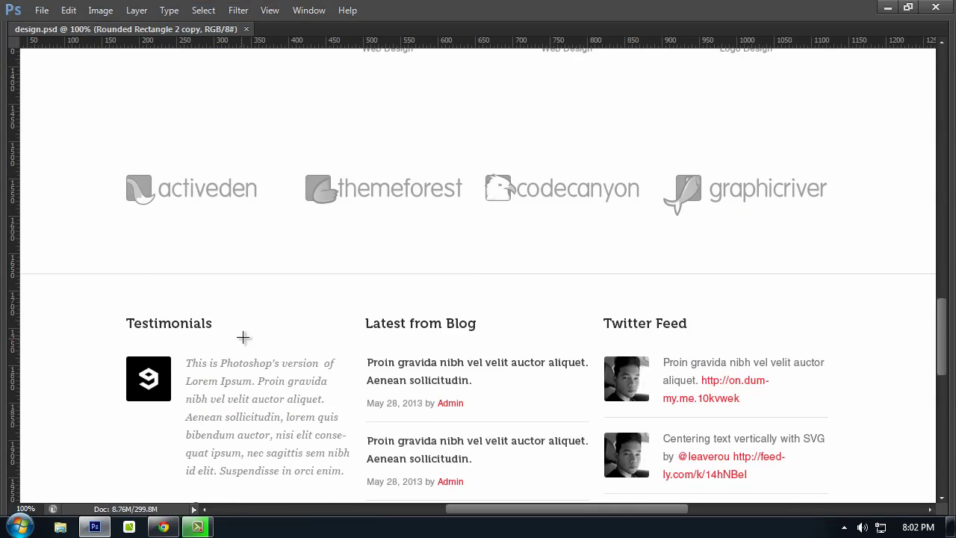
pyautogui.scroll(-4, 243, 336)
# Step: Compare the footer areas of both, then bring MockFlow back and scroll the wireframe to the top
pyautogui.click(166, 525)
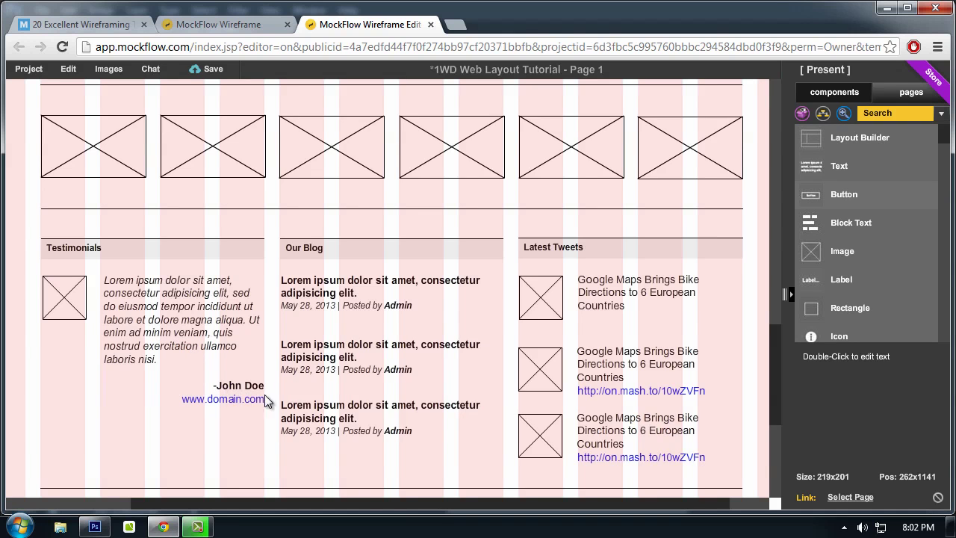
pyautogui.scroll(-2, 302, 351)
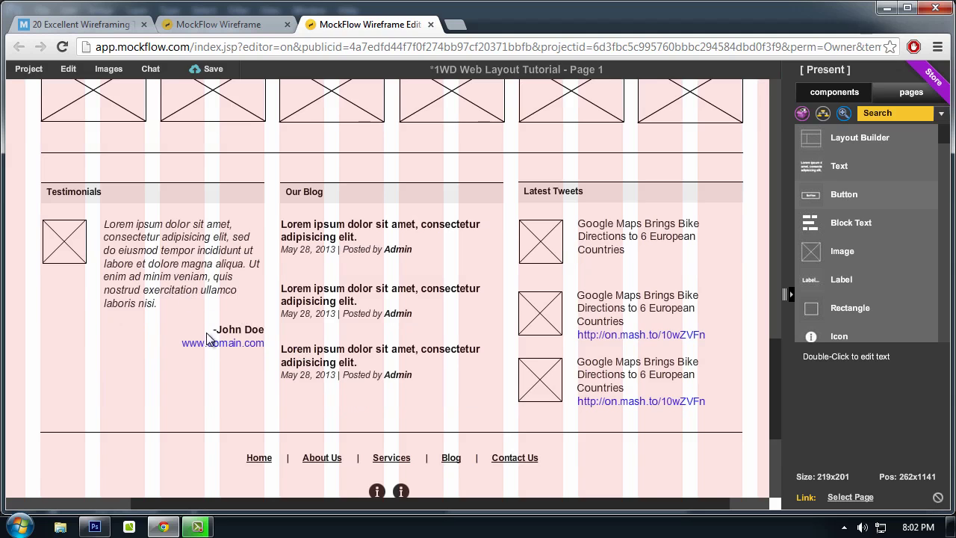
pyautogui.click(164, 526)
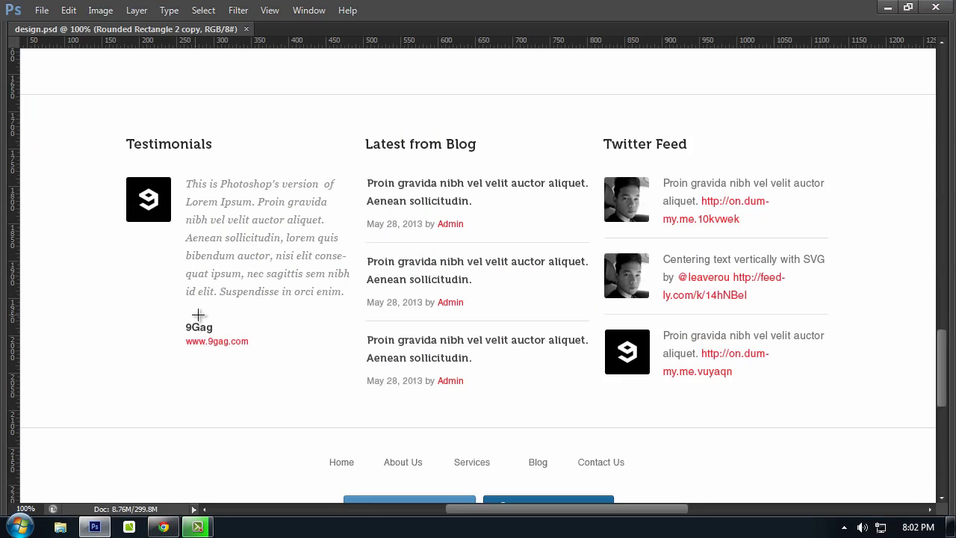
pyautogui.scroll(-2, 201, 319)
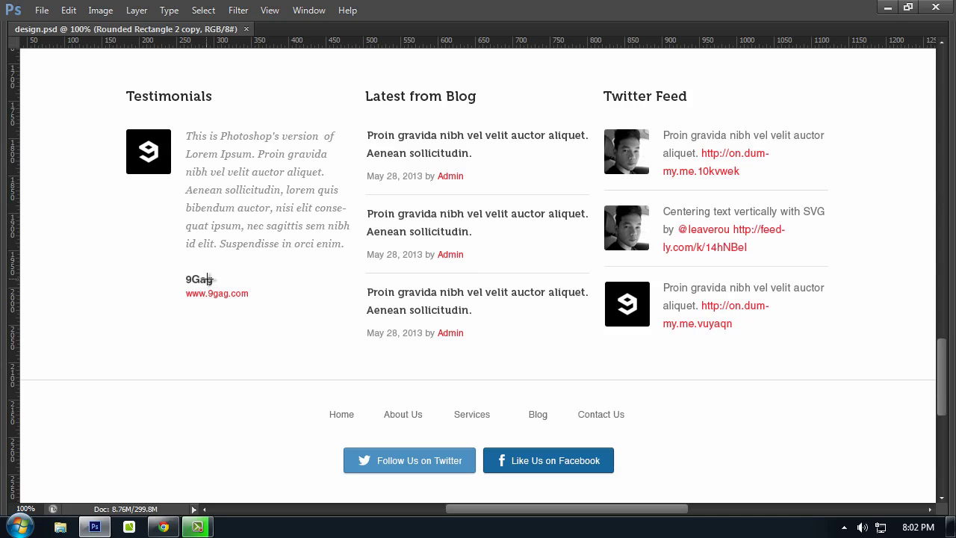
pyautogui.scroll(-5, 672, 224)
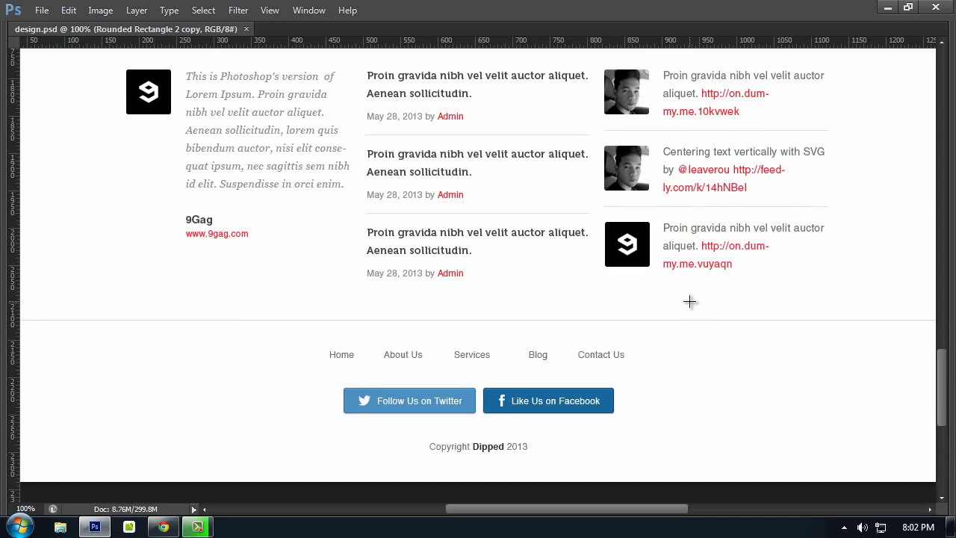
pyautogui.click(166, 510)
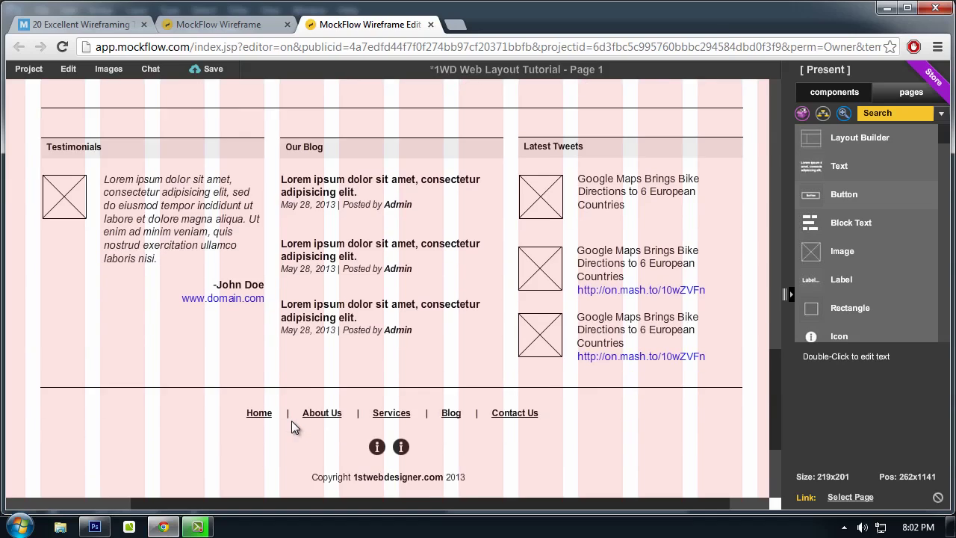
pyautogui.click(162, 526)
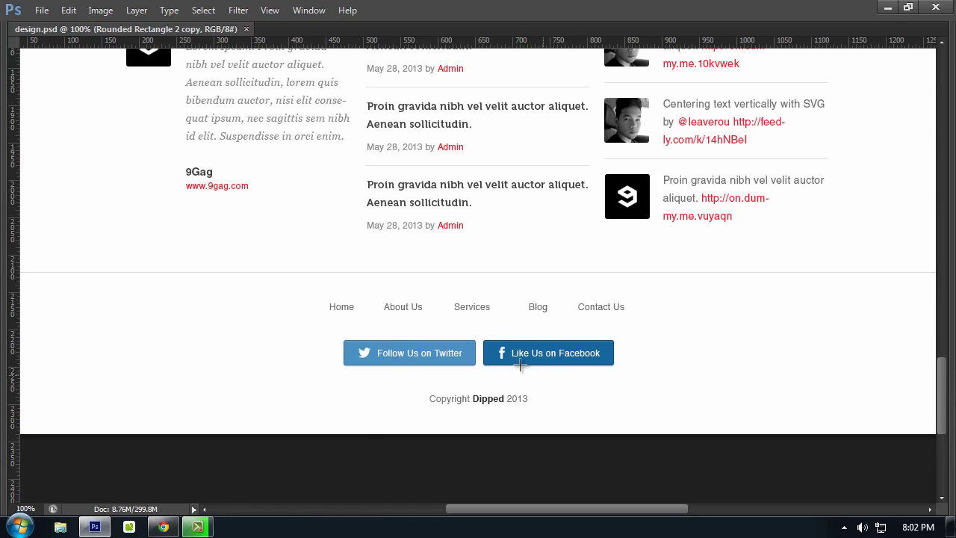
pyautogui.scroll(6, 520, 361)
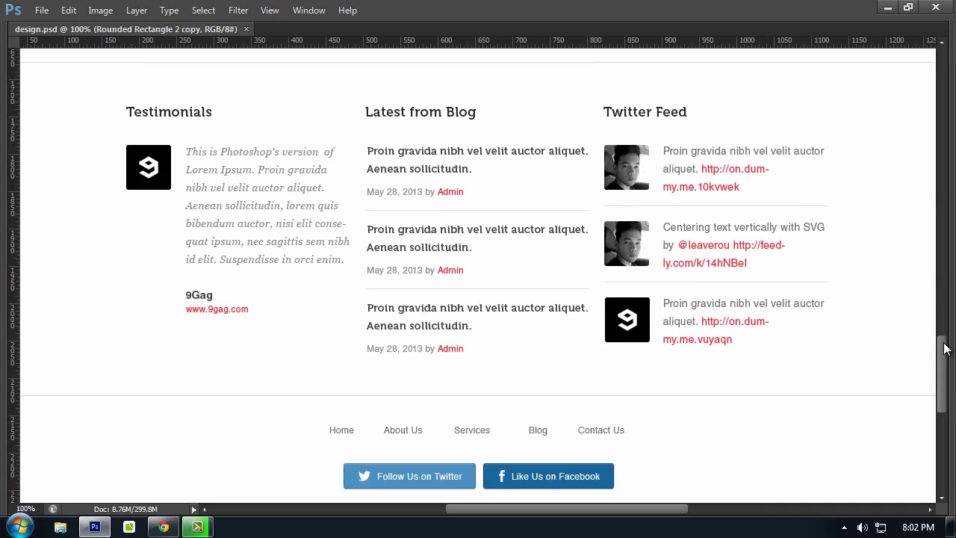
pyautogui.moveTo(943, 348); pyautogui.dragTo(947, 148)
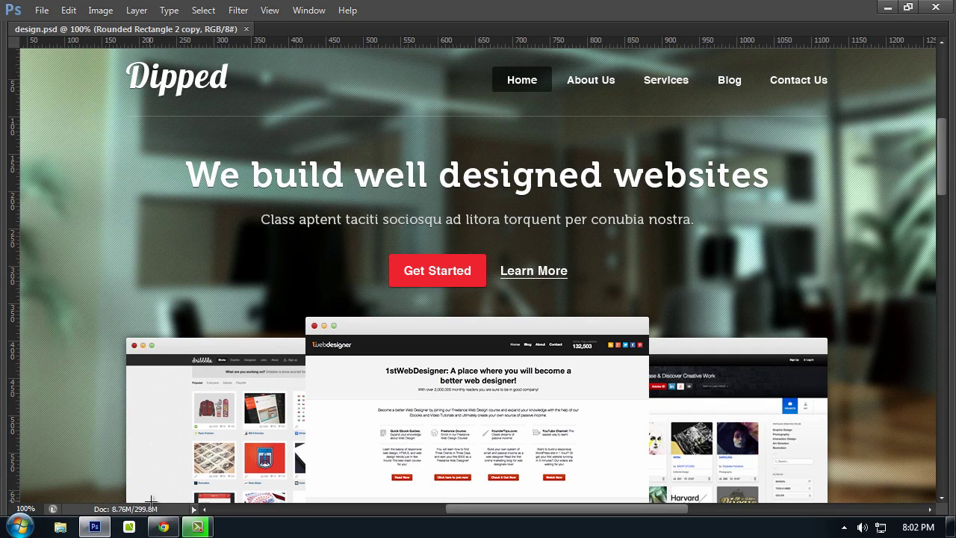
pyautogui.click(162, 527)
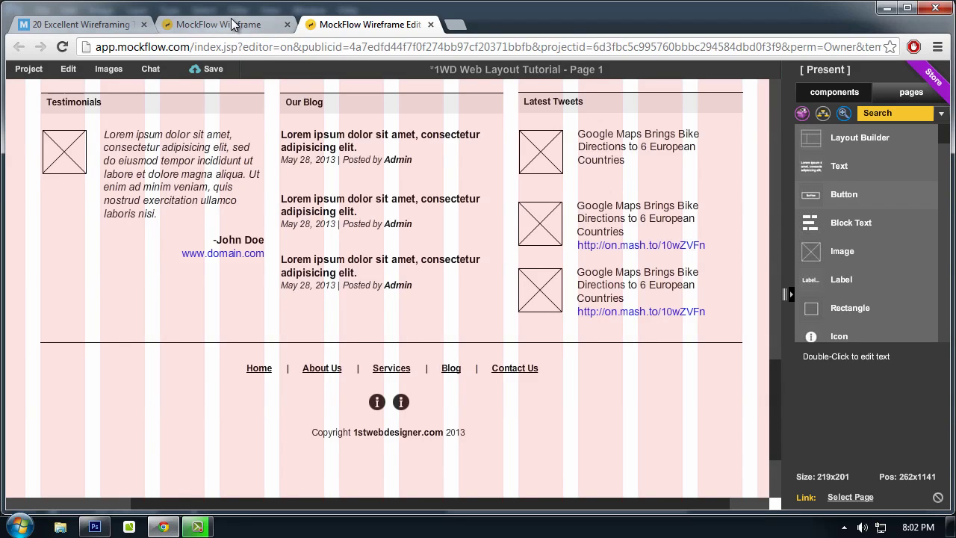
pyautogui.scroll(1, 747, 361)
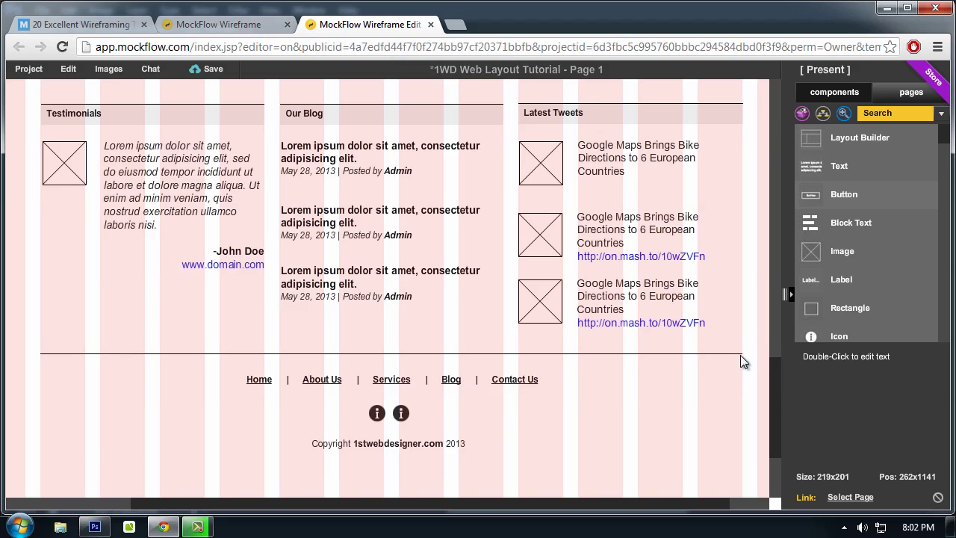
pyautogui.moveTo(771, 394); pyautogui.dragTo(758, 82)
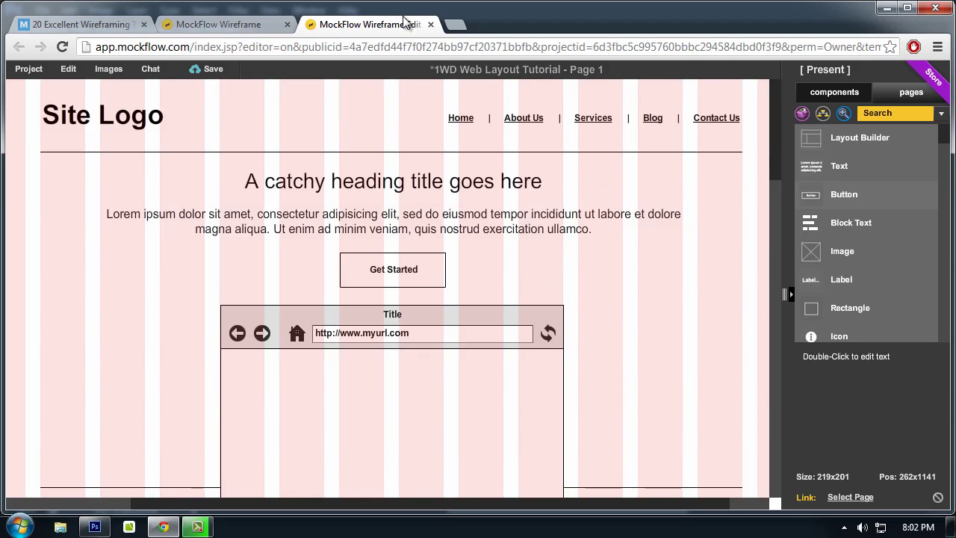
# Step: Load Dribbble, Behance and deviantART, each in its own new Chrome tab
pyautogui.click(453, 25)
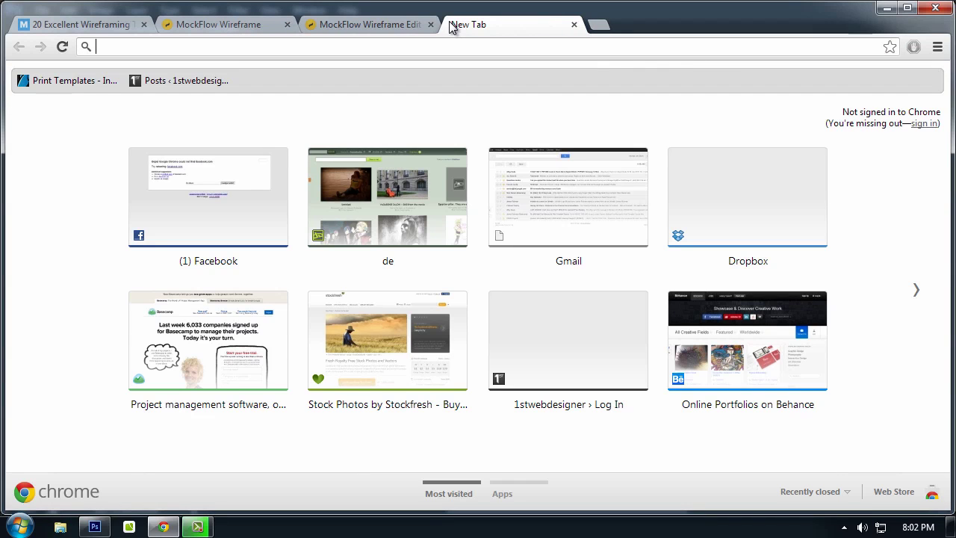
pyautogui.write('dr')
pyautogui.press('Return')
pyautogui.hotkey('ctrl', 't')
pyautogui.write('behan')
pyautogui.press('Return')
pyautogui.hotkey('ctrl', 't')
pyautogui.write('devain')
pyautogui.press('BackSpace')
pyautogui.press('BackSpace')
pyautogui.press('BackSpace')
pyautogui.write('iatna')
pyautogui.press('BackSpace')
pyautogui.press('BackSpace')
pyautogui.press('BackSpace')
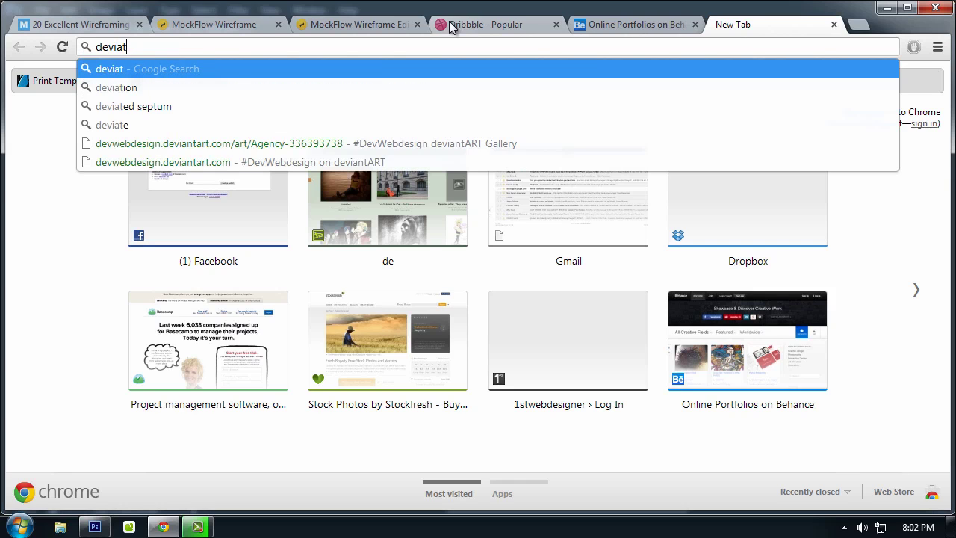
pyautogui.write('nta')
pyautogui.press('Return')
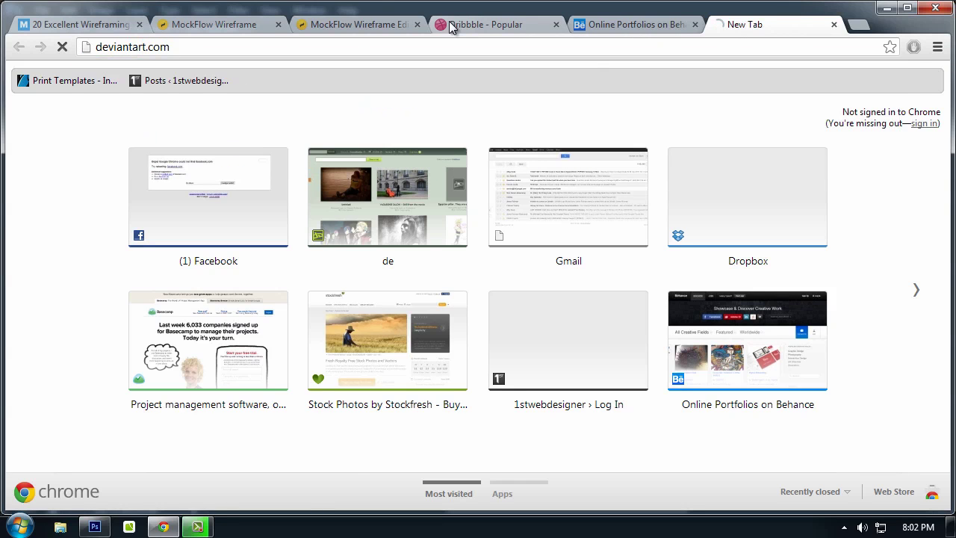
# Step: Browse Dribbble's Popular shots, briefly checking the Behance tab along the way
pyautogui.click(459, 24)
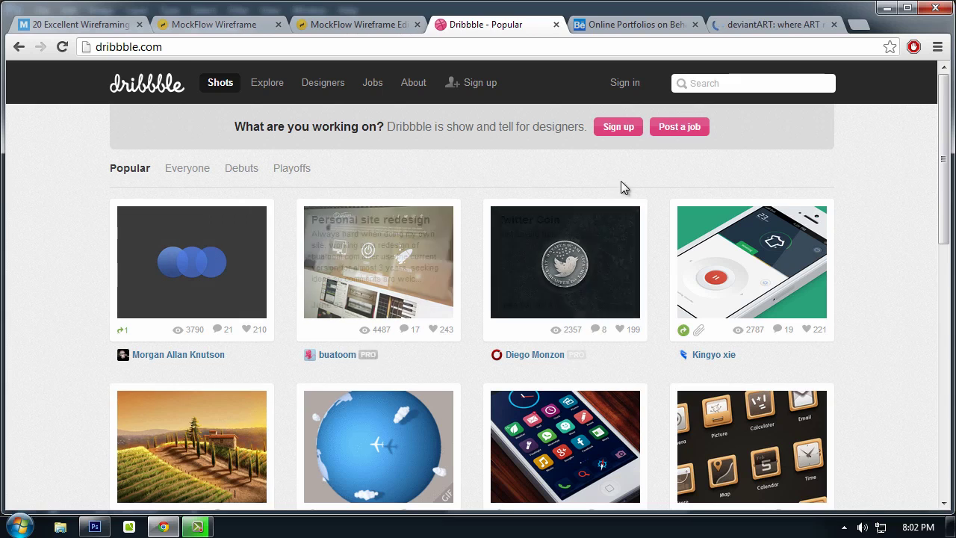
pyautogui.scroll(-3, 350, 290)
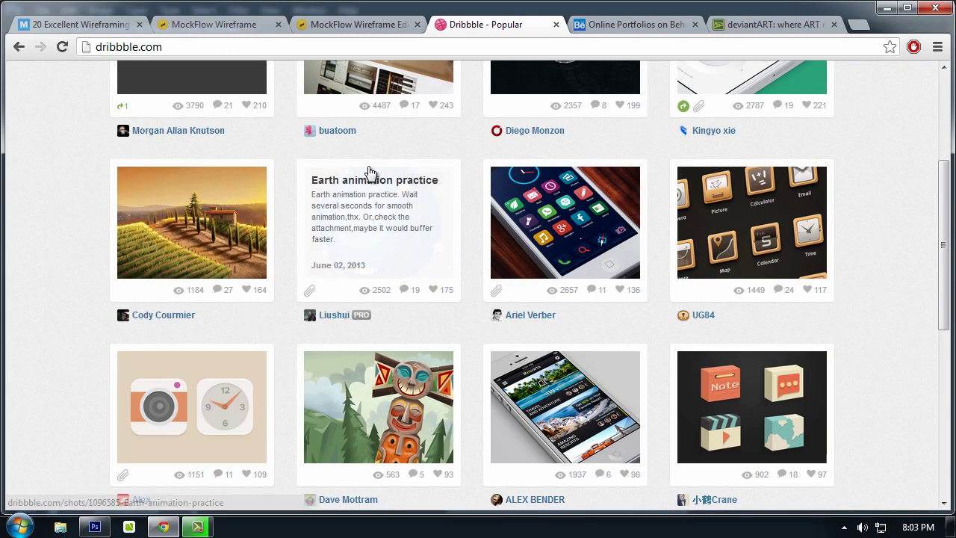
pyautogui.click(623, 29)
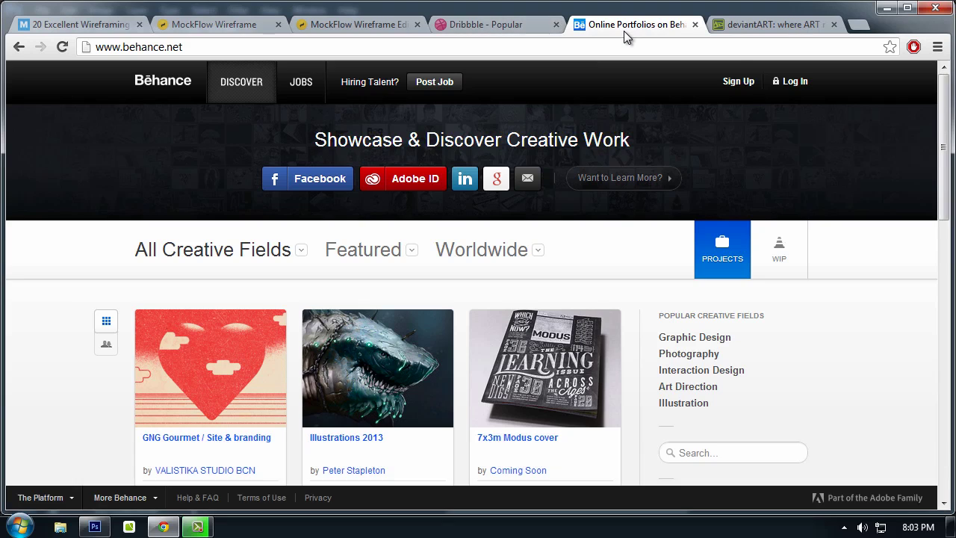
pyautogui.click(507, 29)
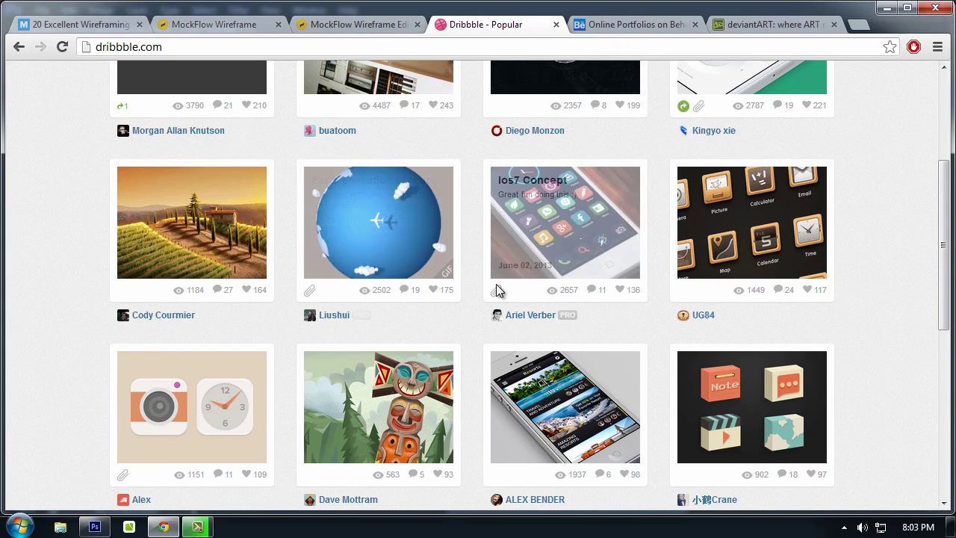
pyautogui.scroll(3, 634, 352)
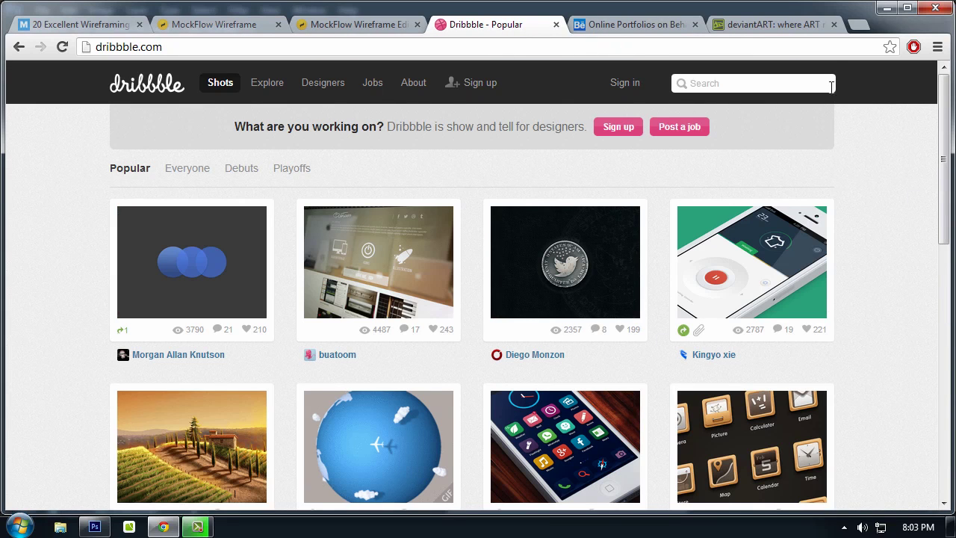
pyautogui.moveTo(779, 256)
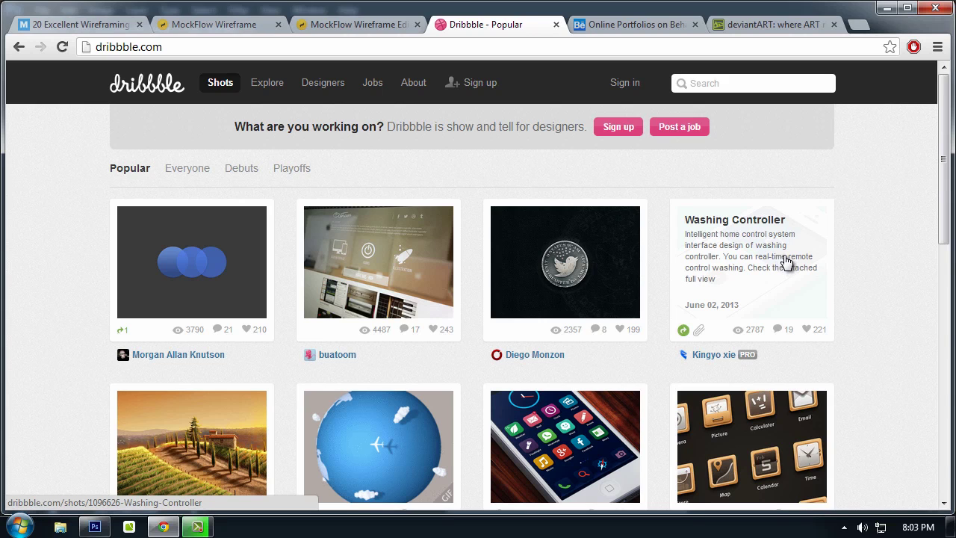
pyautogui.scroll(-5, 837, 261)
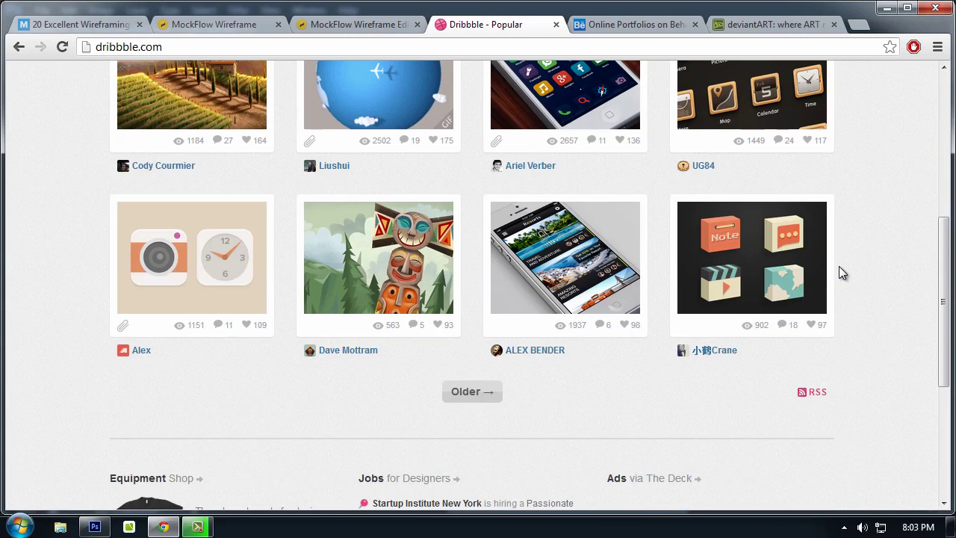
pyautogui.scroll(5, 839, 266)
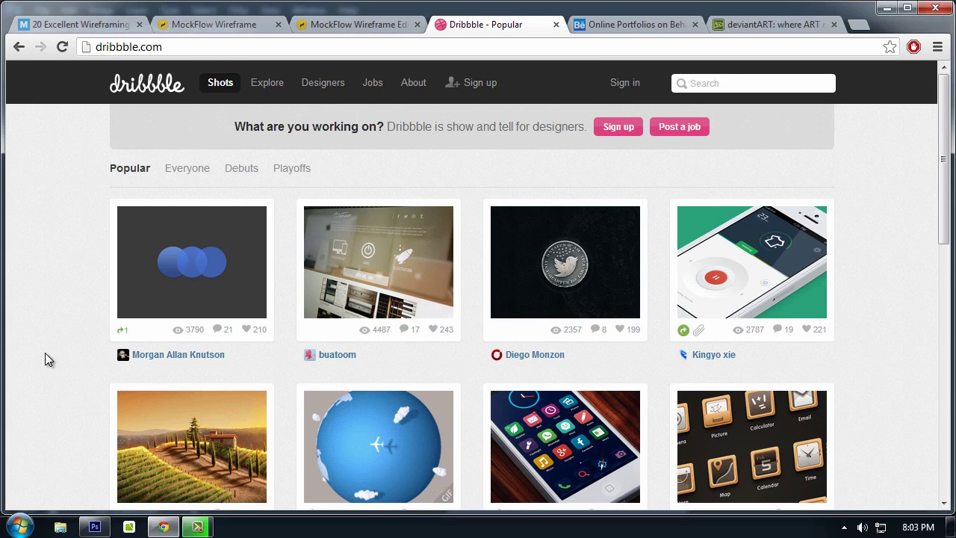
# Step: Switch back to design.psd with the Move tool and pan the Dipped hero section into view
pyautogui.click(95, 527)
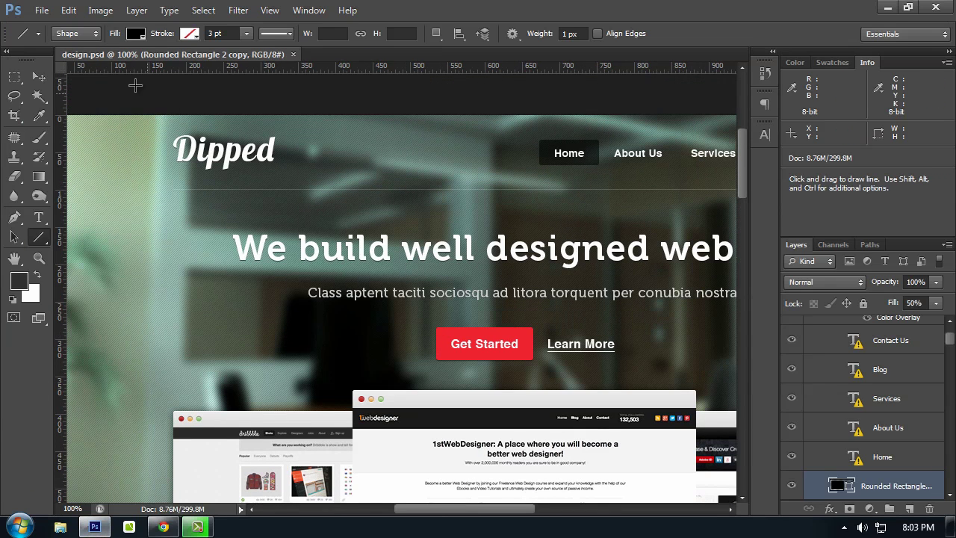
pyautogui.click(39, 76)
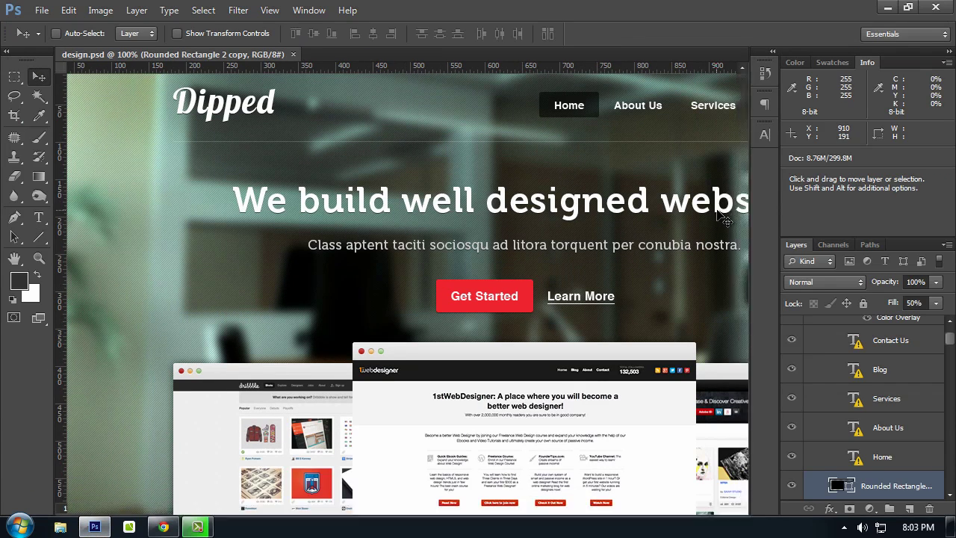
pyautogui.press('Tab')
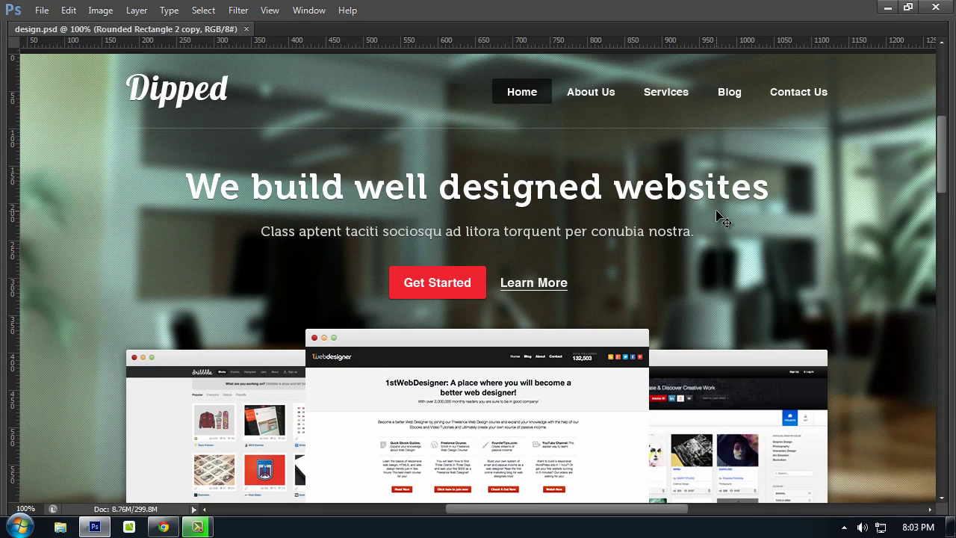
pyautogui.press('Tab')
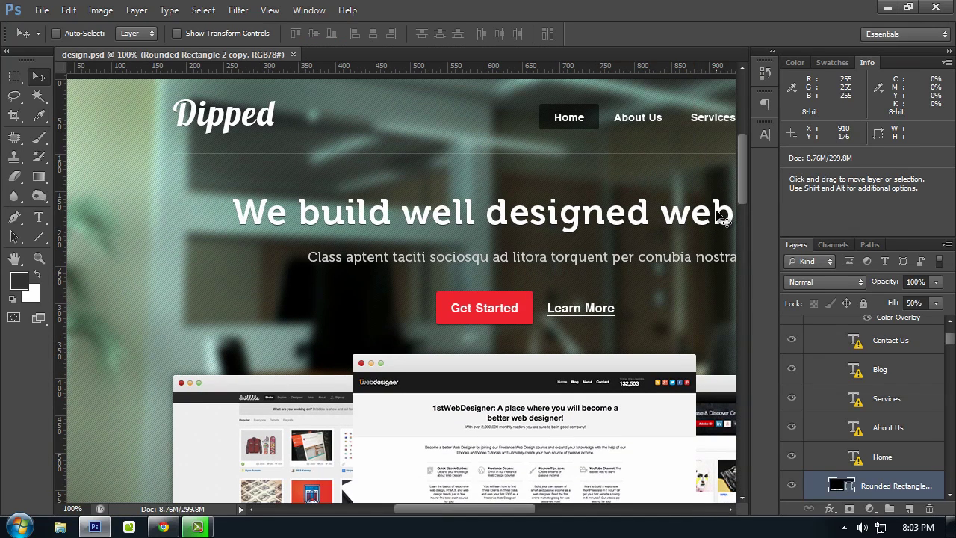
pyautogui.scroll(-1, 723, 217)
pyautogui.scroll(1, 723, 216)
pyautogui.scroll(-1, 723, 216)
pyautogui.press('space')
pyautogui.moveTo(686, 147); pyautogui.dragTo(553, 139)
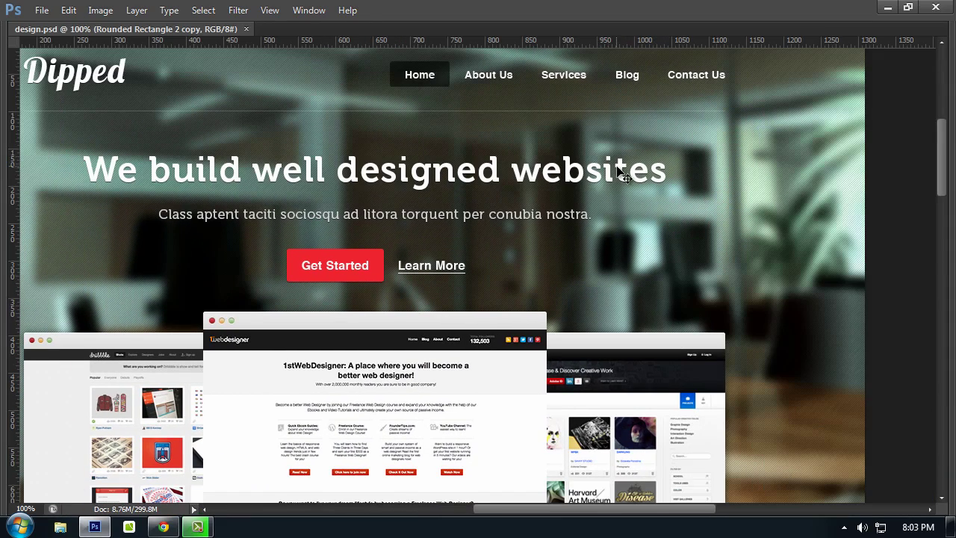
pyautogui.moveTo(448, 145); pyautogui.dragTo(512, 144)
pyautogui.press('Tab')
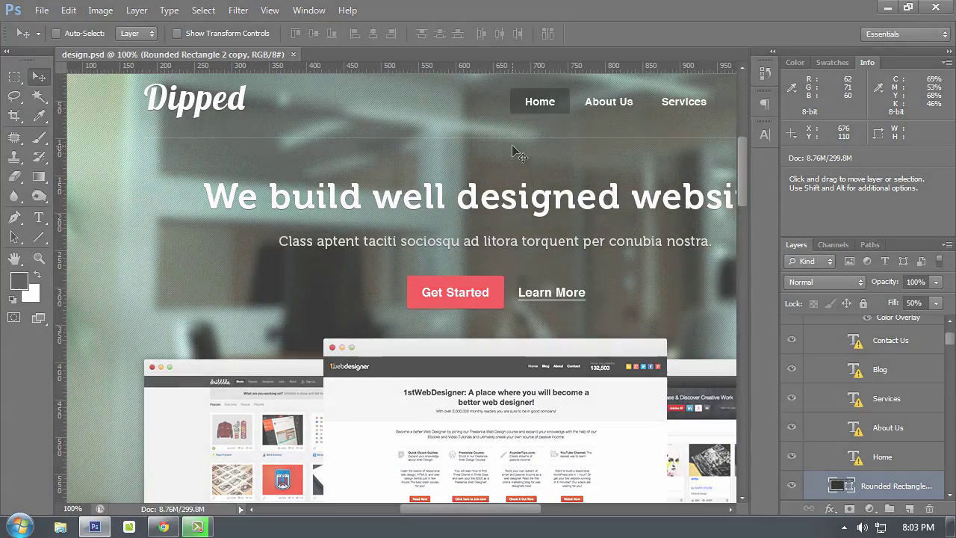